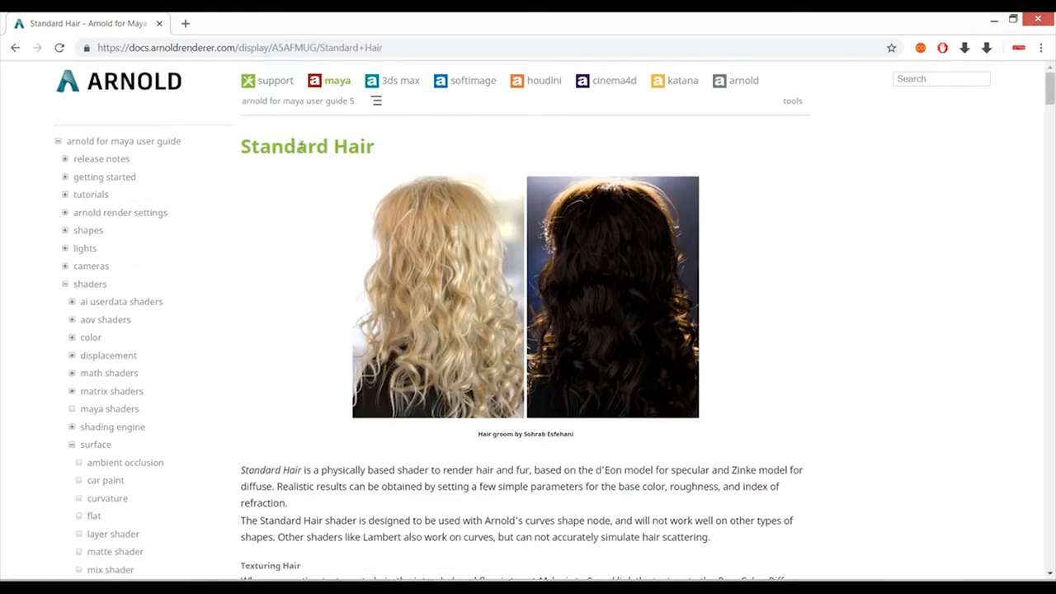
- Read the Arnold Standard Hair documentation down to the Base parameter and switch to Maya
mouse_move(1047, 89)
left_mouse_down()
mouse_move(1051, 354)
mouse_move(1050, 83)
left_mouse_up()
scroll(889, 317, "down", 10)
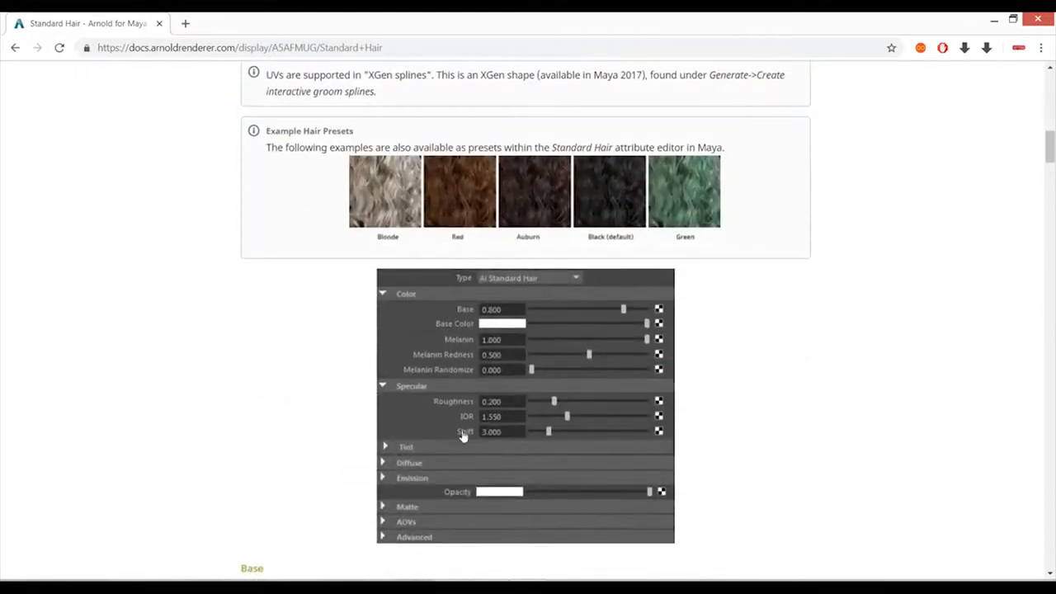
scroll(569, 400, "down", 5)
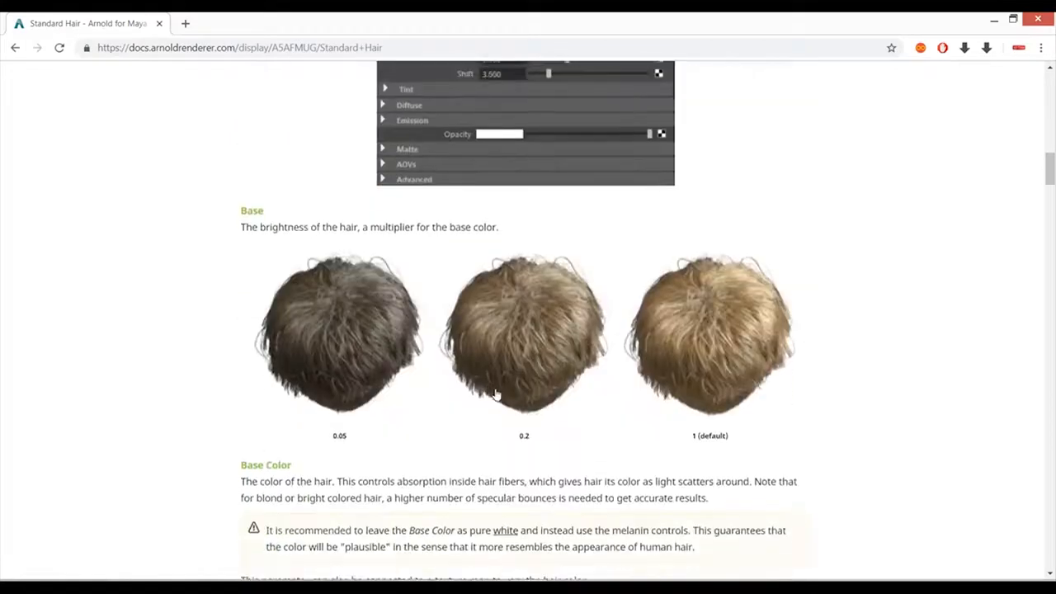
left_click(507, 527)
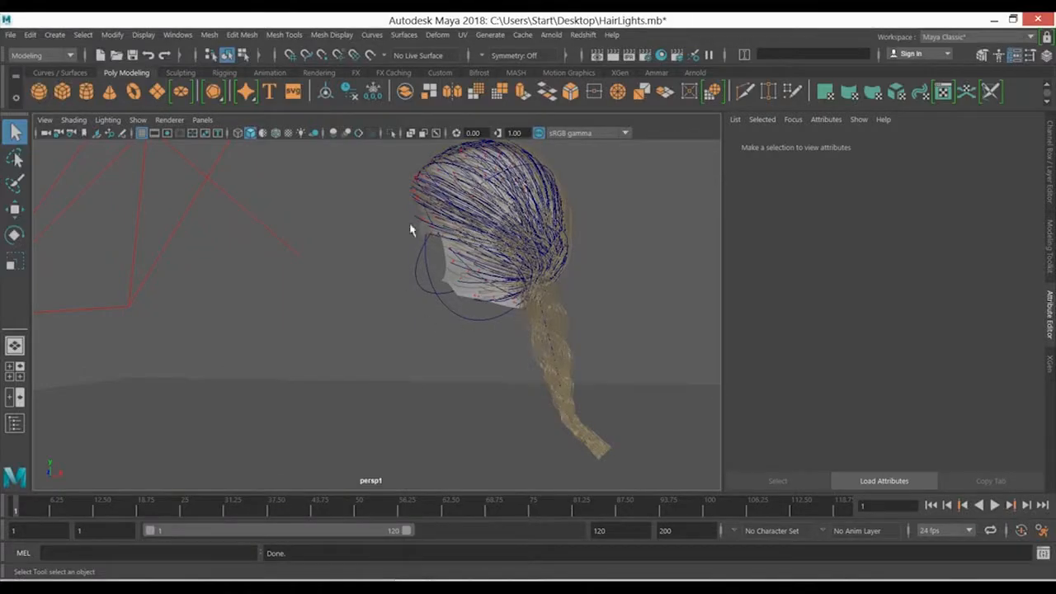
- View the FX hair example files in the Content Browser and close it
left_click(177, 35)
mouse_move(296, 85)
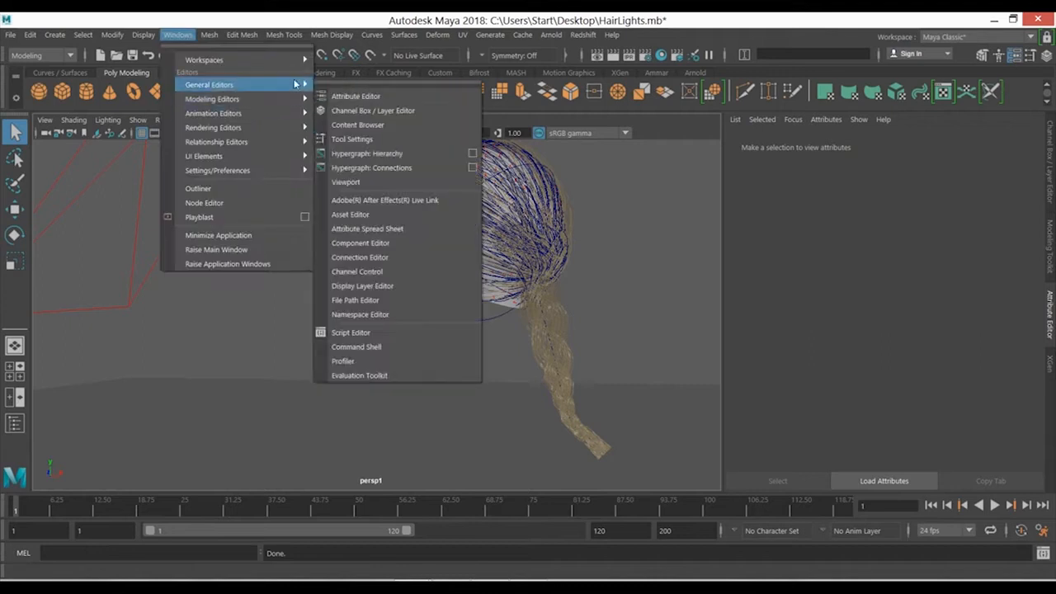
mouse_move(291, 104)
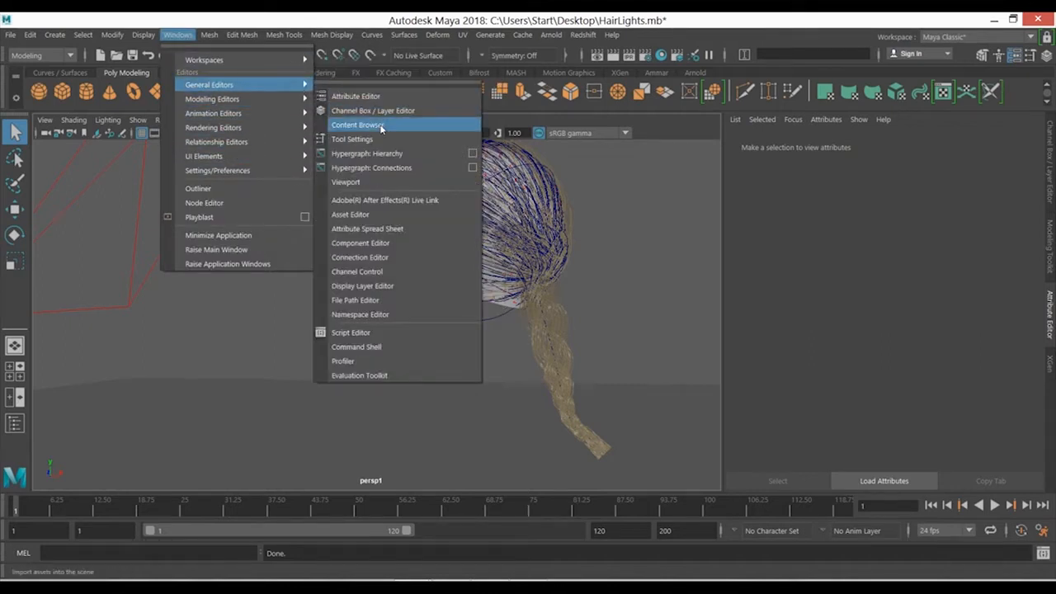
left_click(381, 125)
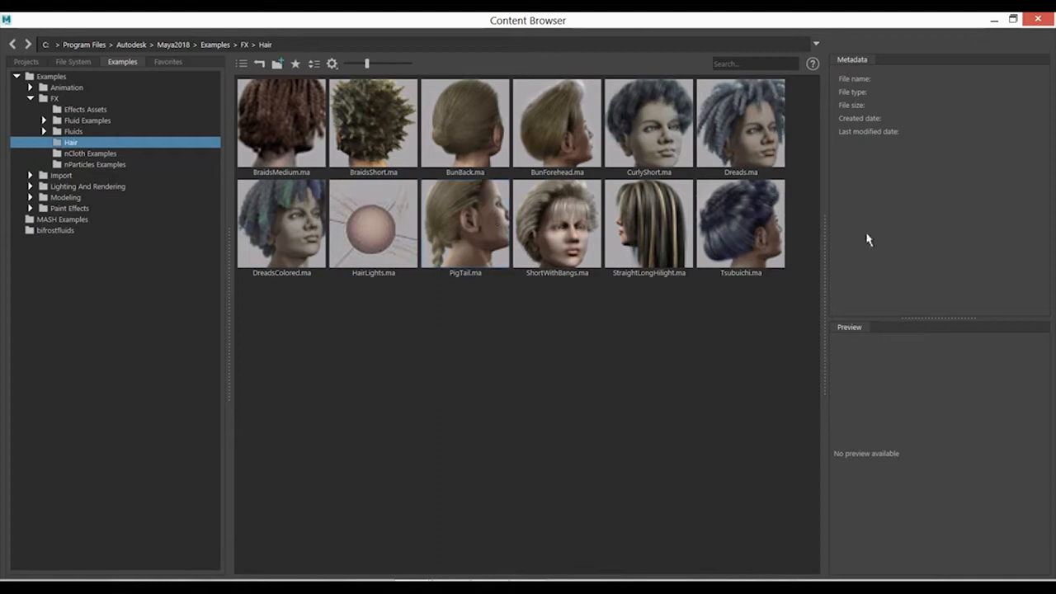
left_click(1036, 18)
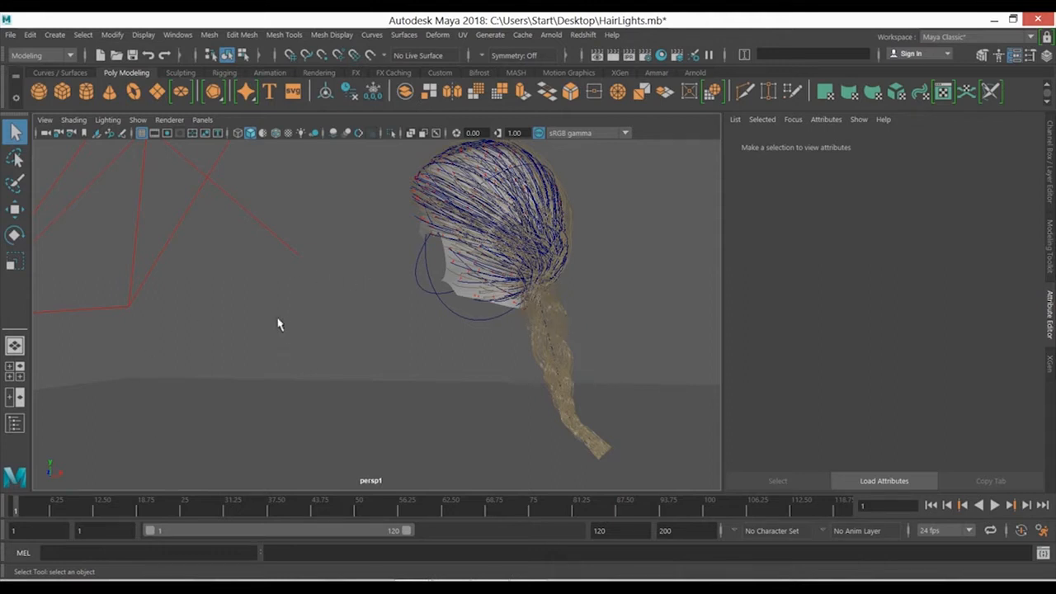
- Enable Override Hair on the pigtail's hair system and assign a new aiStandardHair shader as its hair shader
left_click(558, 323)
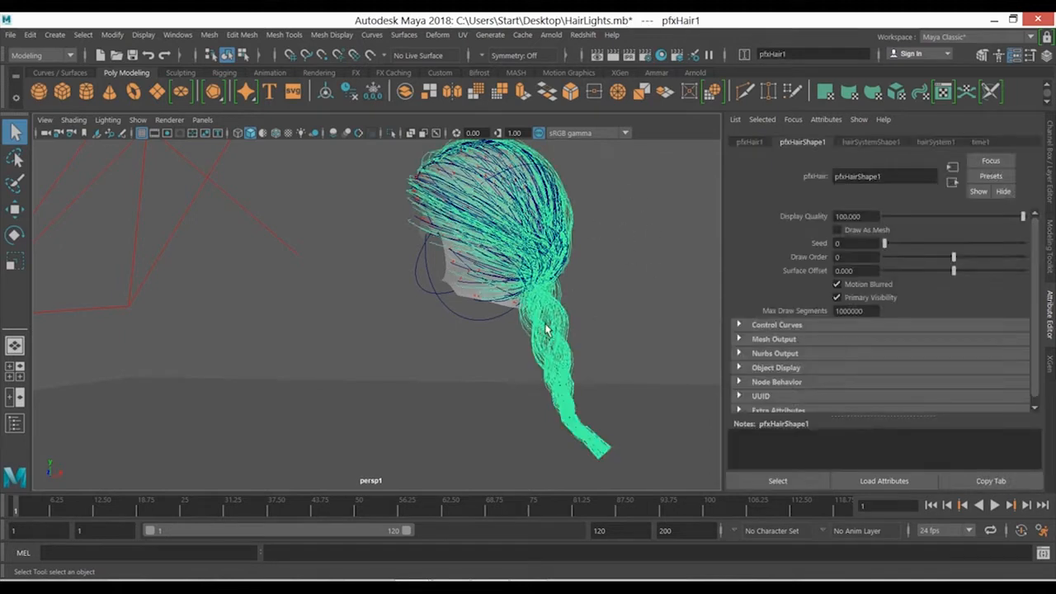
left_click(872, 144)
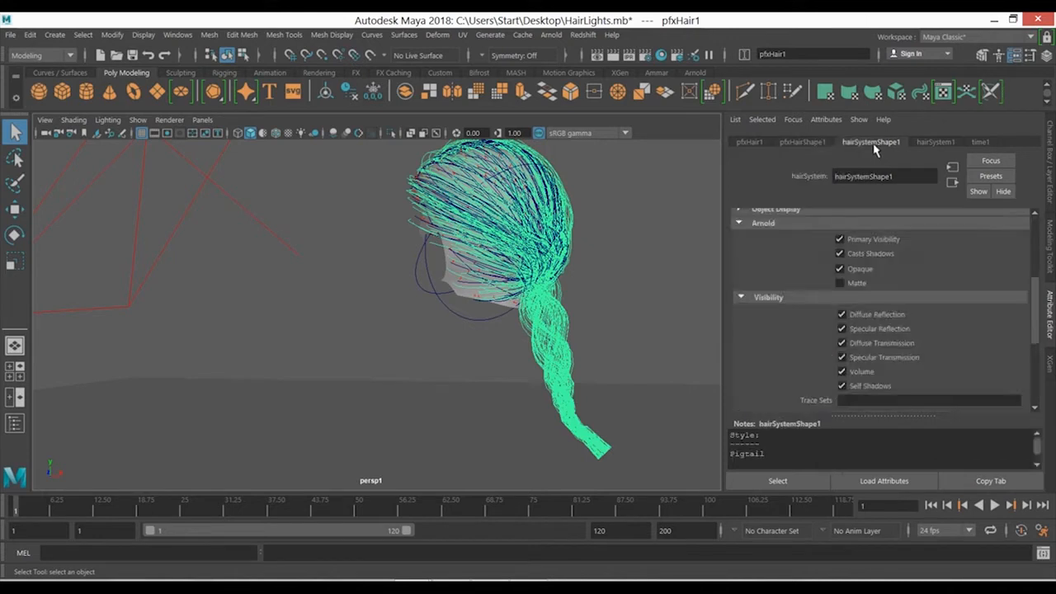
left_click(866, 269)
scroll(1031, 330, "down", 5)
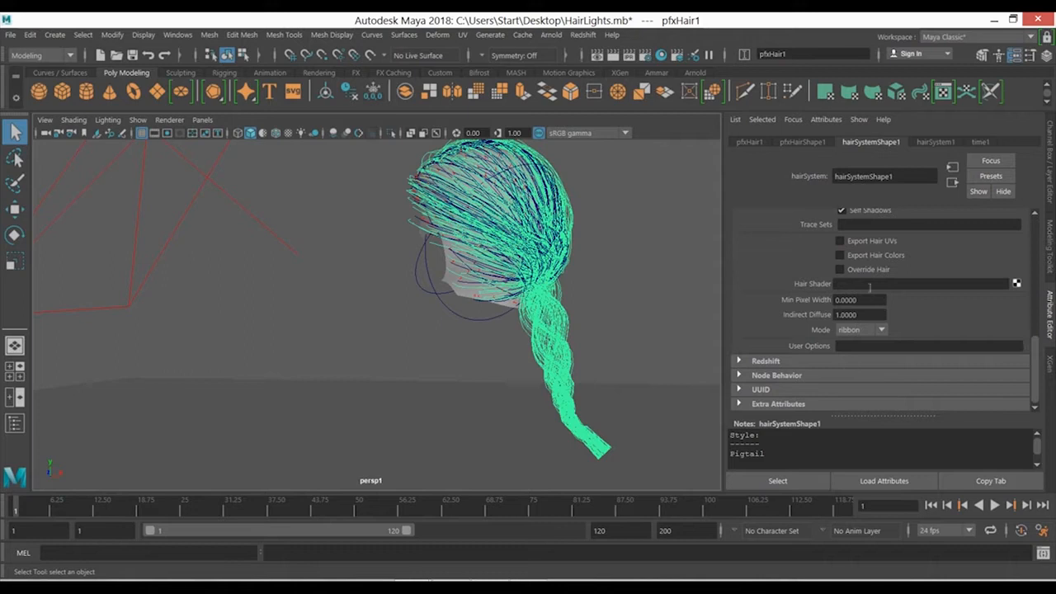
left_click(1017, 285)
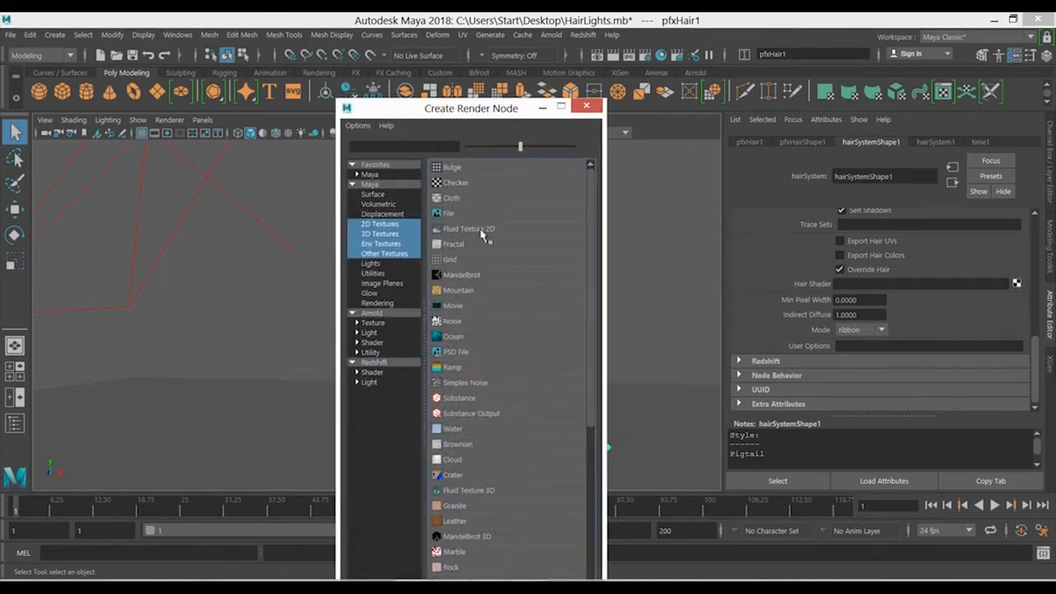
left_click(371, 342)
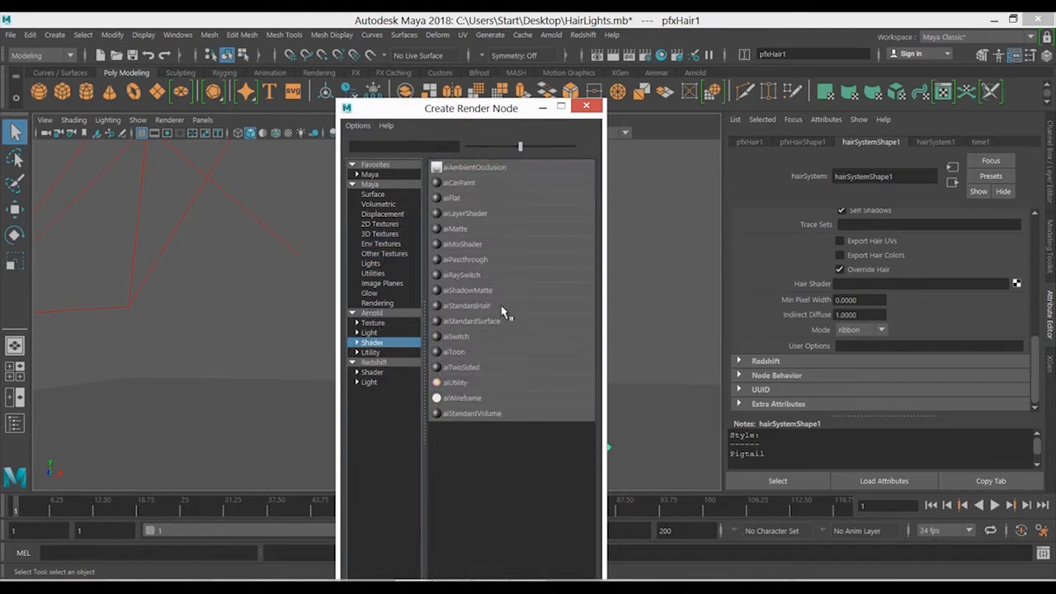
left_click(467, 305)
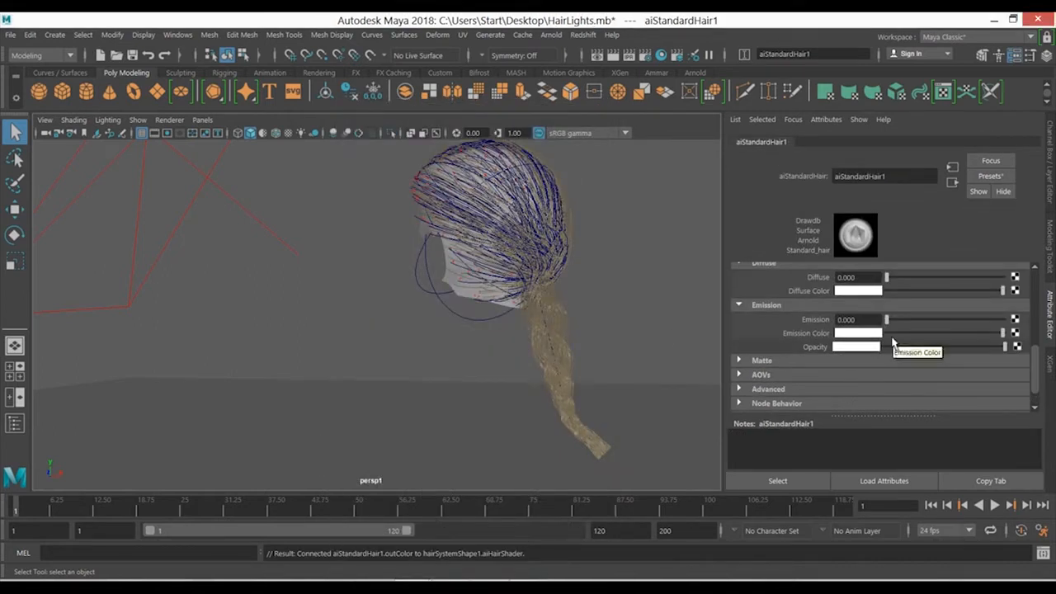
- Set the Arnold diffuse ray depth to 0 and check the system render settings
left_click(653, 56)
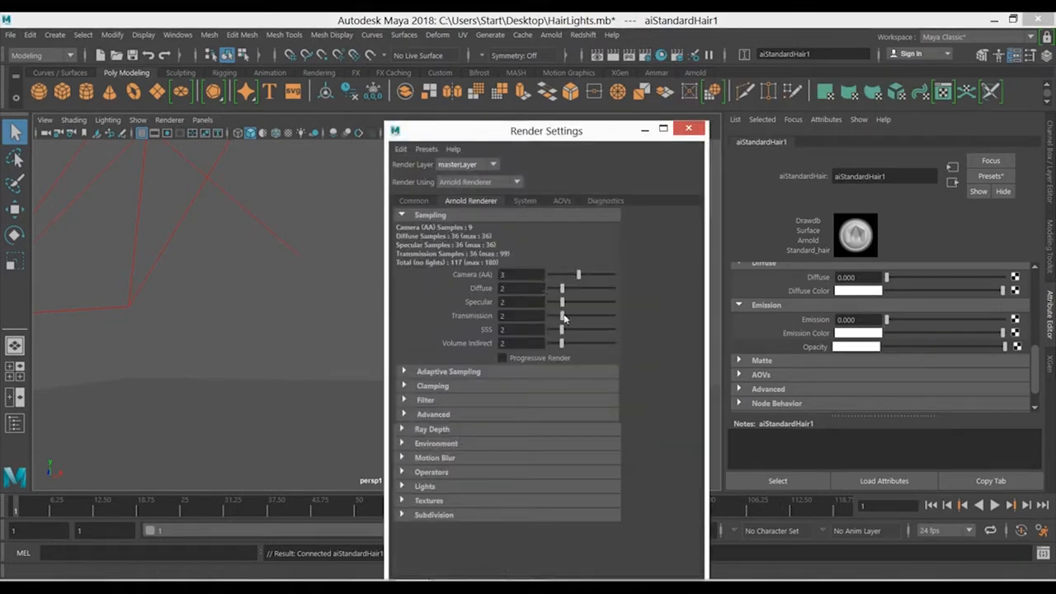
left_click(431, 429)
left_click_drag(552, 459, 543, 459)
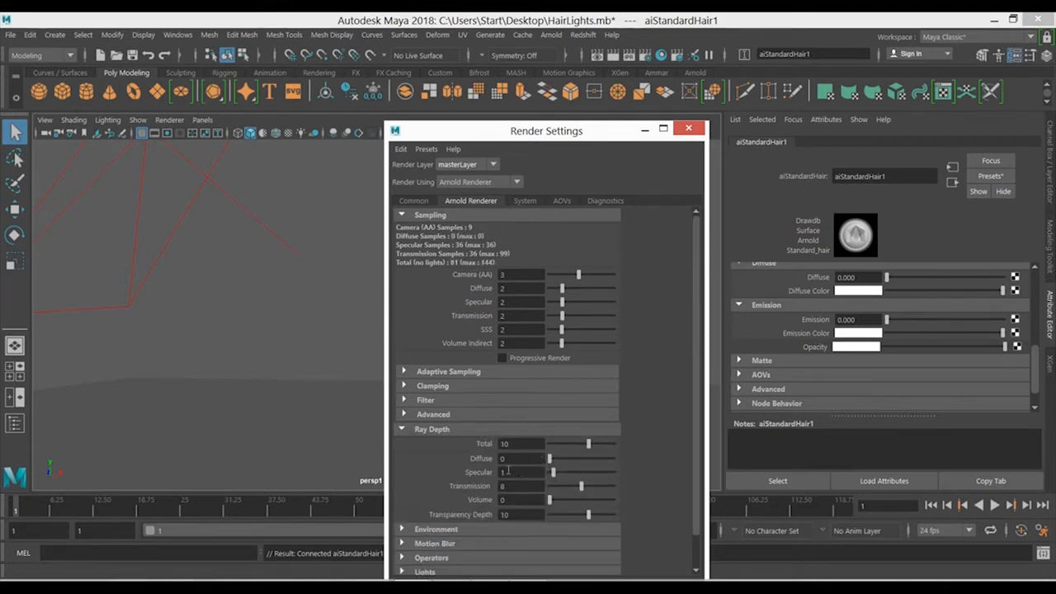
left_click(525, 201)
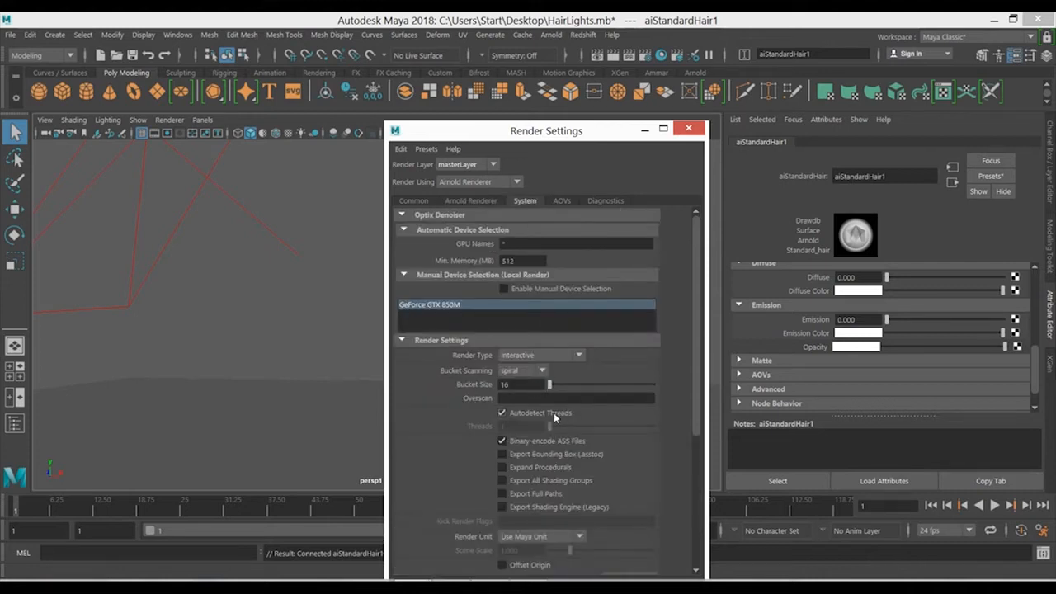
left_click(688, 128)
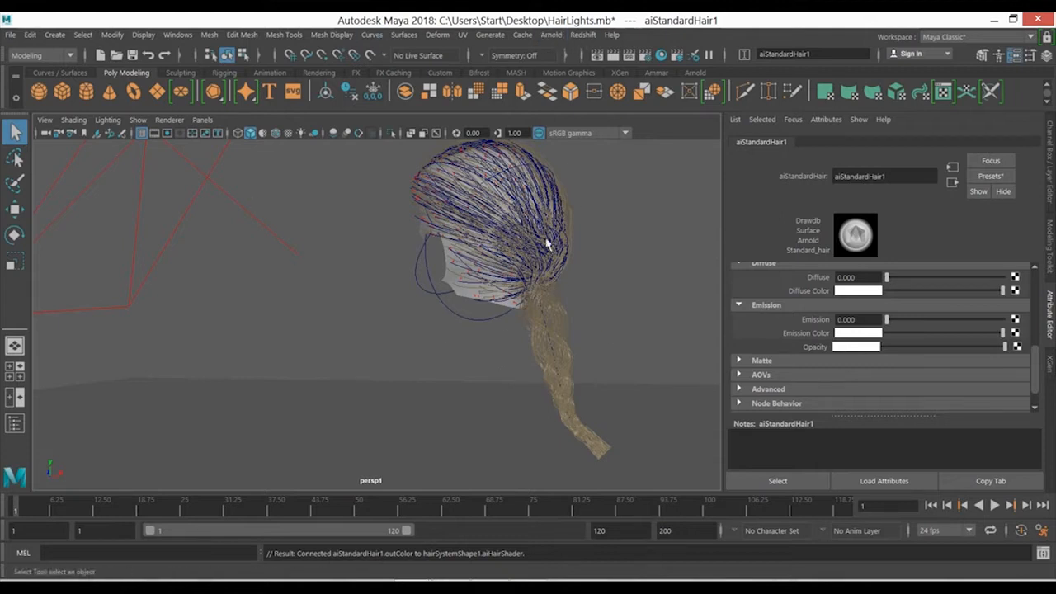
- Open the Arnold RenderView and update the full scene
left_click(551, 35)
left_click(569, 71)
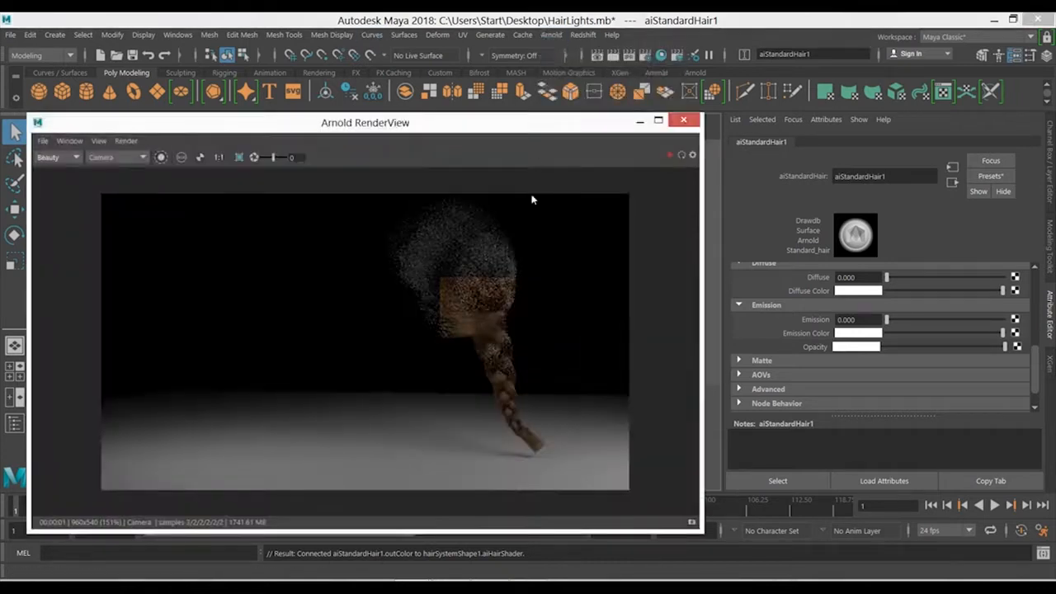
left_click(126, 141)
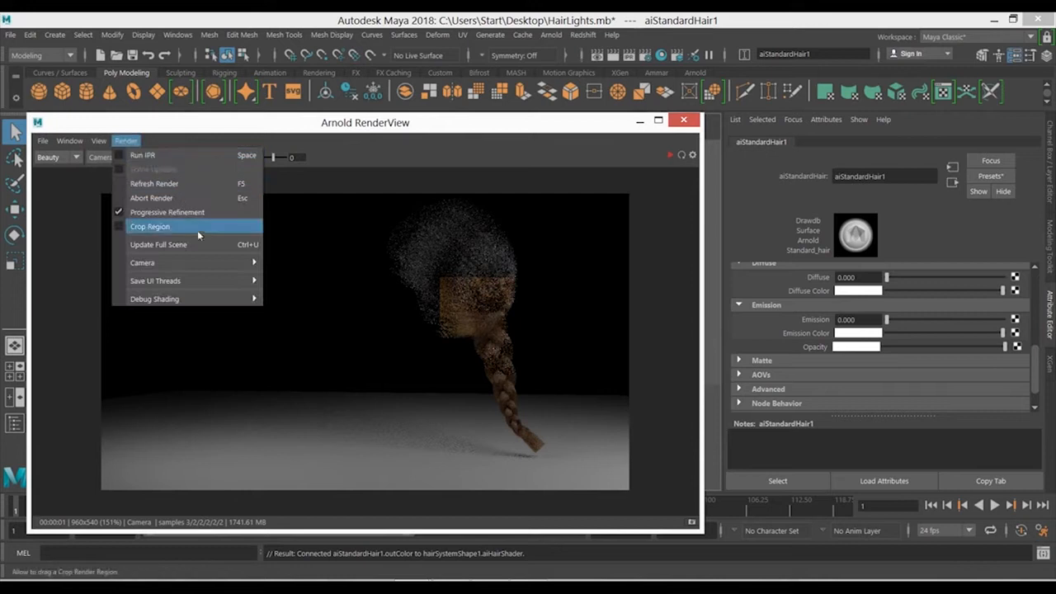
left_click(242, 246)
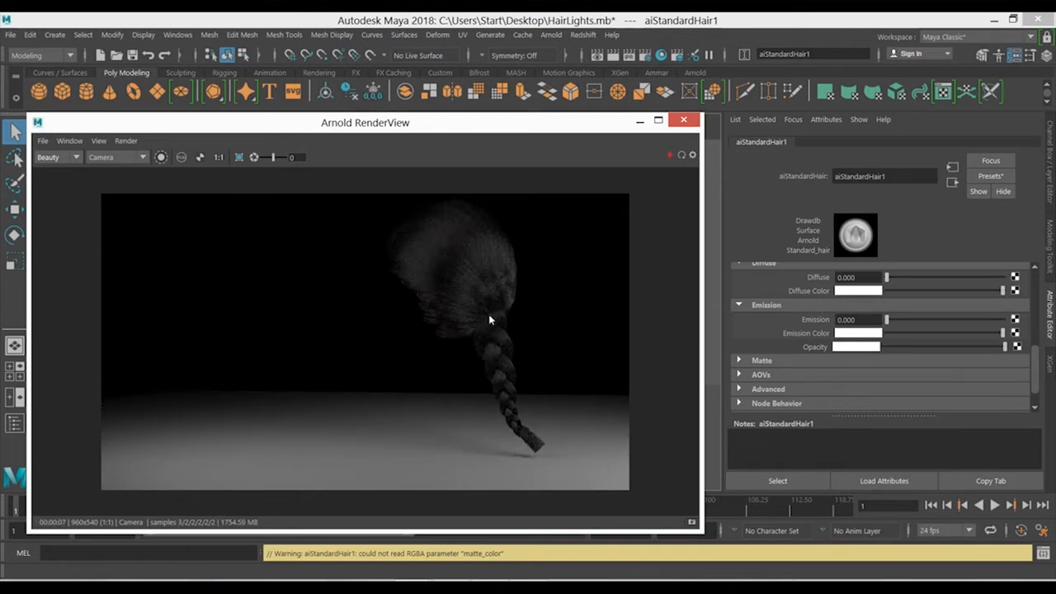
- Draw a crop region around the back of the hair and the upper braid in the render
scroll(488, 314, "up", 3)
scroll(584, 314, "up", 3)
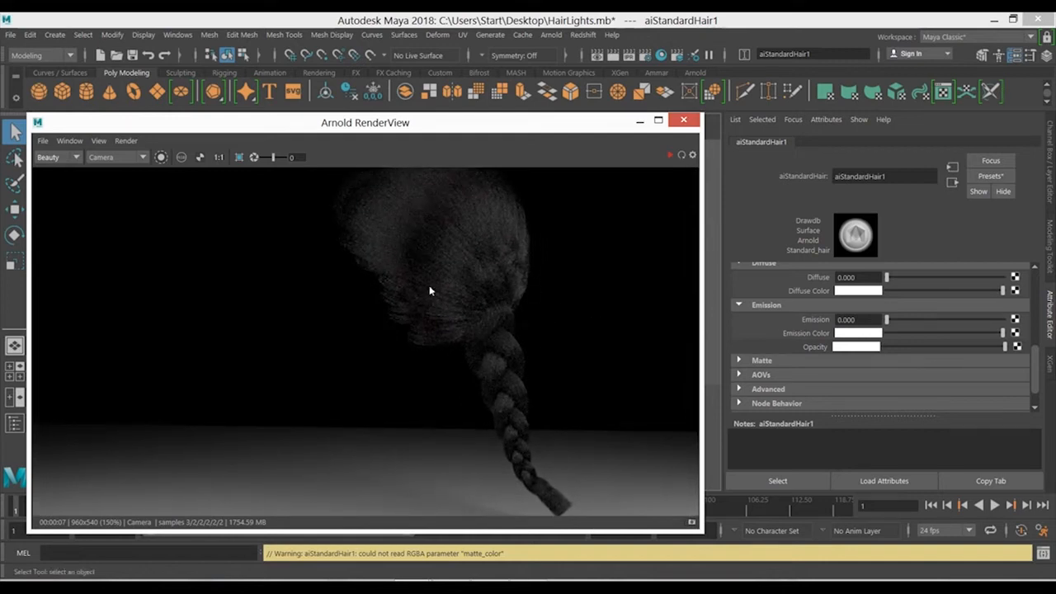
left_click_drag(526, 256, 441, 383)
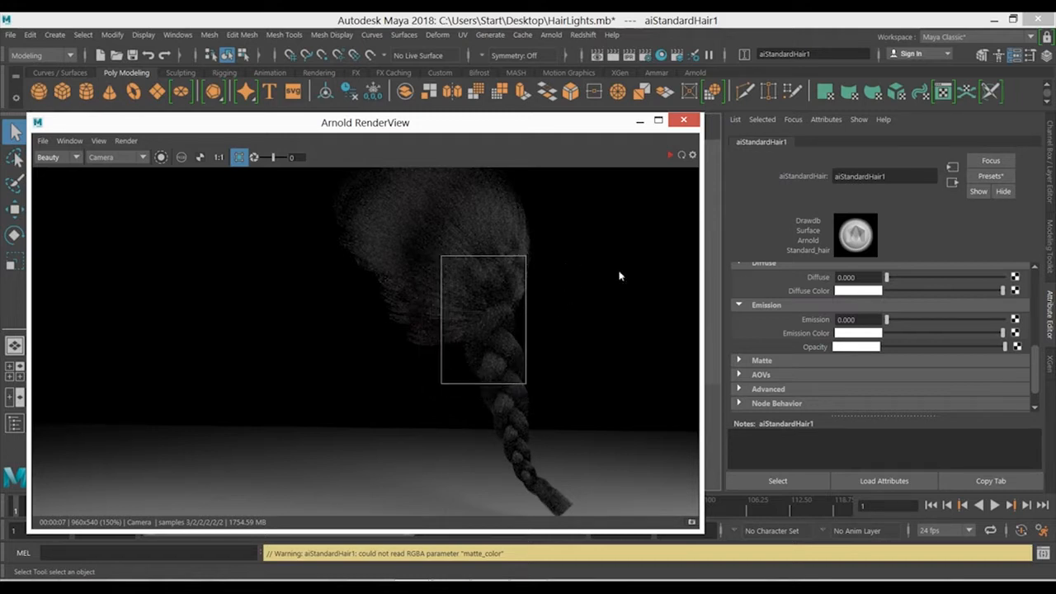
- Check the built-in presets of the hair shader and the Base parameter's example images in the documentation
left_click_drag(1039, 365, 1037, 267)
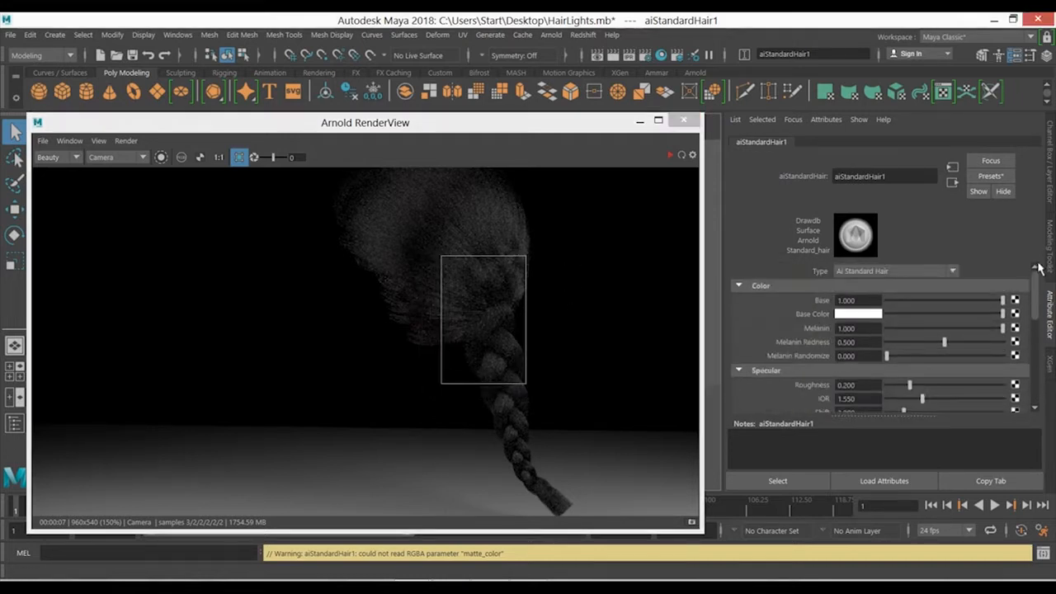
left_click(991, 177)
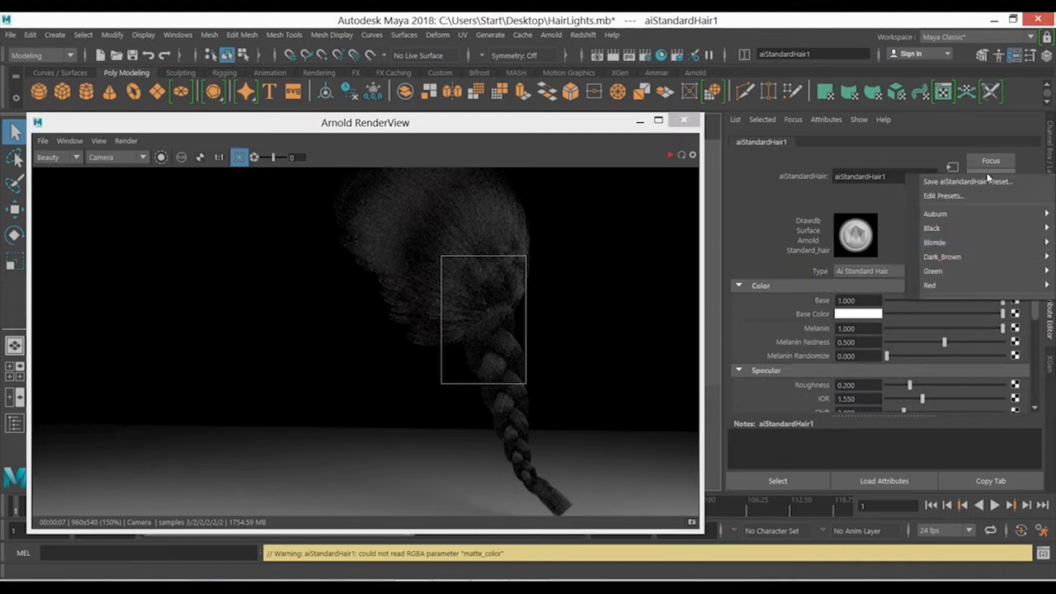
mouse_move(967, 274)
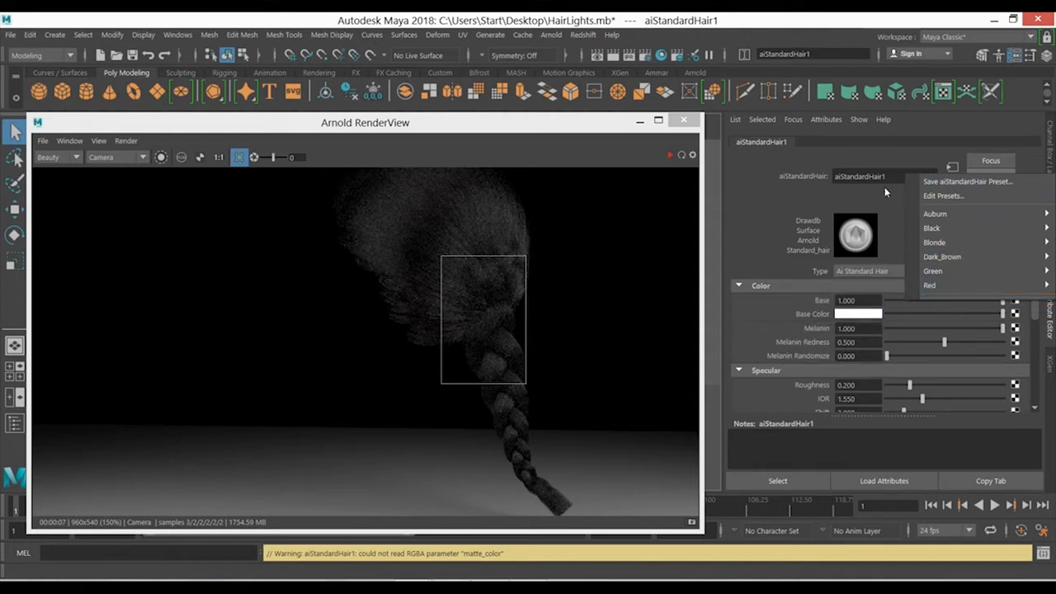
left_click(862, 199)
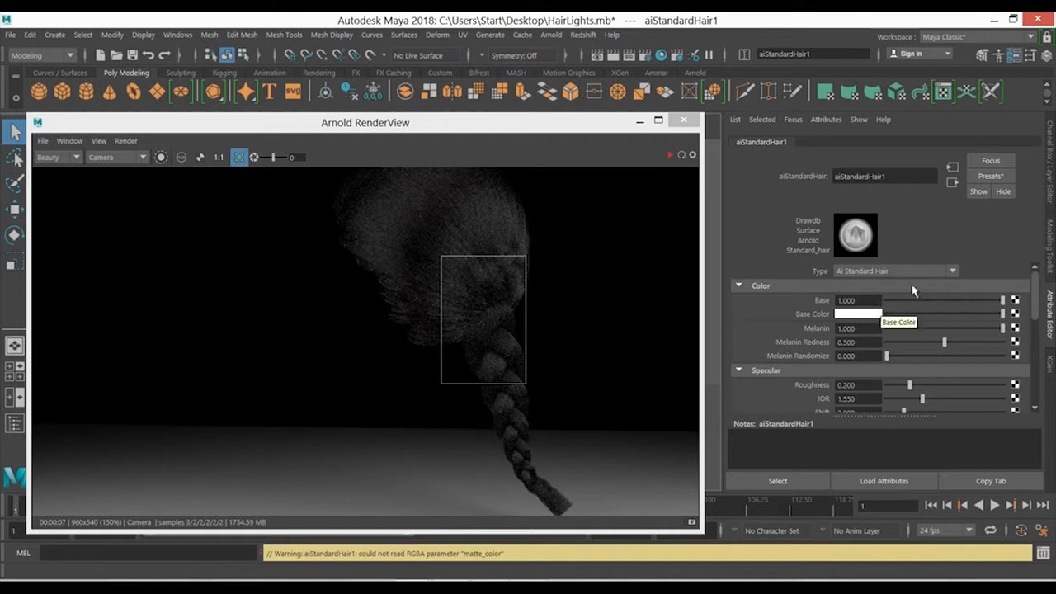
mouse_move(1035, 289)
left_mouse_down()
mouse_move(1031, 381)
mouse_move(1036, 284)
left_mouse_up()
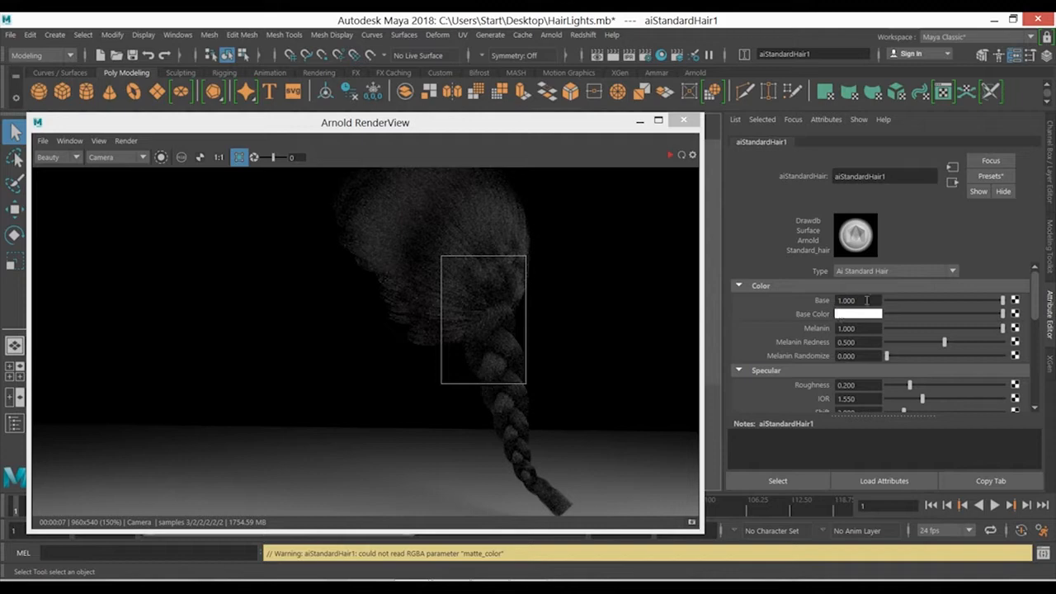
key("alt+Tab")
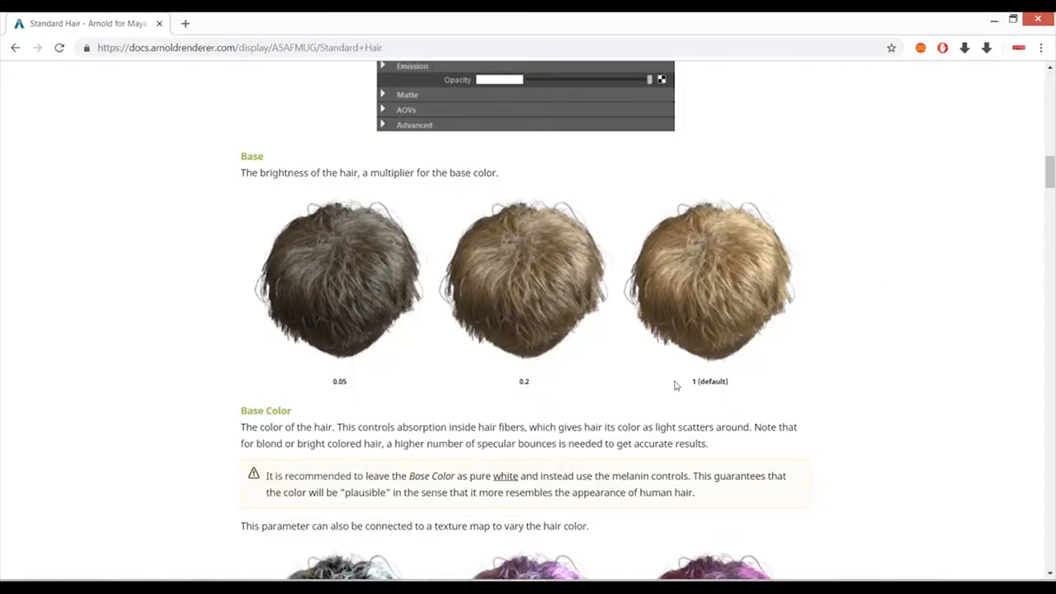
key("alt+Tab")
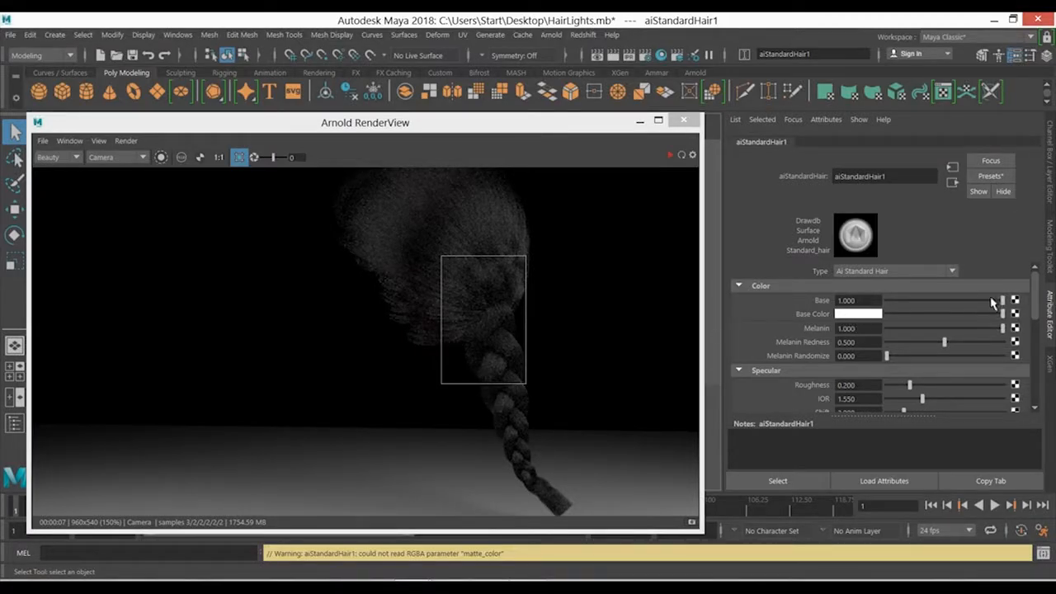
- Try lowering the hair shader's Base value in a live render of the crop region and undo the change
left_click(669, 155)
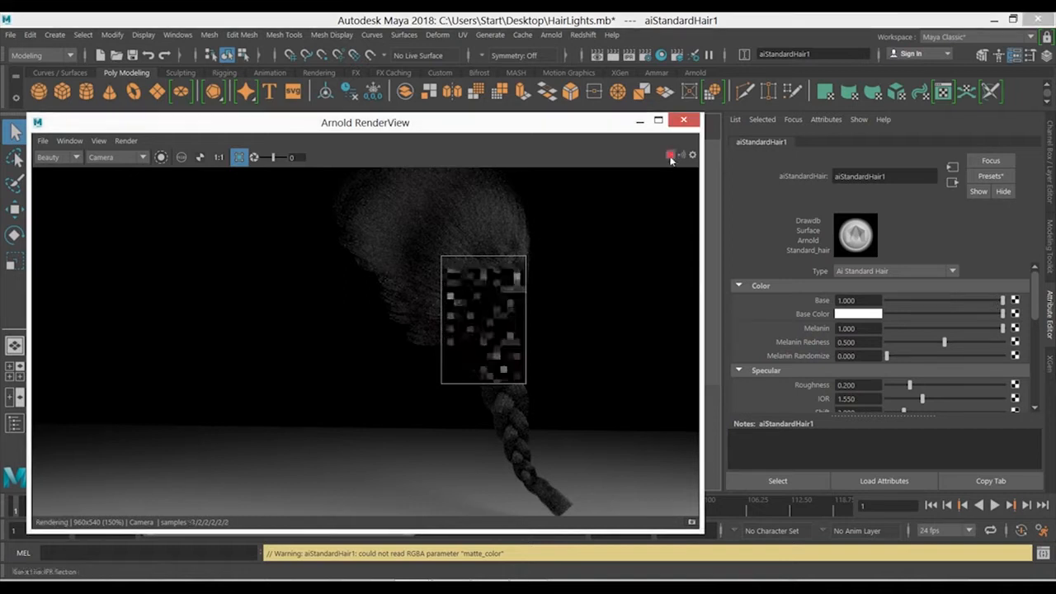
left_click_drag(1003, 300, 837, 305)
key("ctrl+z")
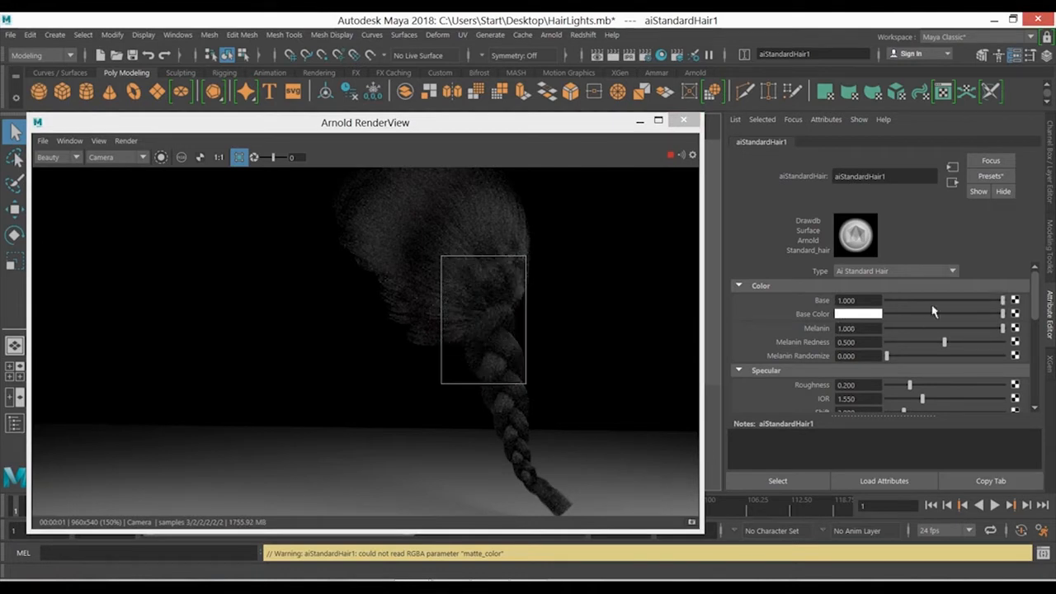
left_click(669, 156)
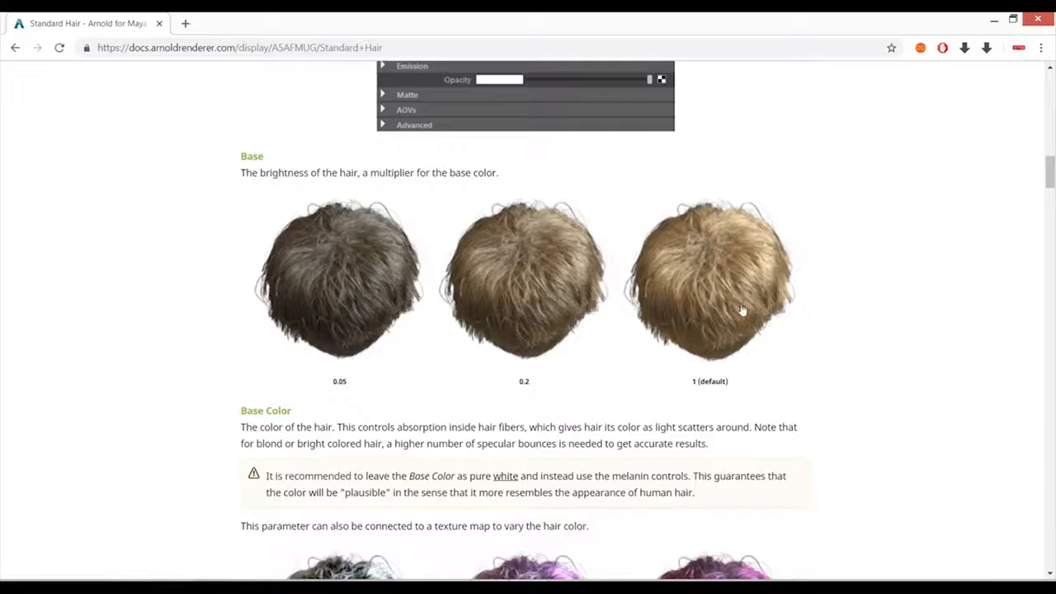
- Read the Base Color and Melanin sections of the Standard Hair documentation and return to Maya
scroll(478, 312, "down", 4)
scroll(480, 303, "down", 1)
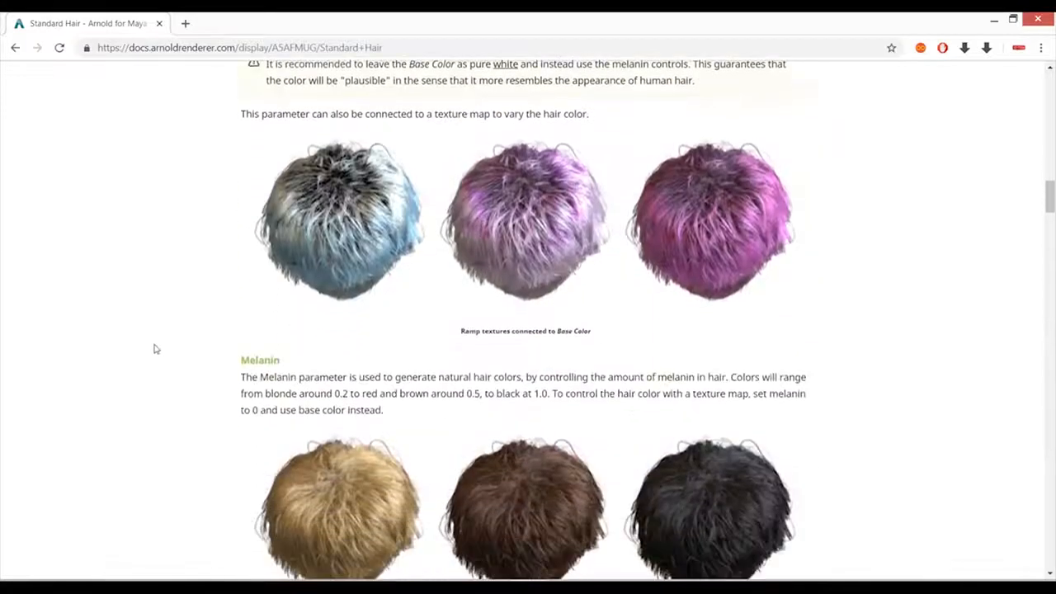
scroll(355, 447, "down", 2)
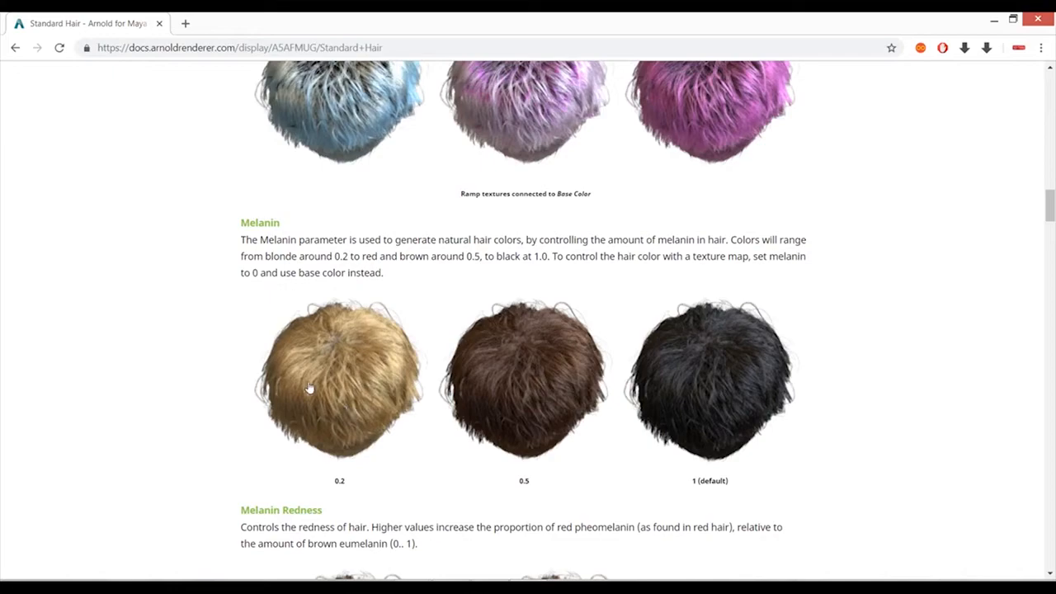
key("alt+Tab")
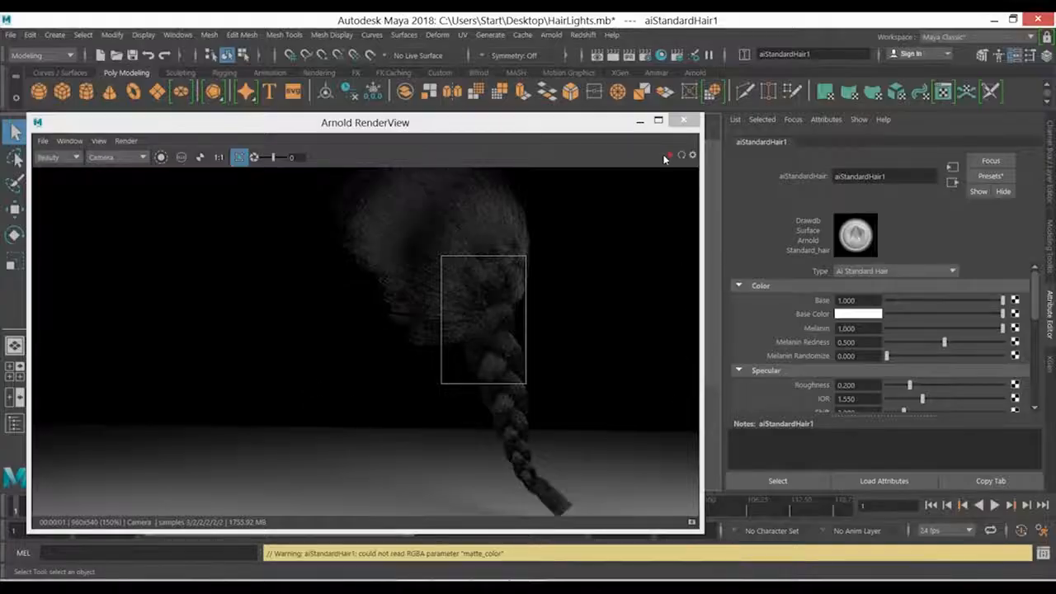
- Lower the hair shader's Melanin to 0.46, 0.076 and finally 0 in a live render of the crop region
left_click(669, 156)
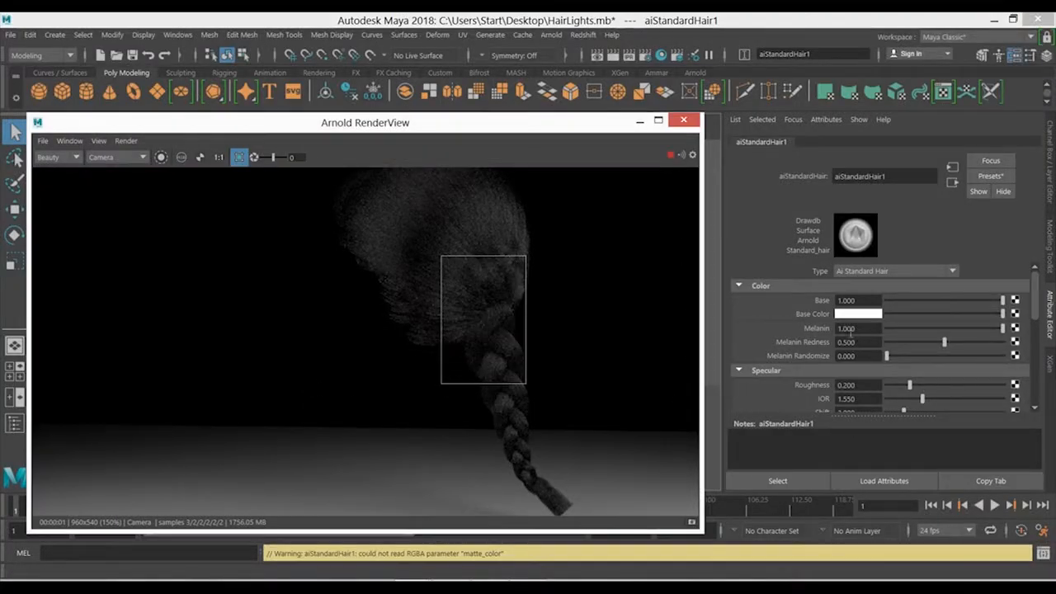
left_click(938, 328)
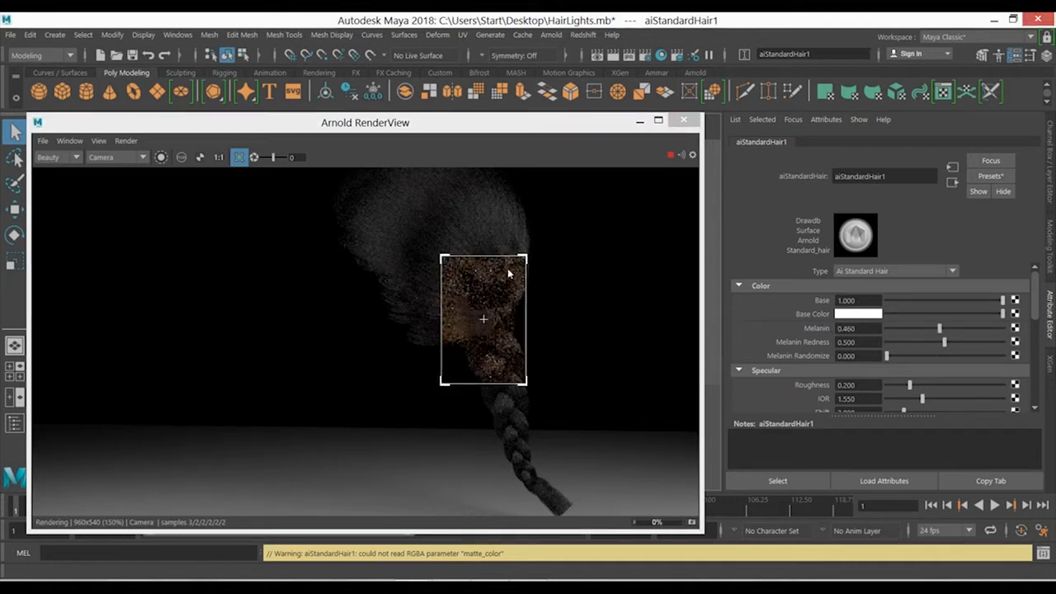
left_click(896, 329)
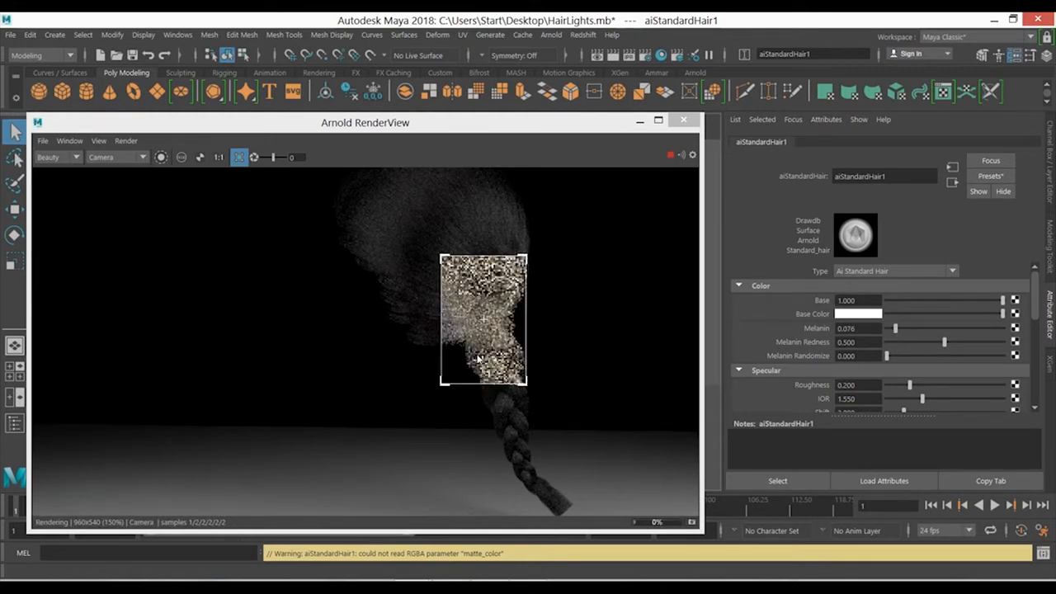
left_click_drag(896, 329, 877, 330)
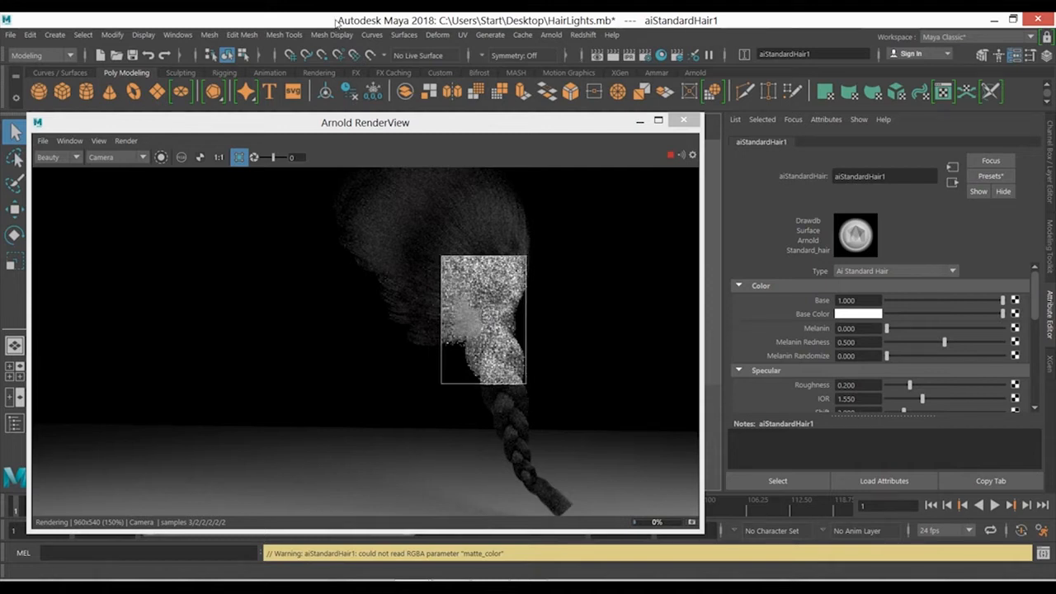
- Try a magenta Base Color with Base at 0.336 and 0 in the live render, and restore Base to 1 and the color to white
left_click(871, 314)
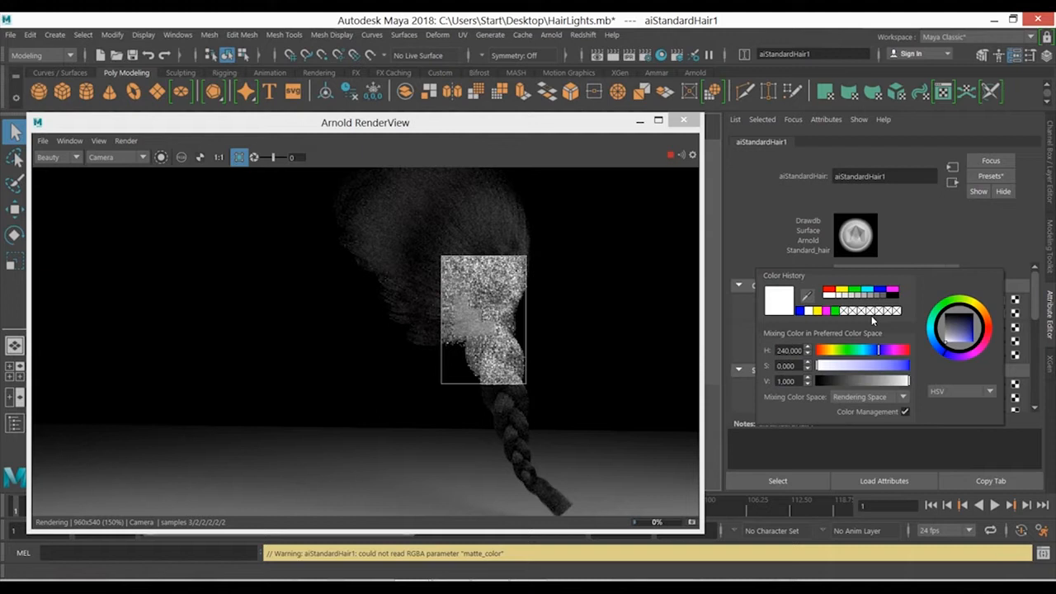
left_click(893, 290)
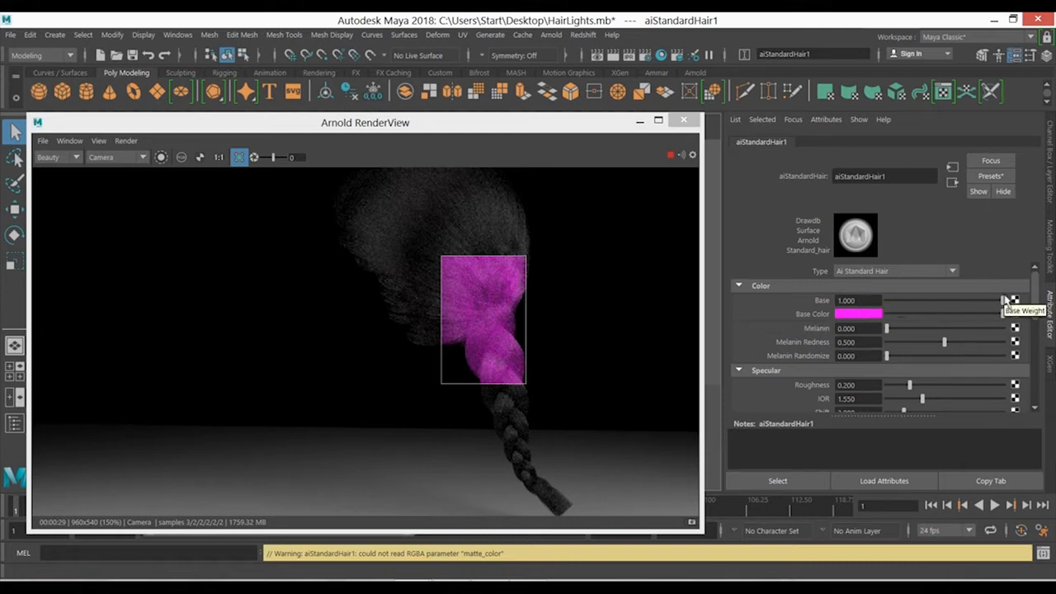
left_click_drag(1002, 300, 924, 302)
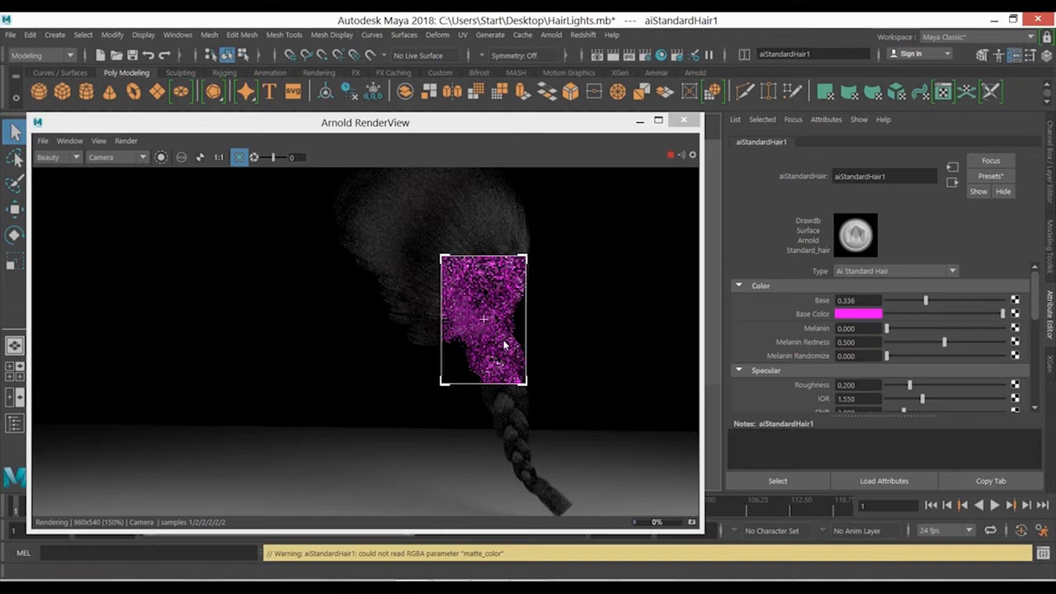
left_click_drag(924, 300, 876, 314)
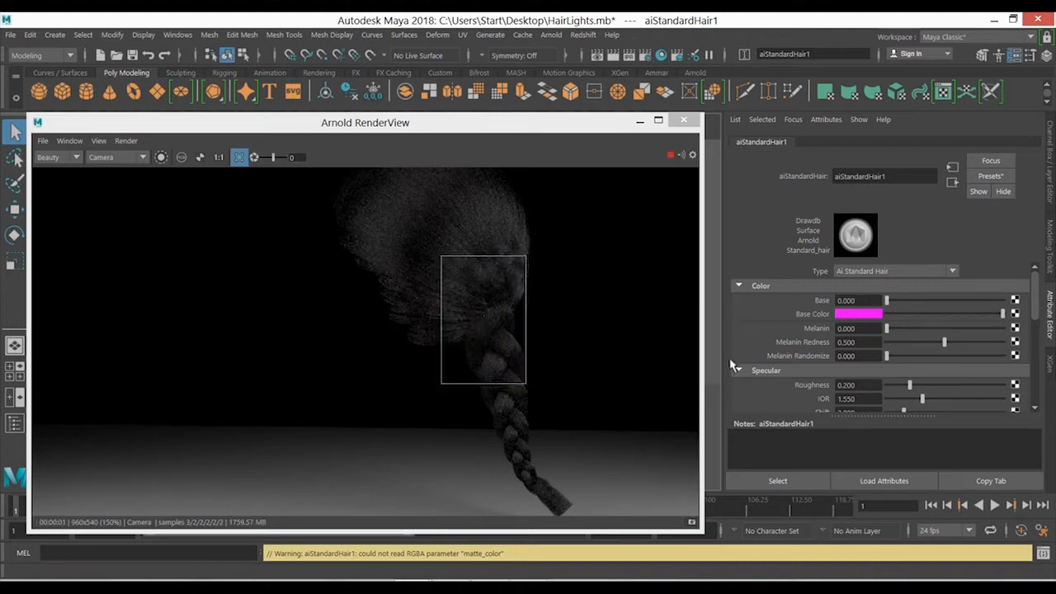
left_click(1005, 301)
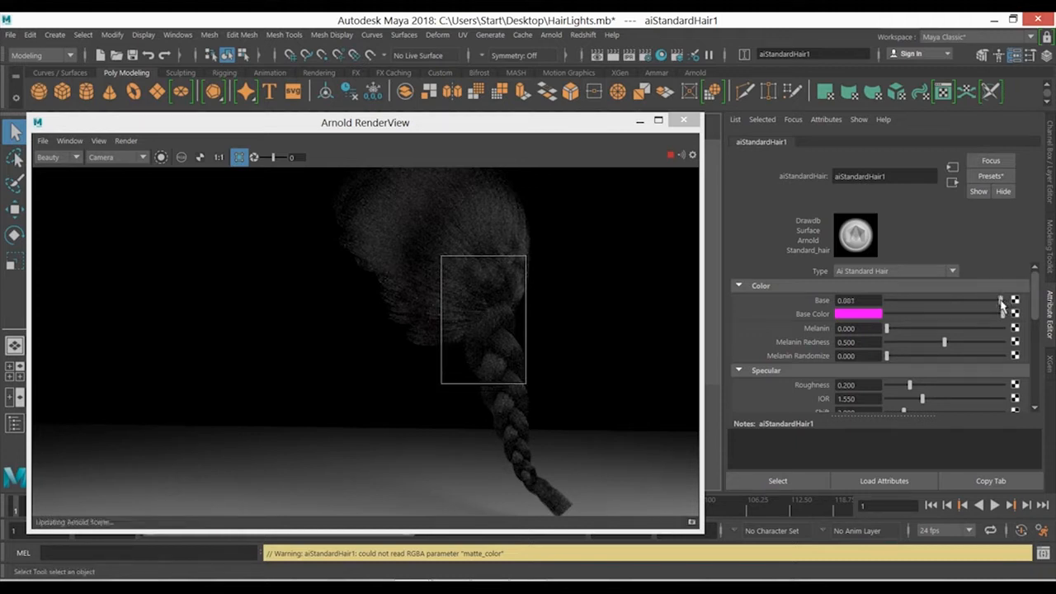
left_click_drag(1008, 301, 1017, 300)
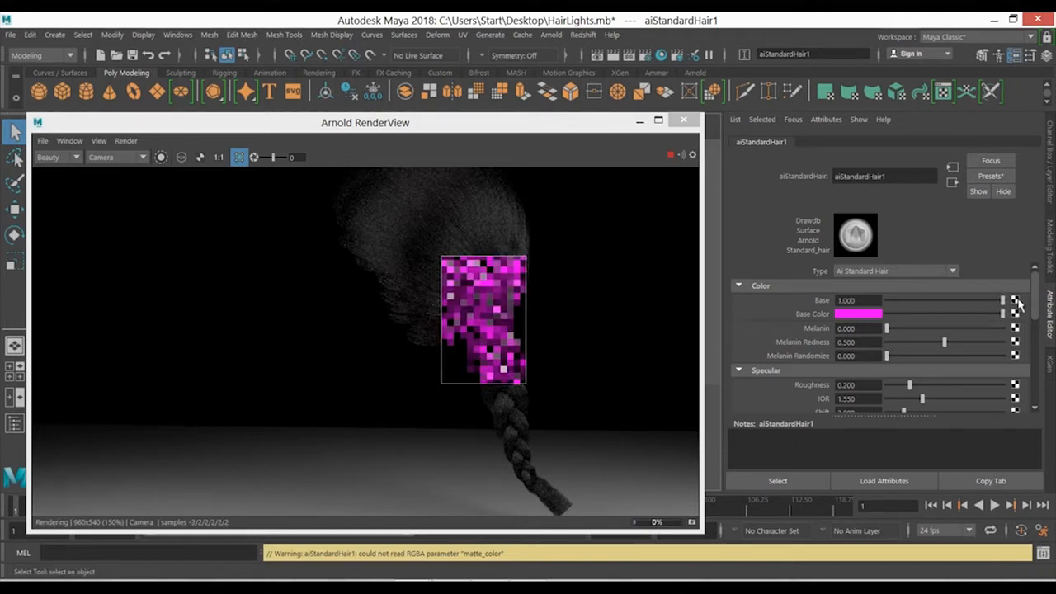
left_click(862, 314)
left_click(787, 281)
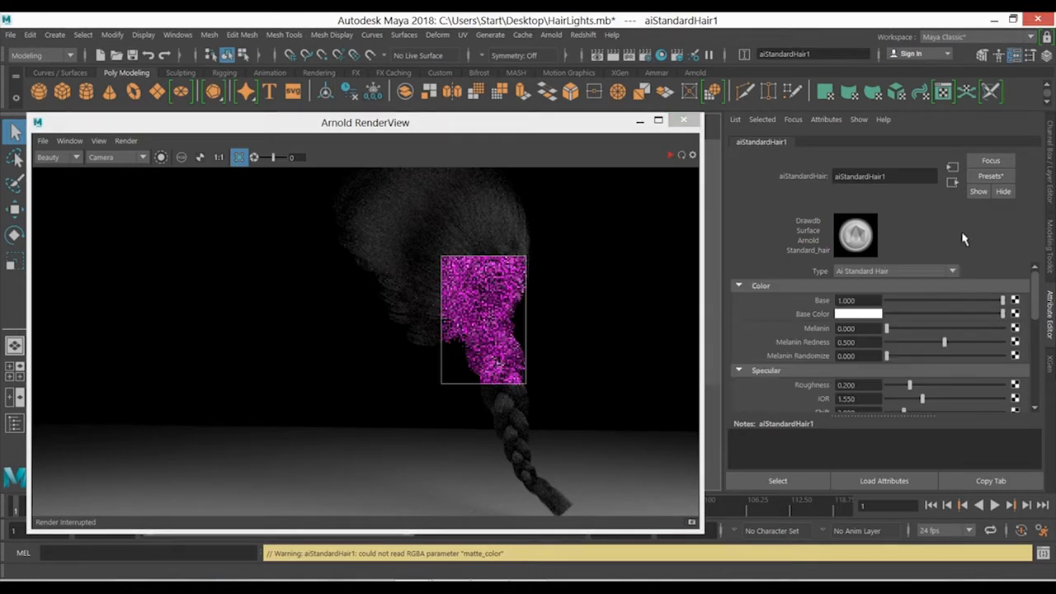
- Set the hair shader's Melanin to 0.4 and update the render of the crop region
left_click_drag(861, 329, 750, 344)
type("0.4")
key("Return")
left_click(668, 155)
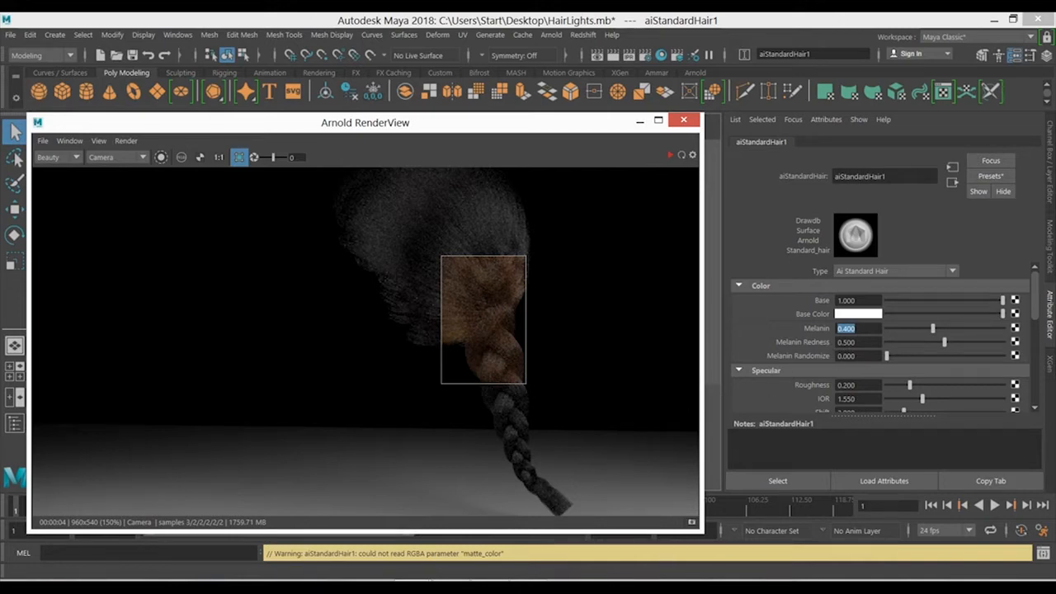
- Read the Melanin Redness and Melanin Randomize sections of the Standard Hair documentation and return to Maya
key("alt+Tab")
scroll(576, 310, "down", 4)
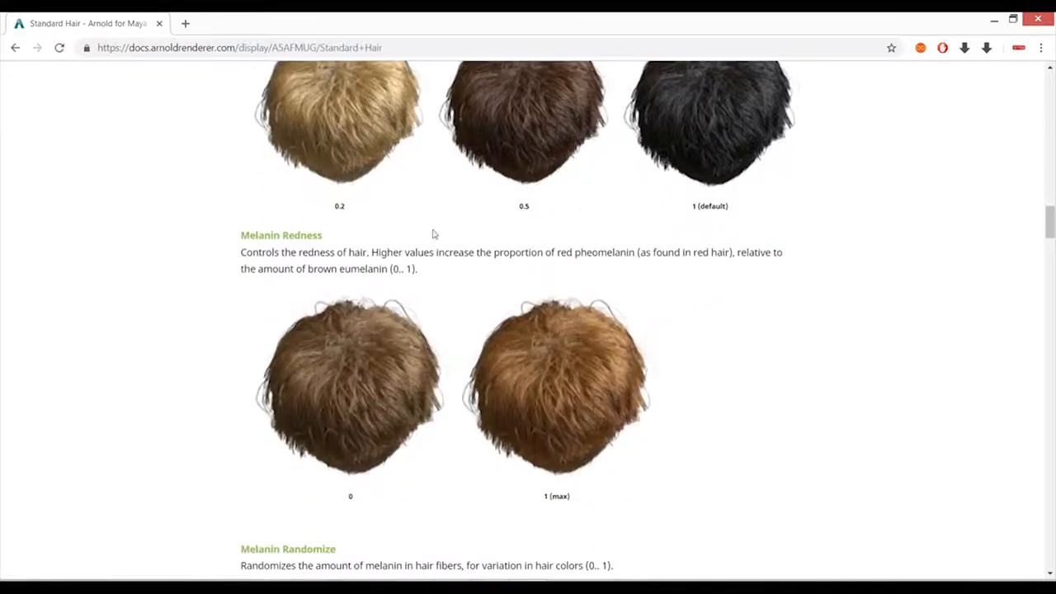
scroll(322, 299, "down", 2)
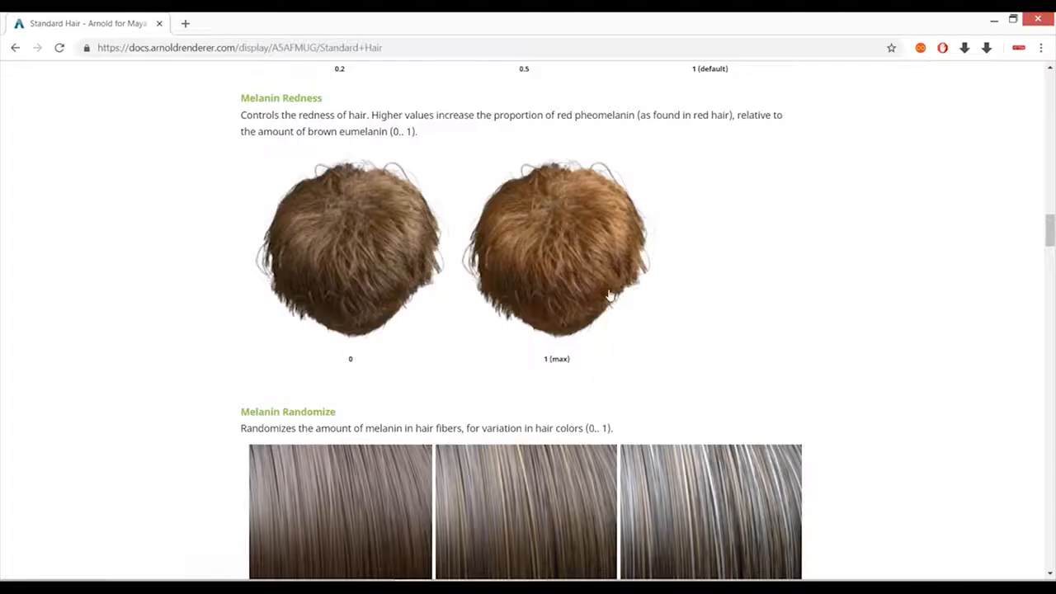
scroll(609, 295, "down", 2)
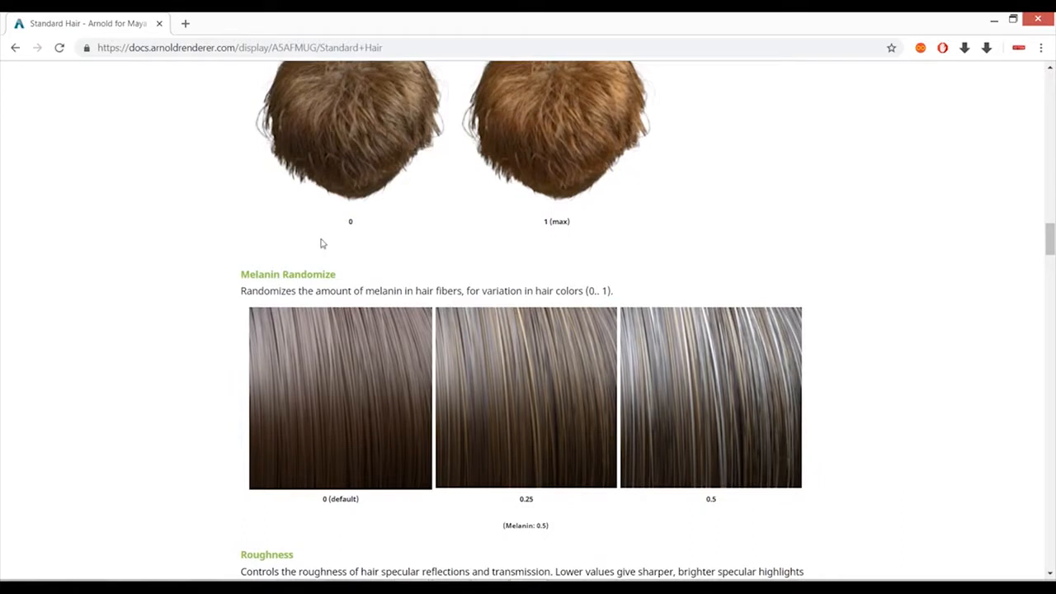
scroll(551, 417, "down", 1)
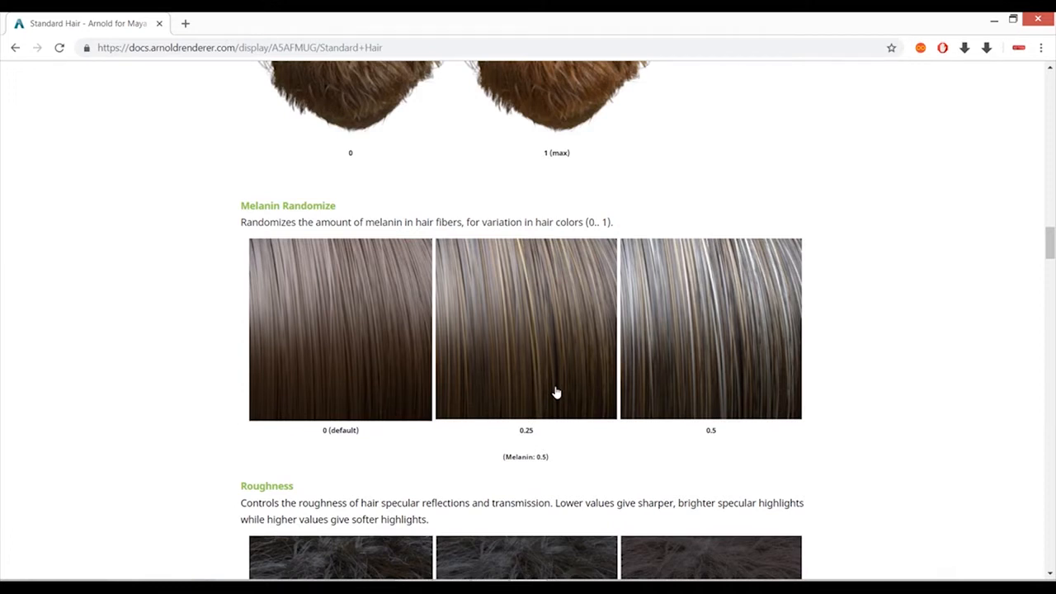
key("alt+Tab")
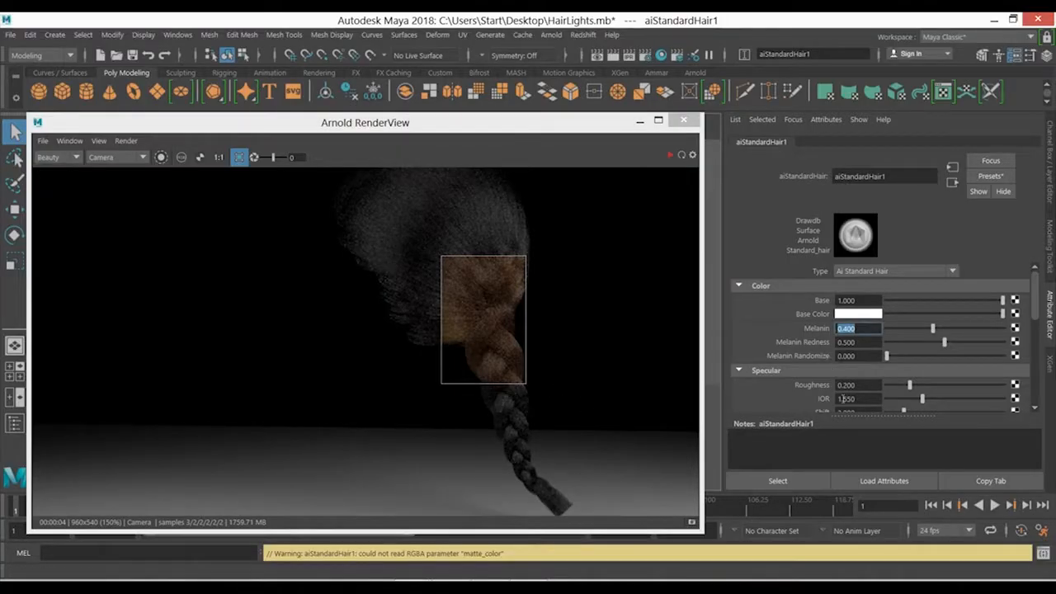
- Set Melanin to 0.692 and test Melanin Randomize at 0.5 and 6 in the live render, returning it to 0
left_click(967, 328)
left_click(669, 157)
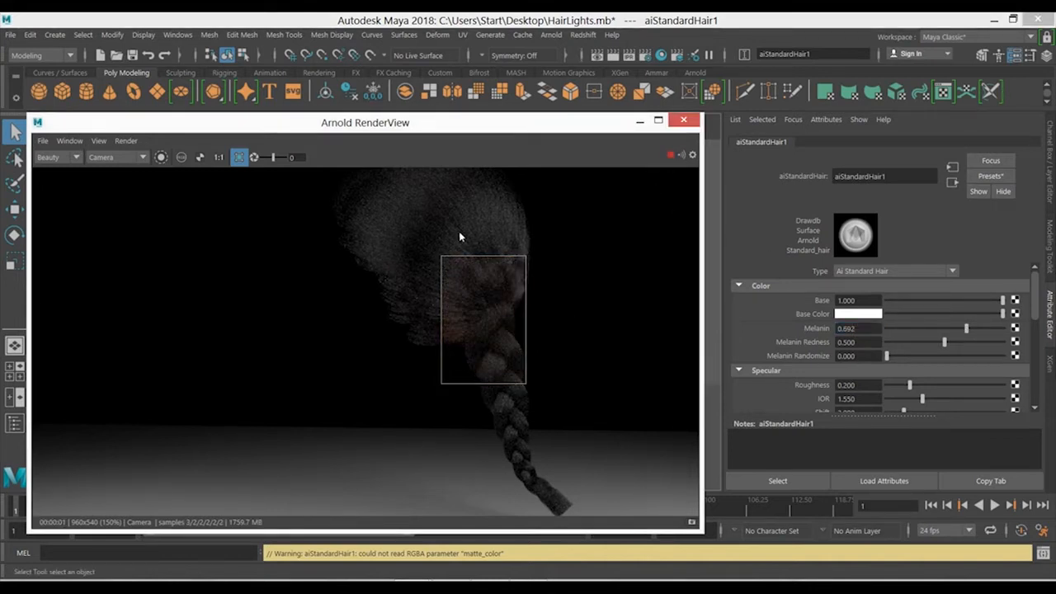
double_click(846, 355)
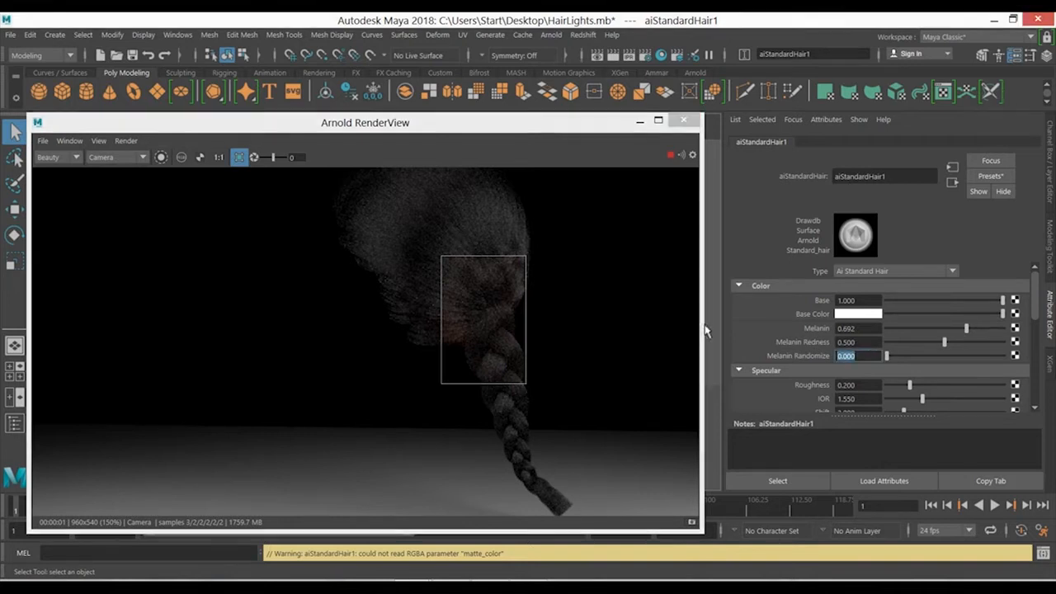
type("0.5")
key("Return")
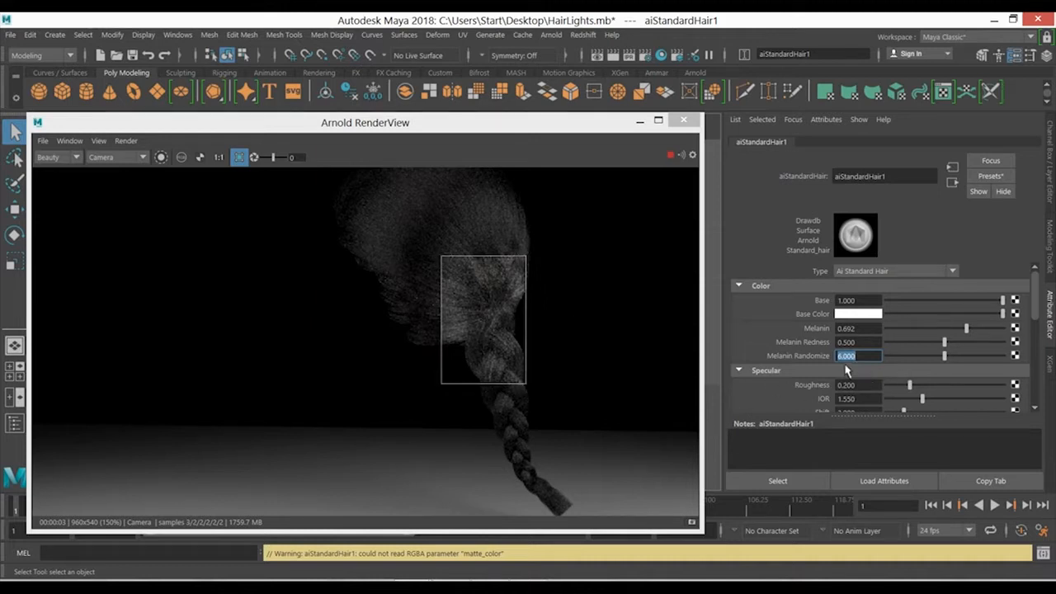
key("Return")
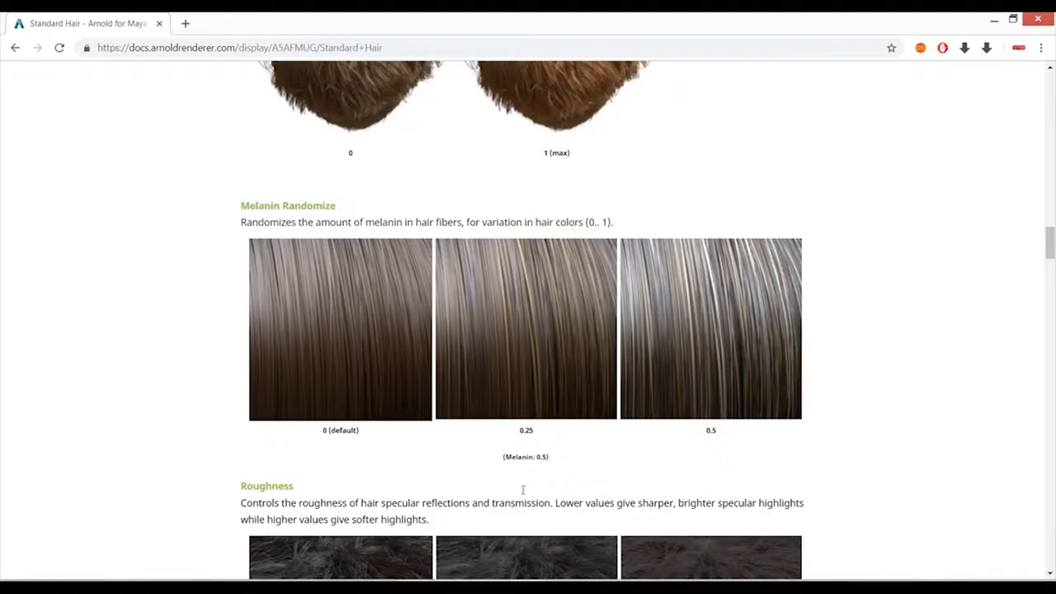
- Check the Roughness section of the documentation, test Roughness at 0 and 0.995 in the live render, and restore it to 0.2
scroll(490, 354, "down", 4)
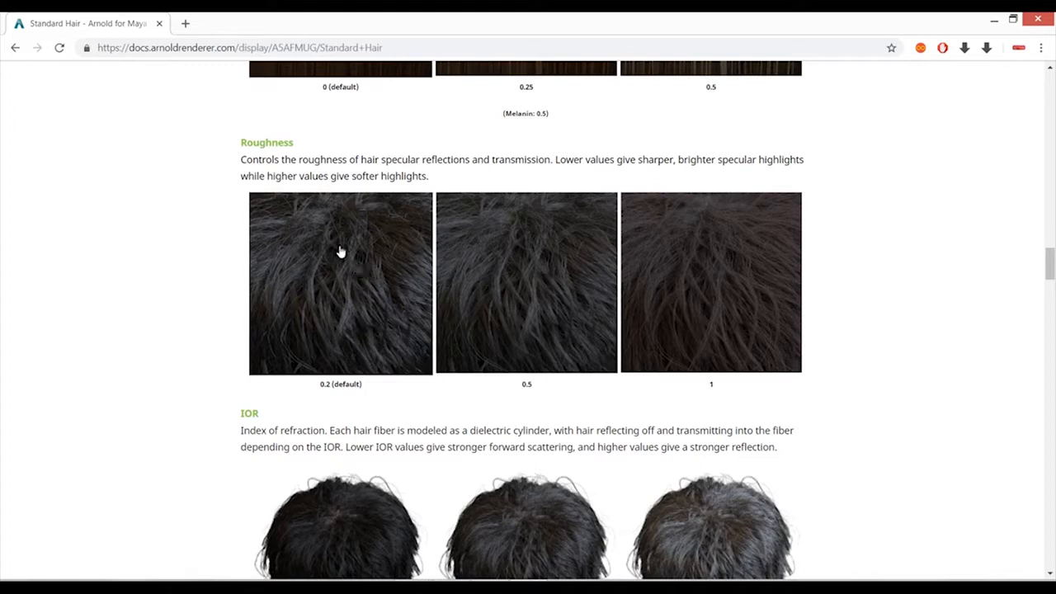
key("alt+Tab")
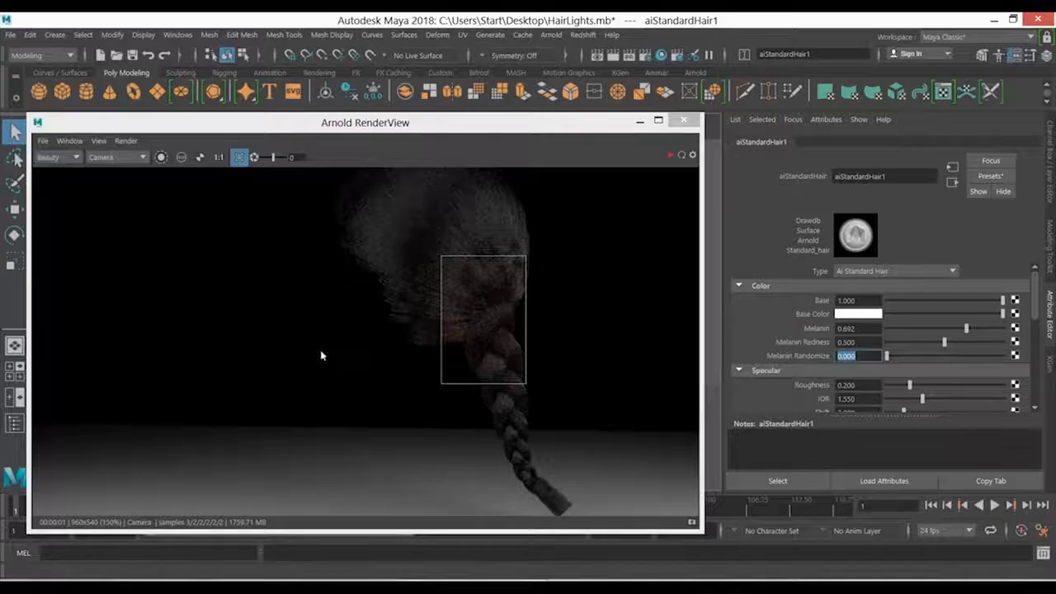
left_click(670, 156)
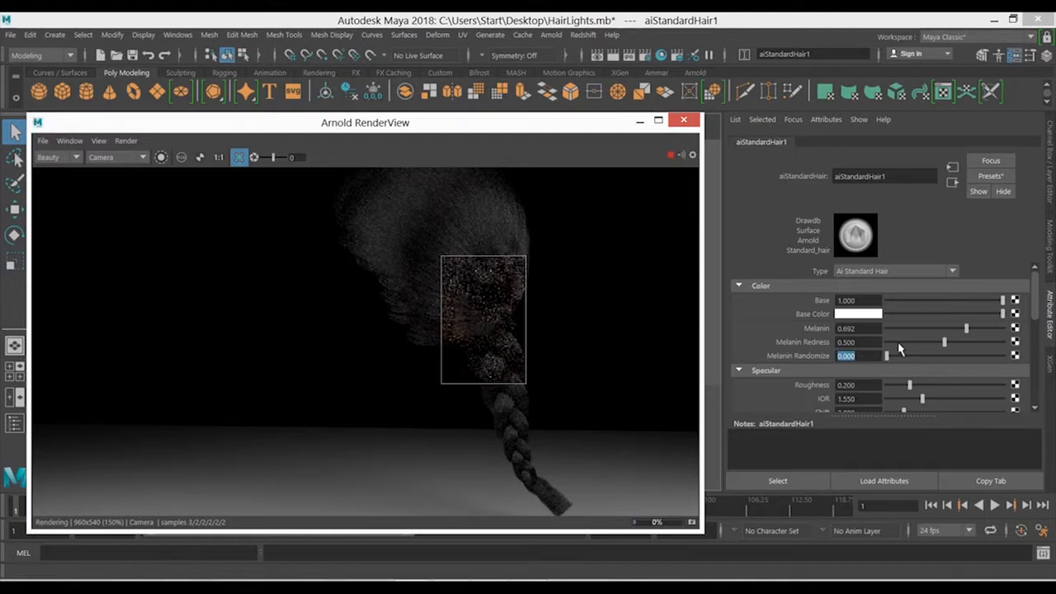
left_click_drag(910, 386, 876, 387)
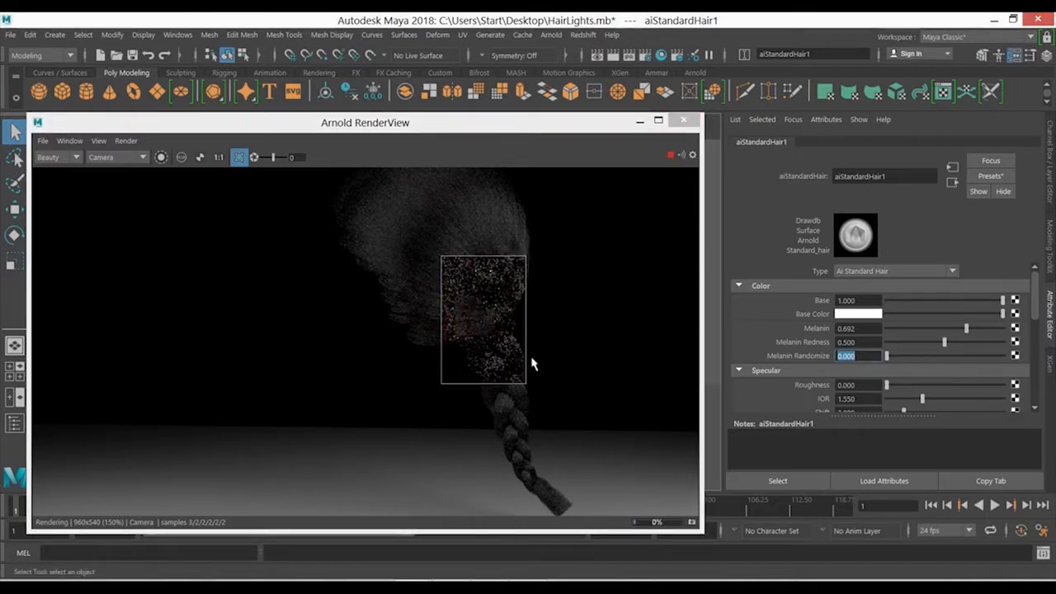
left_click(1001, 385)
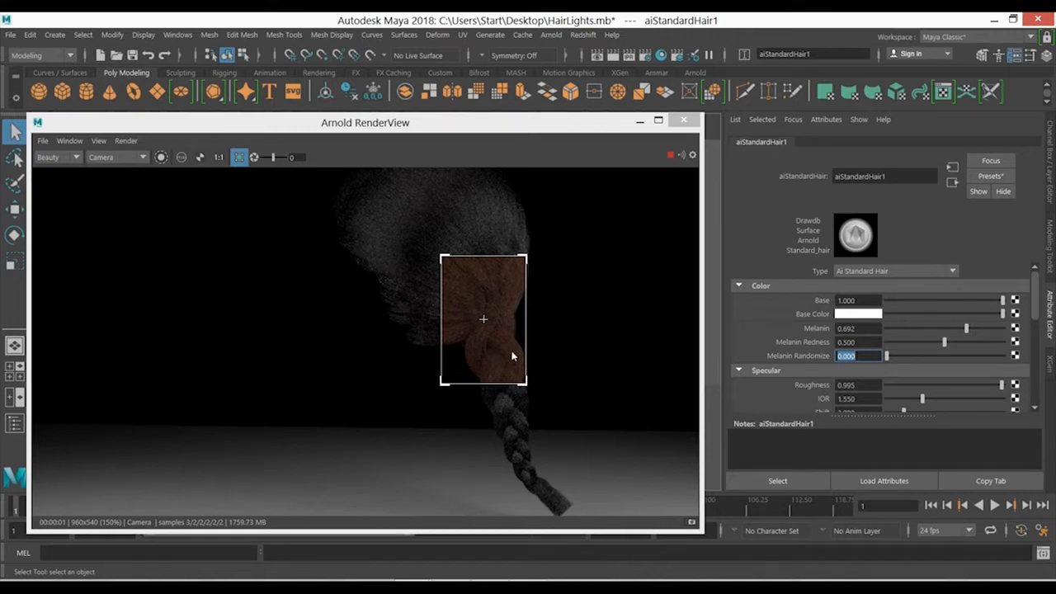
left_click(868, 386)
type("0.2")
key("Return")
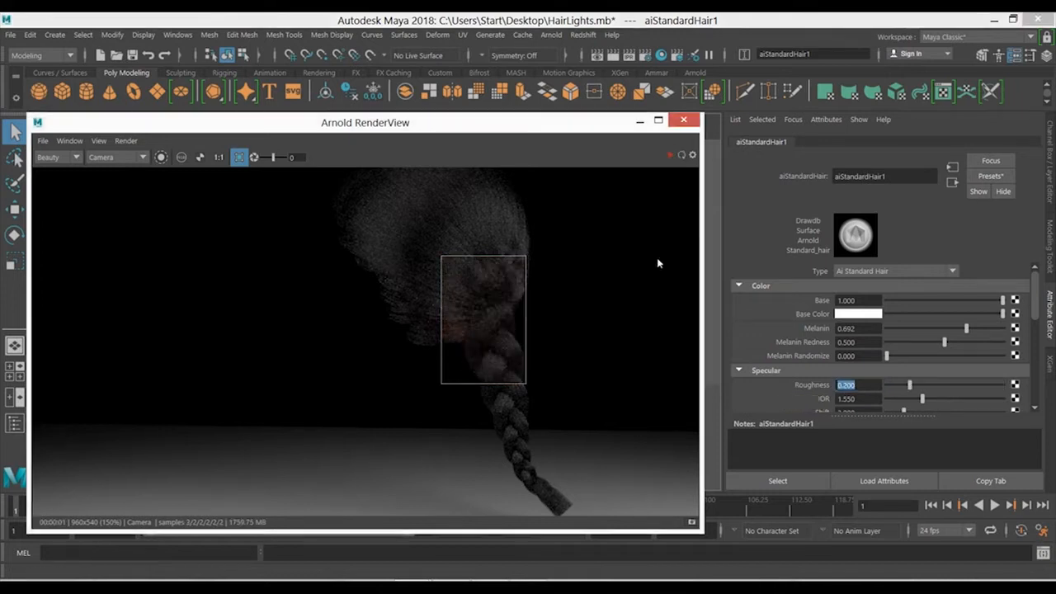
- Read the IOR section of the Standard Hair documentation with its example images and return to Maya
key("alt+Tab")
scroll(624, 311, "down", 3)
scroll(620, 305, "down", 1)
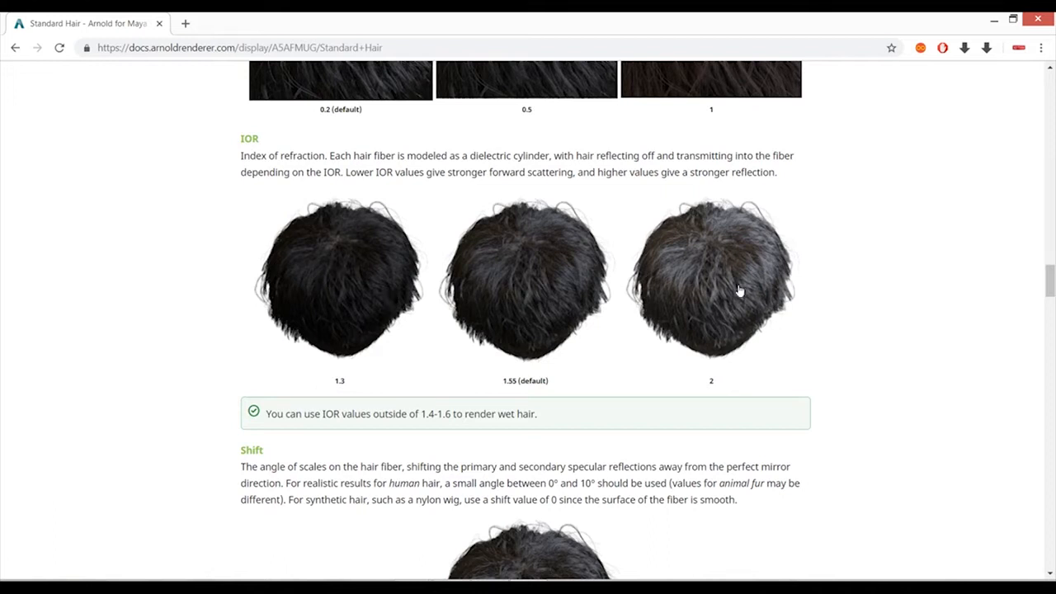
key("alt+Tab")
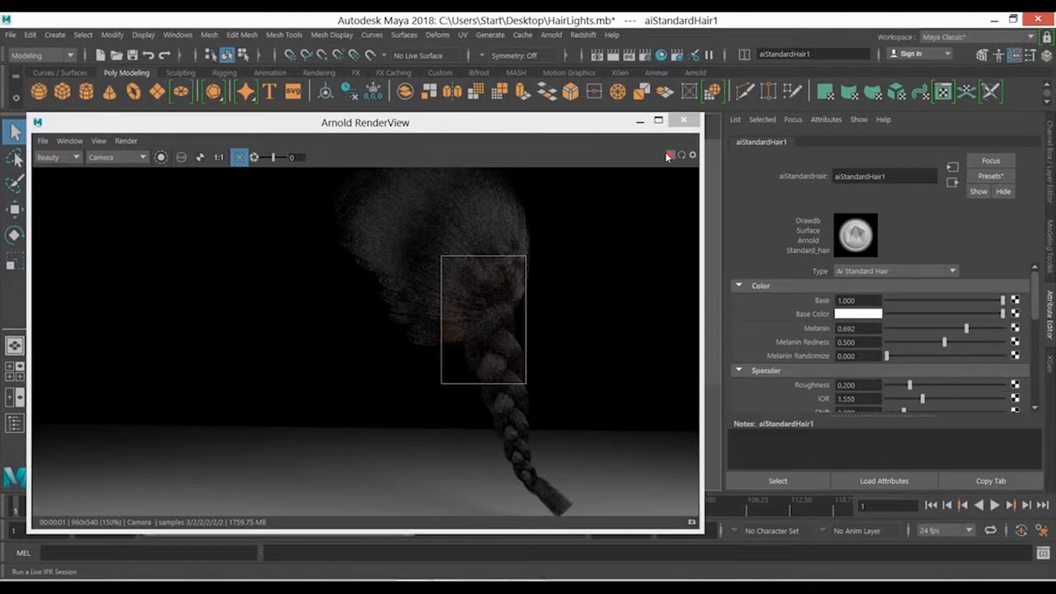
- Try a much higher IOR for the hair shader in the live render and restore the value to 1.55
left_click(681, 155)
left_click_drag(921, 398, 995, 399)
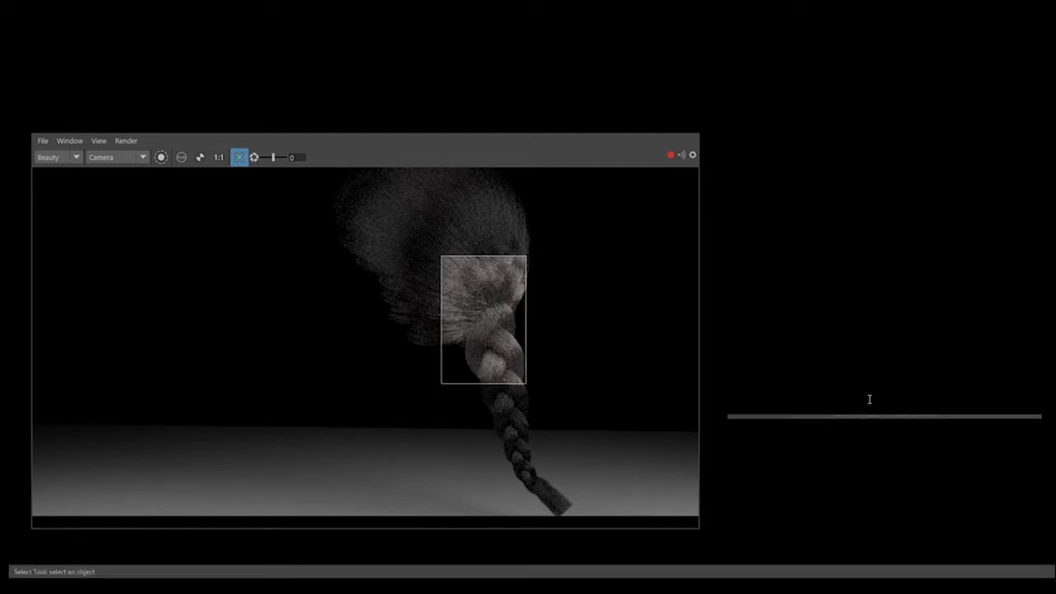
left_click_drag(869, 399, 735, 415)
type("1.55")
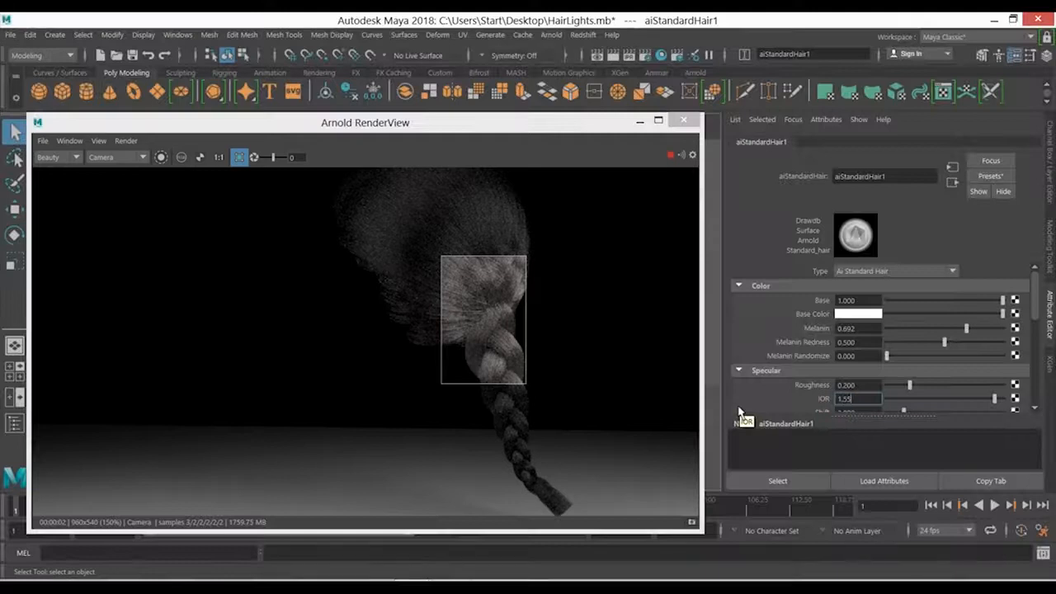
key("Return")
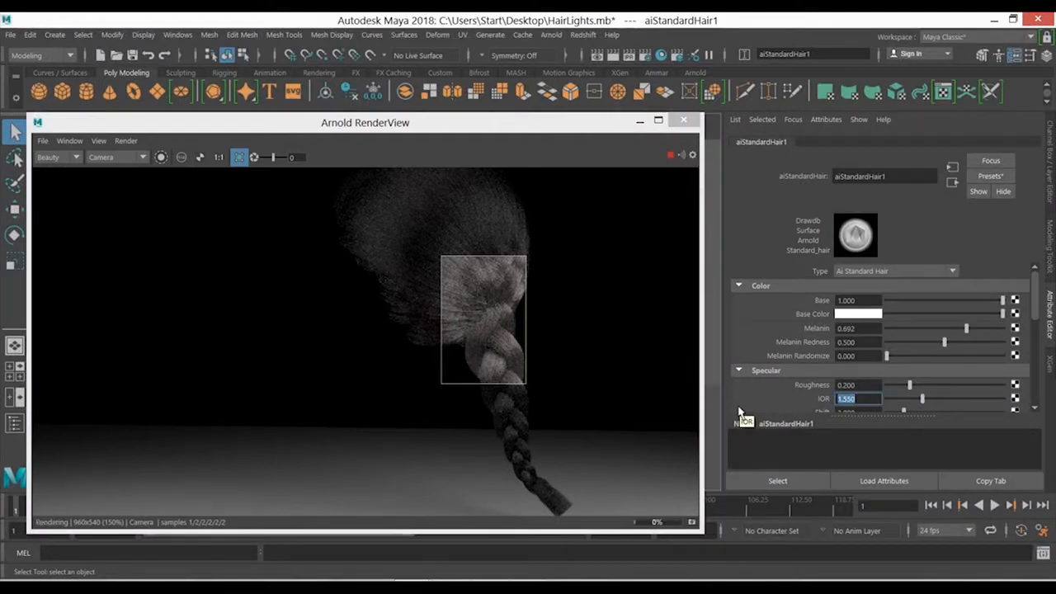
- Locate the Shift parameter in the hair shader, stop the live render and read the Shift section of the documentation
left_click_drag(1035, 297, 1037, 325)
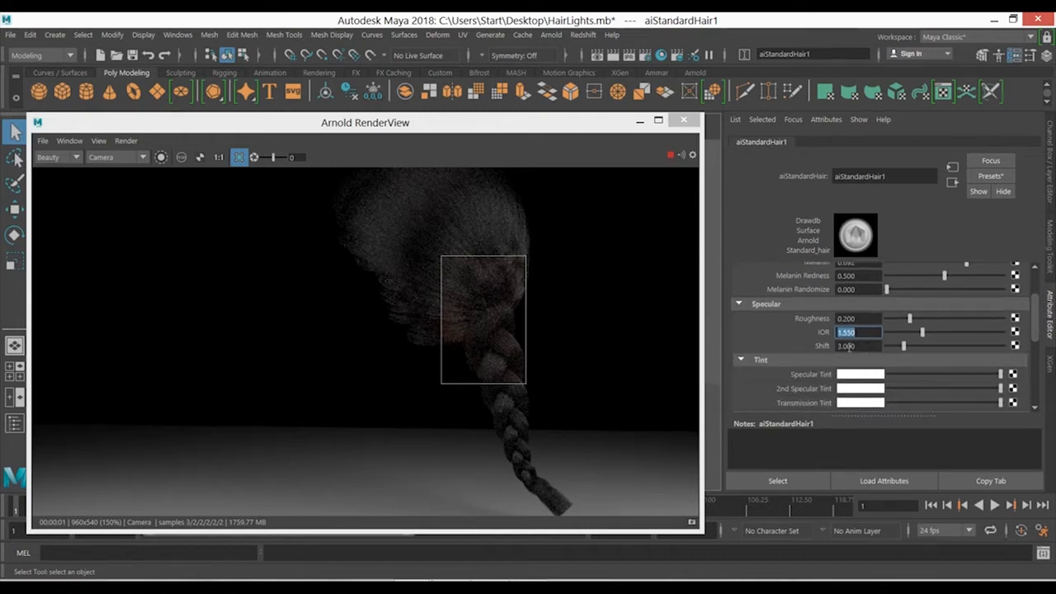
left_click(670, 157)
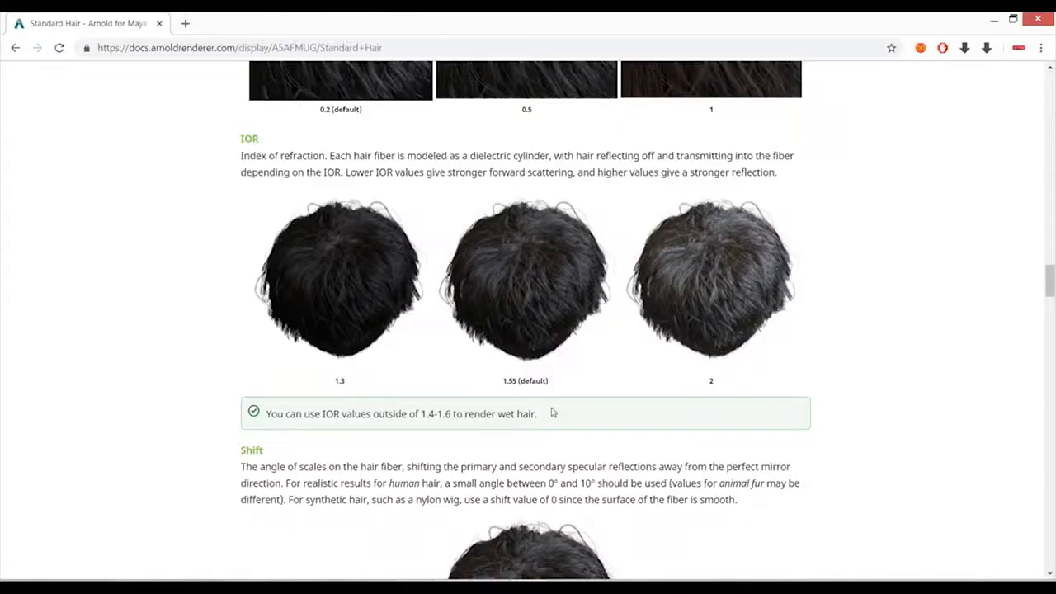
scroll(507, 369, "down", 3)
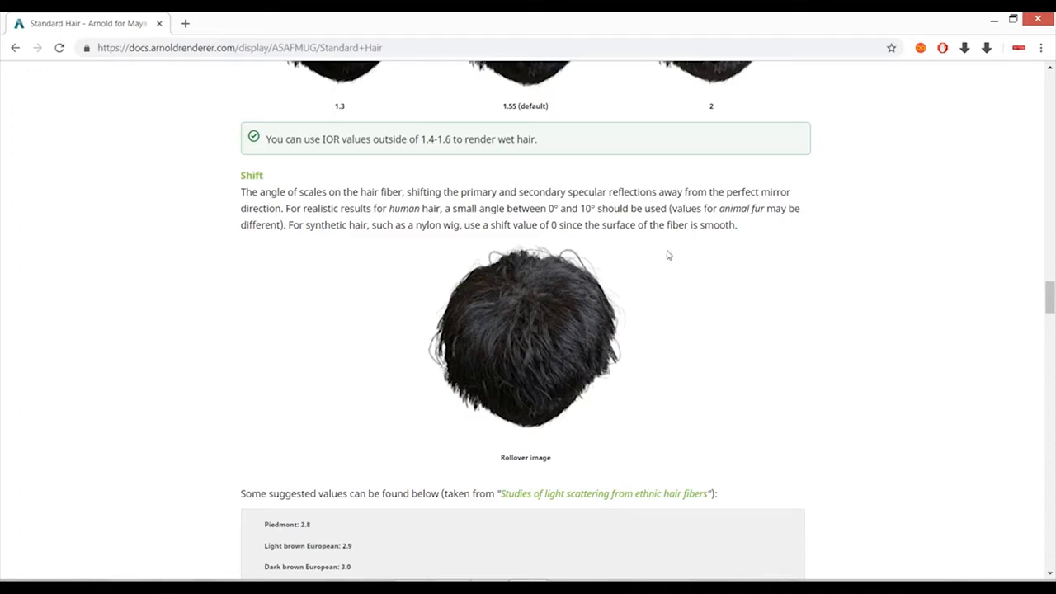
- Read the suggested Shift values and the Specular Tint, 2nd Specular Tint and Transmission Tint sections of the documentation, and return to Maya
key("alt+Tab")
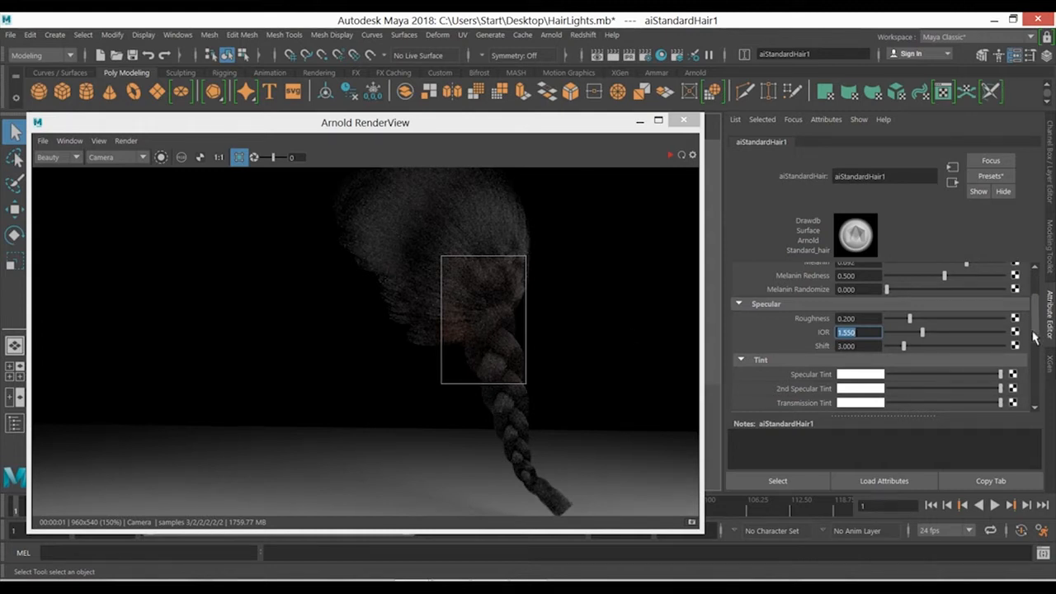
scroll(1033, 308, "up", 2)
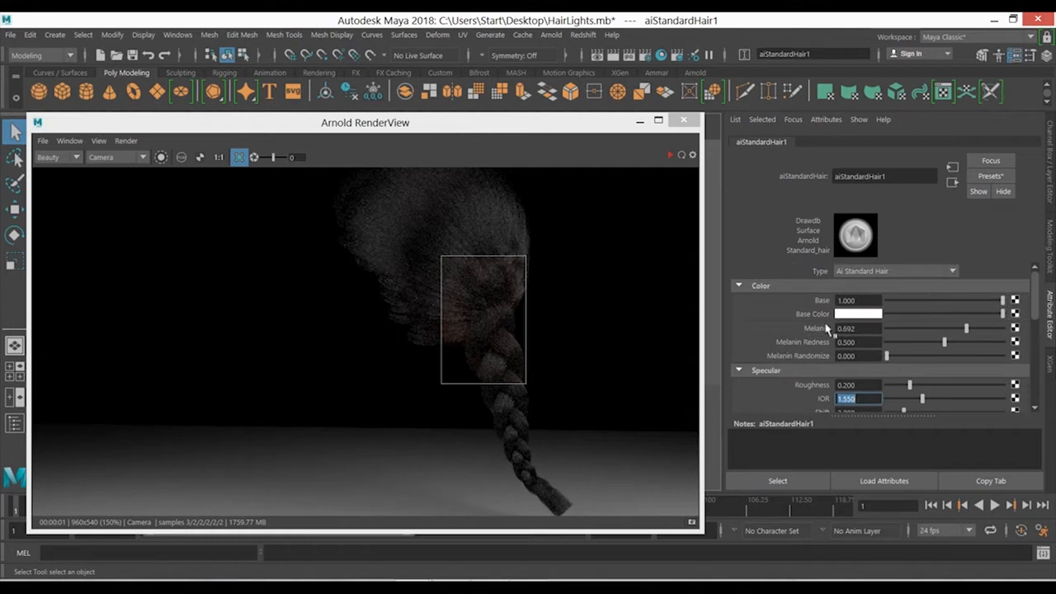
key("alt+Tab")
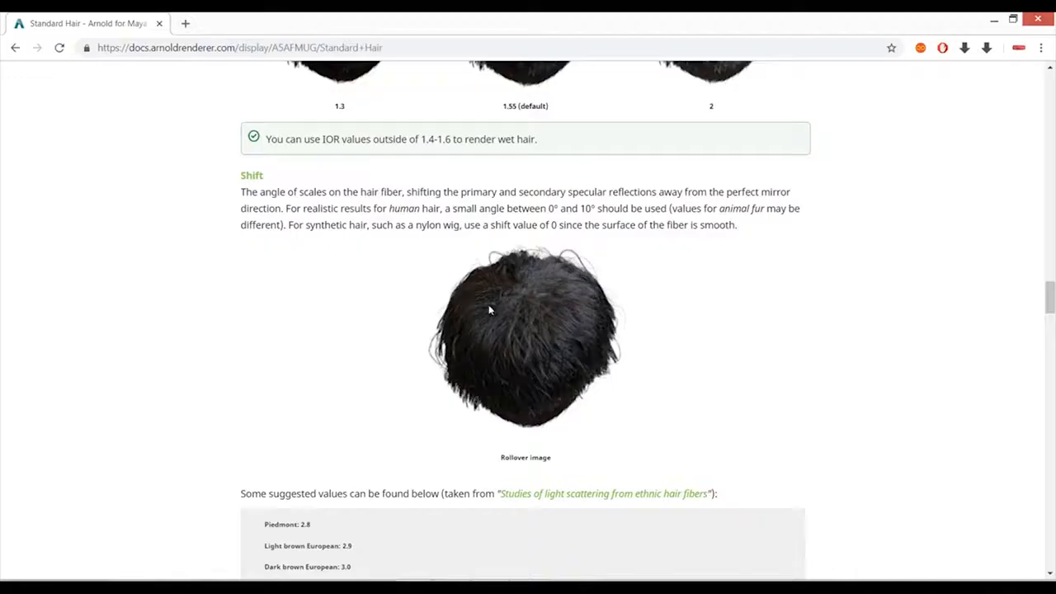
scroll(490, 308, "down", 10)
scroll(667, 346, "up", 3)
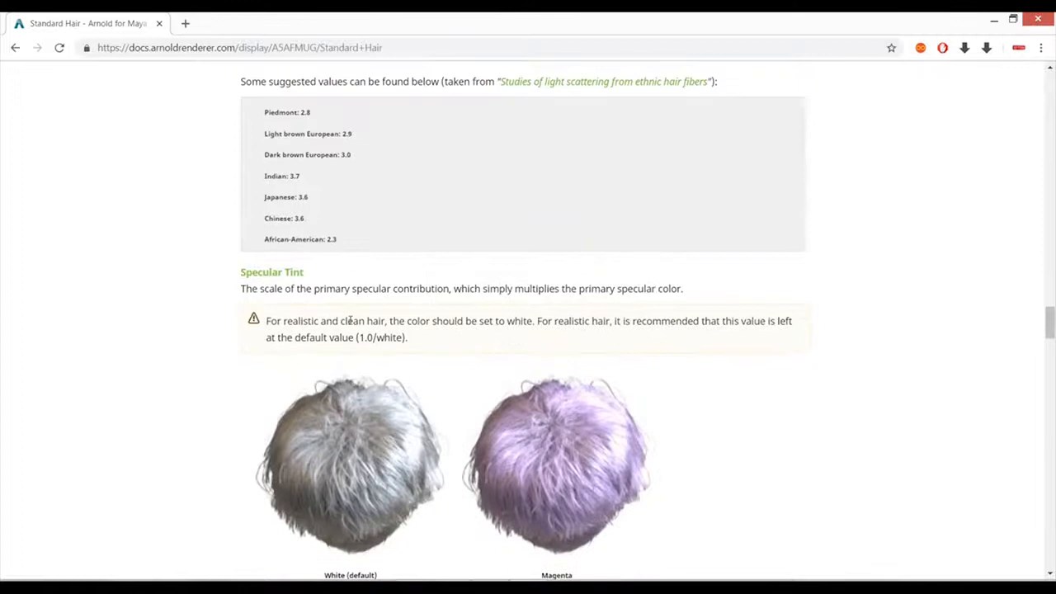
scroll(323, 288, "down", 4)
scroll(339, 314, "down", 4)
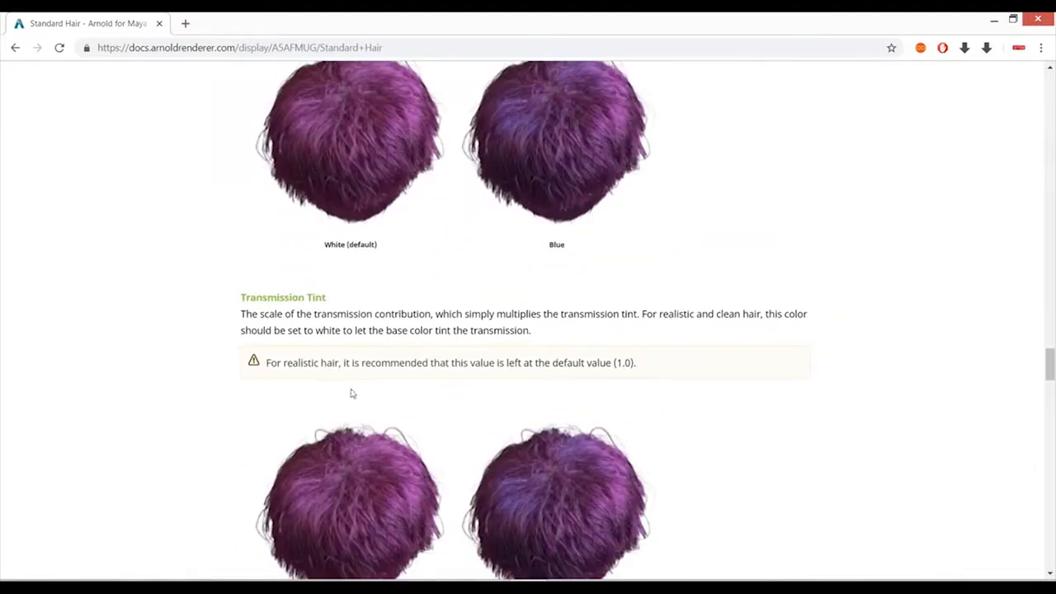
scroll(401, 349, "up", 6)
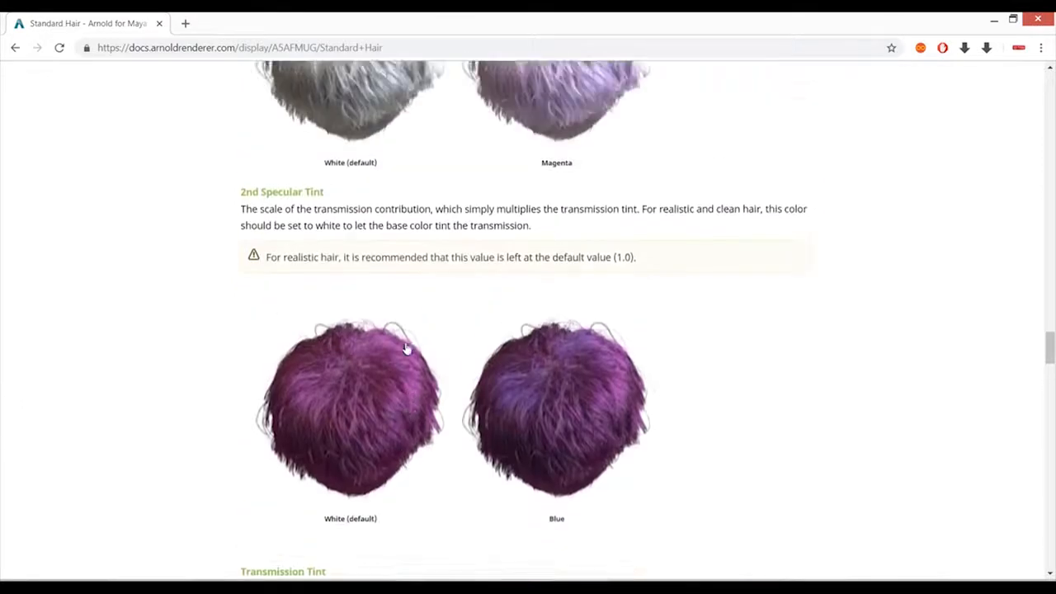
key("alt+Tab")
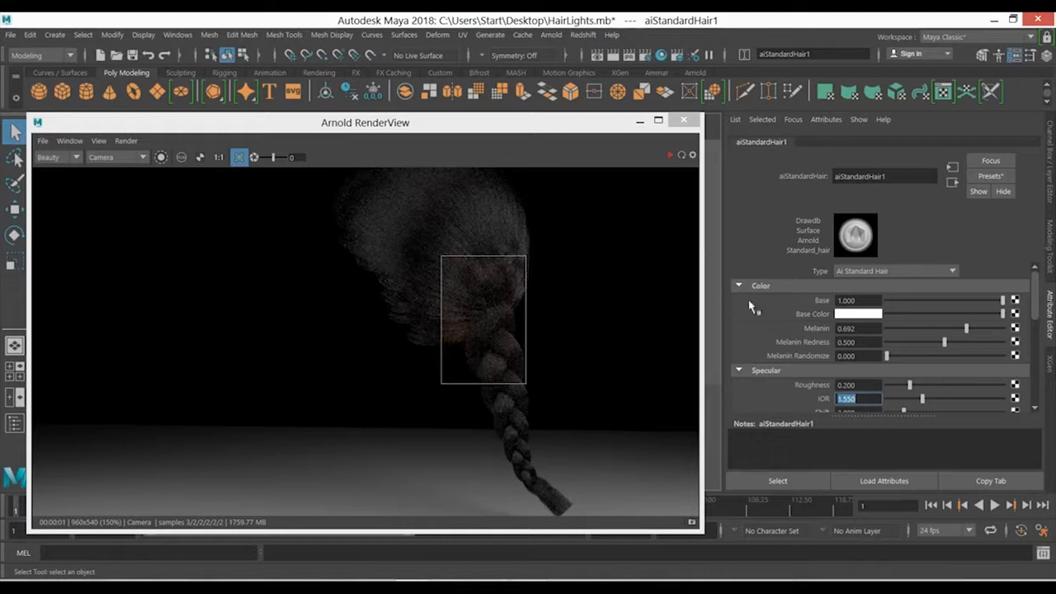
- Restart the live render and set the hair shader's Specular Tint to magenta
left_click(670, 155)
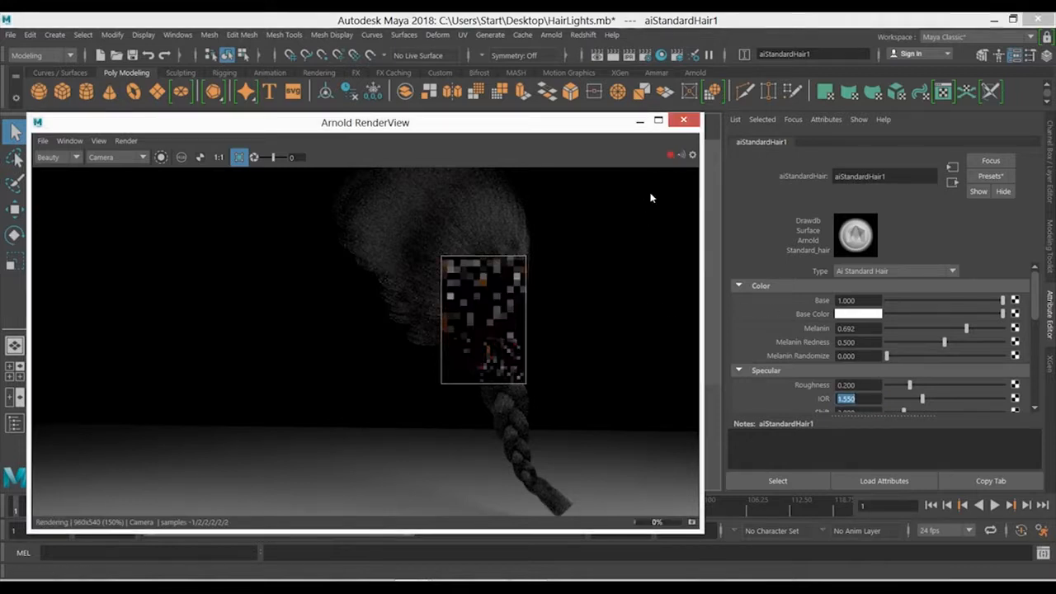
left_click_drag(1039, 296, 1040, 334)
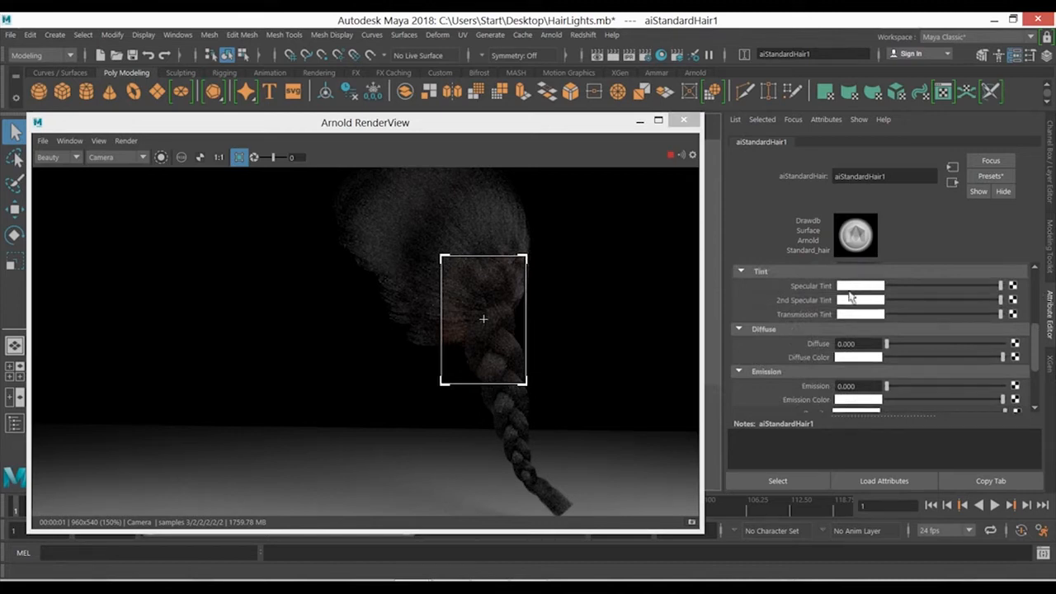
left_click(874, 286)
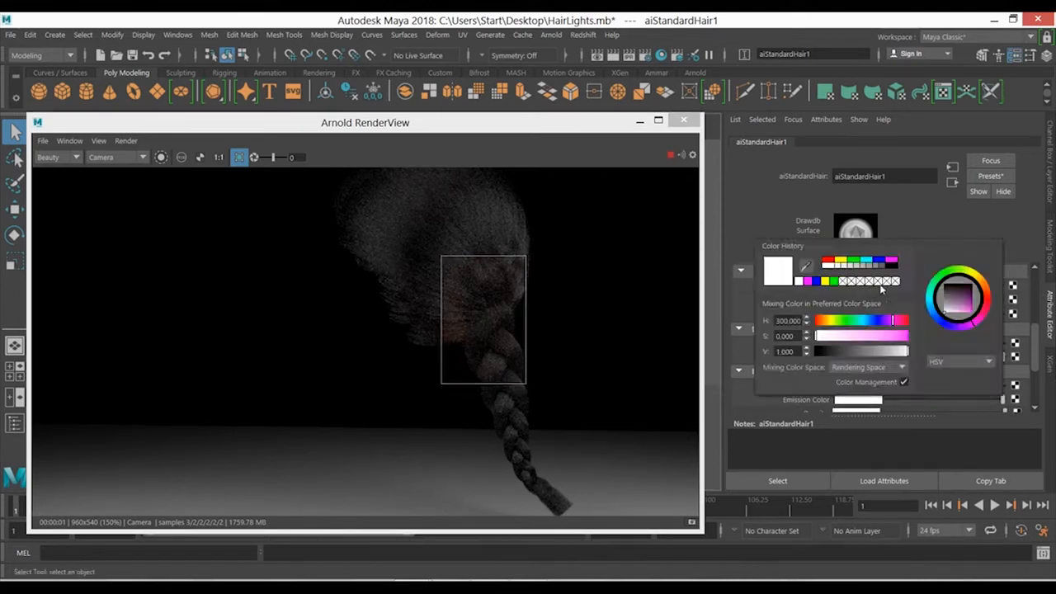
left_click(891, 262)
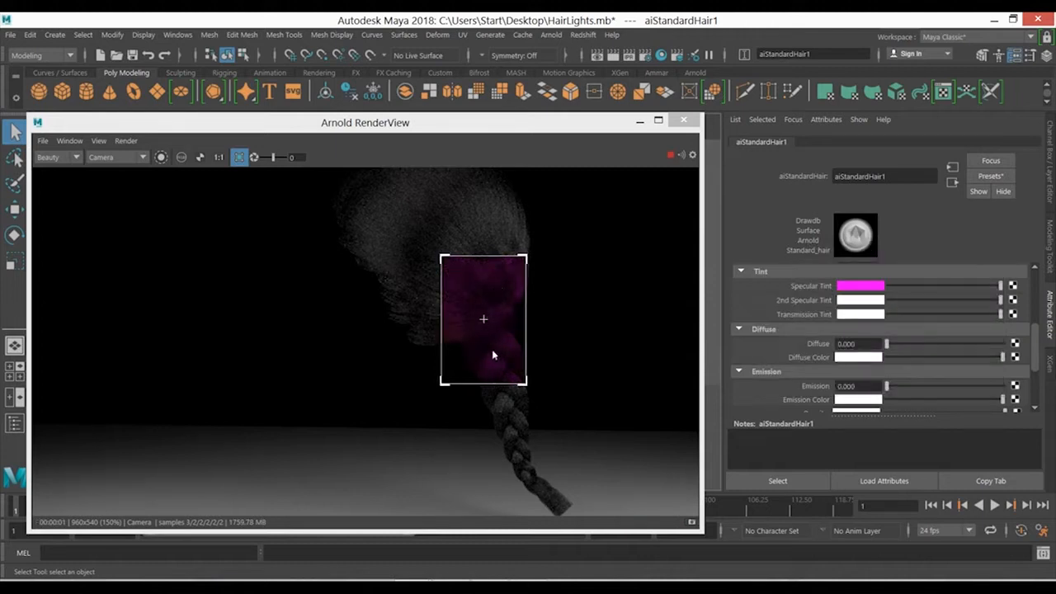
- Restore the hair shader's Specular Tint to white
left_click(856, 272)
left_click(858, 286)
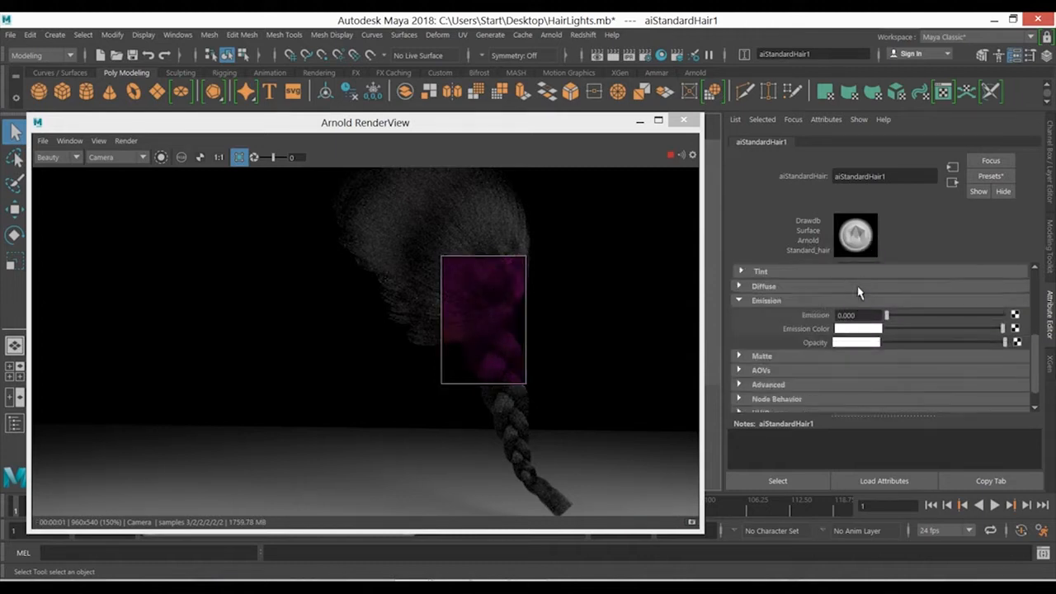
left_click(848, 286)
left_click(845, 272)
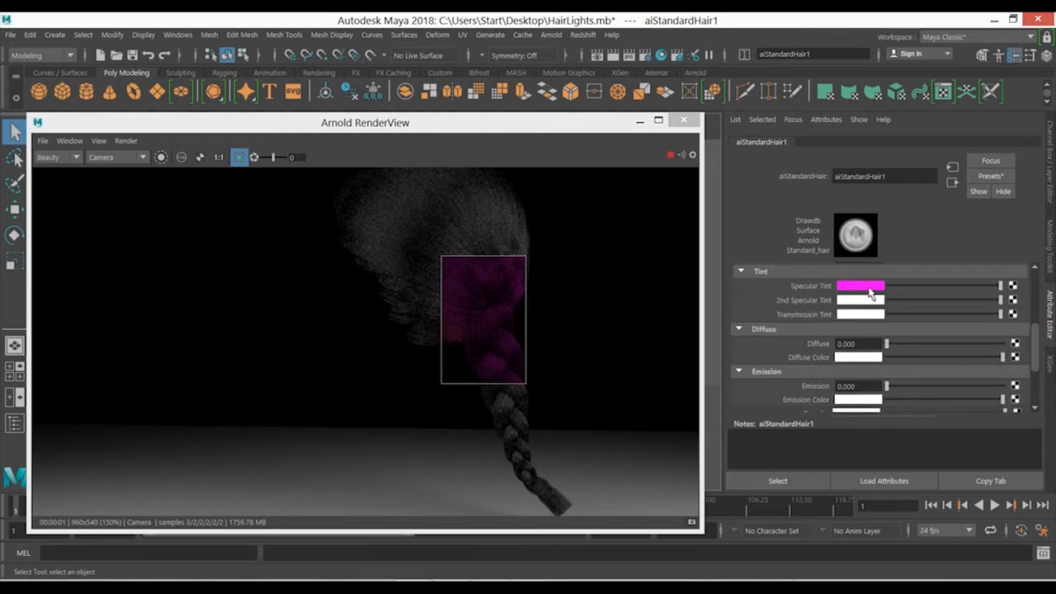
left_click(866, 287)
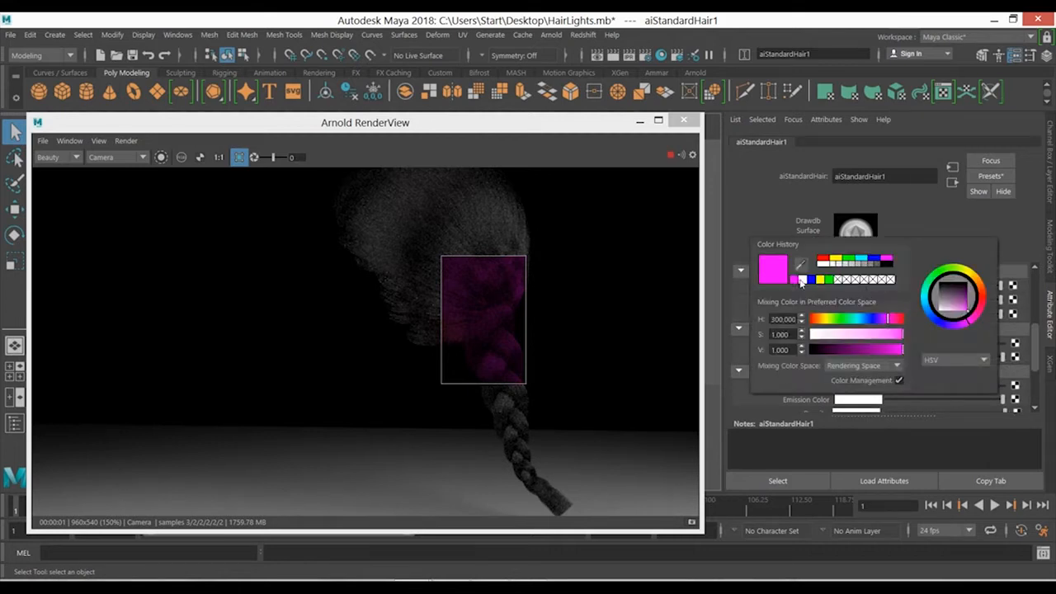
left_click(803, 280)
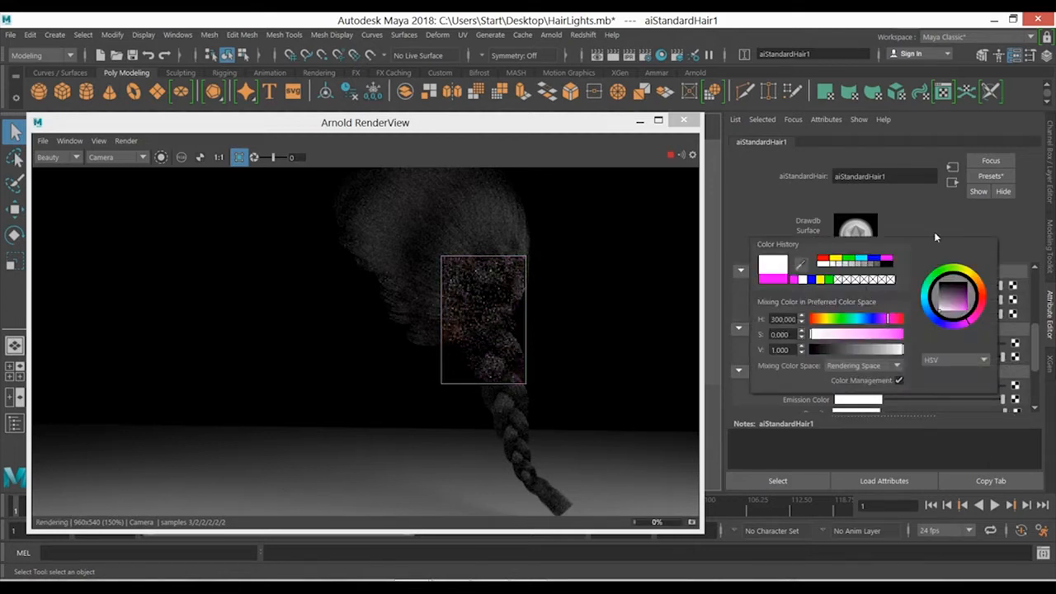
- Lower the hair shader's Melanin to 0.161 for a lighter hair color in the live render
left_click_drag(1038, 349, 1038, 284)
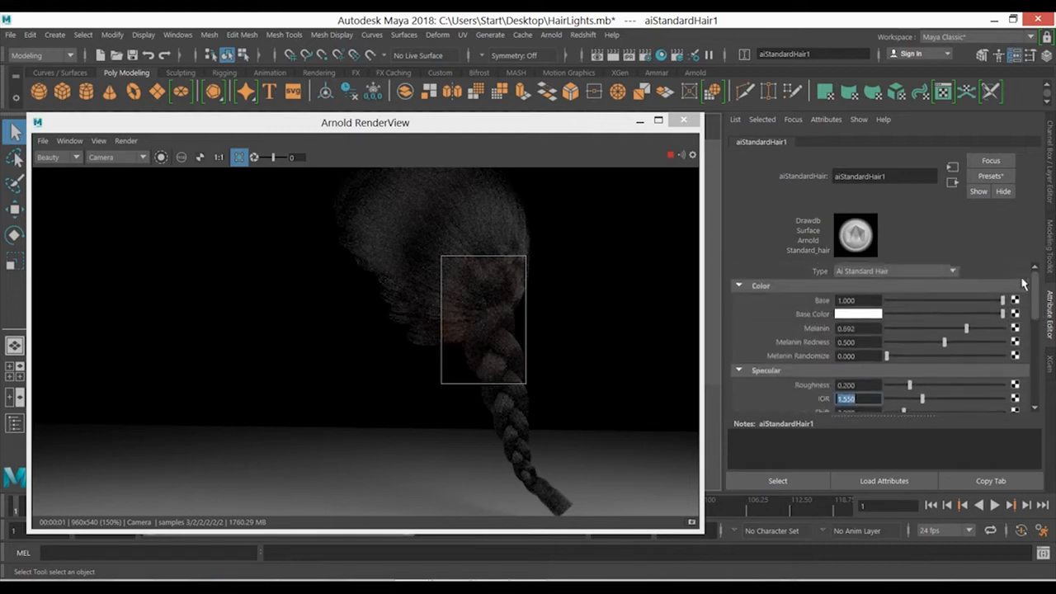
left_click(896, 329)
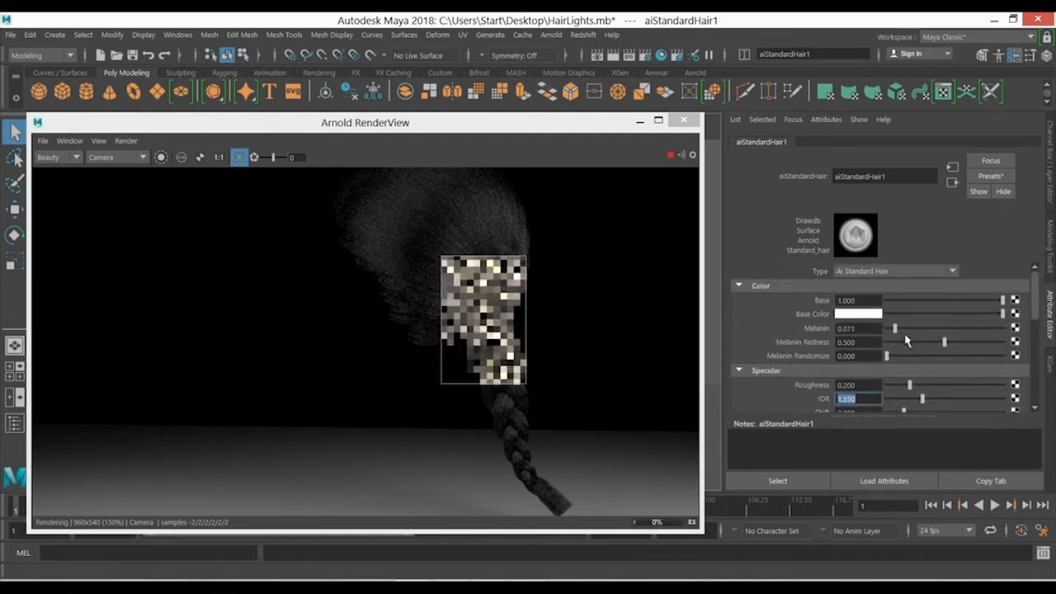
left_click(905, 328)
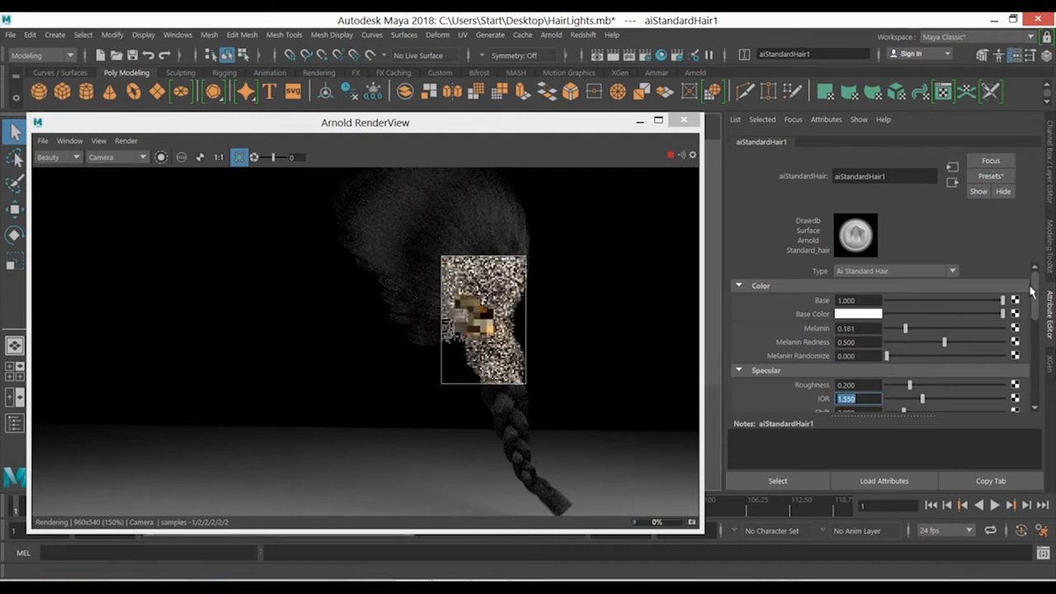
- Try a magenta 2nd Specular Tint in the live render and restore it to white
left_click_drag(1037, 290, 1036, 321)
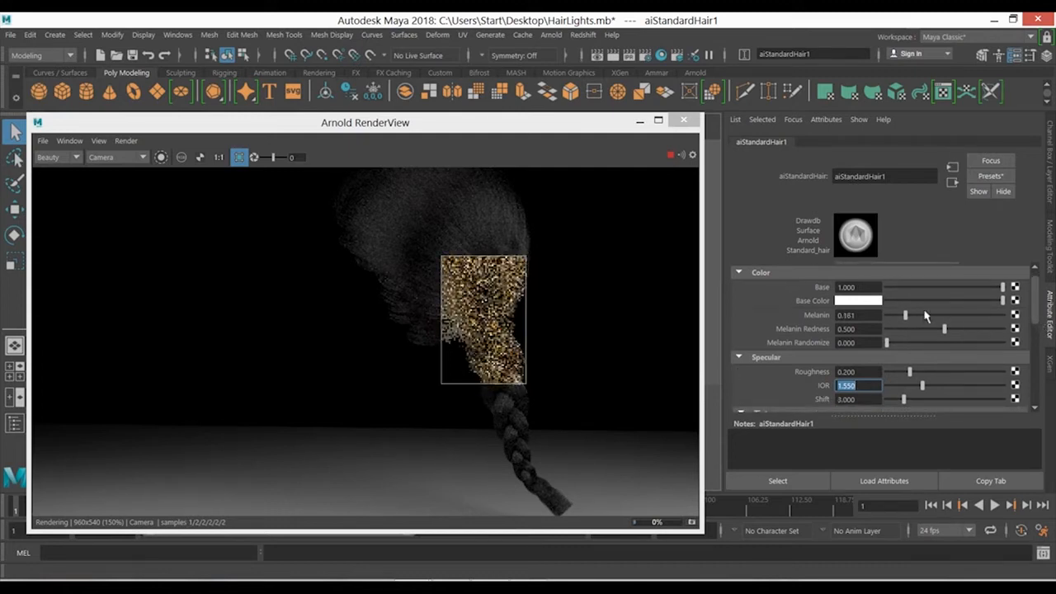
scroll(924, 316, "down", 3)
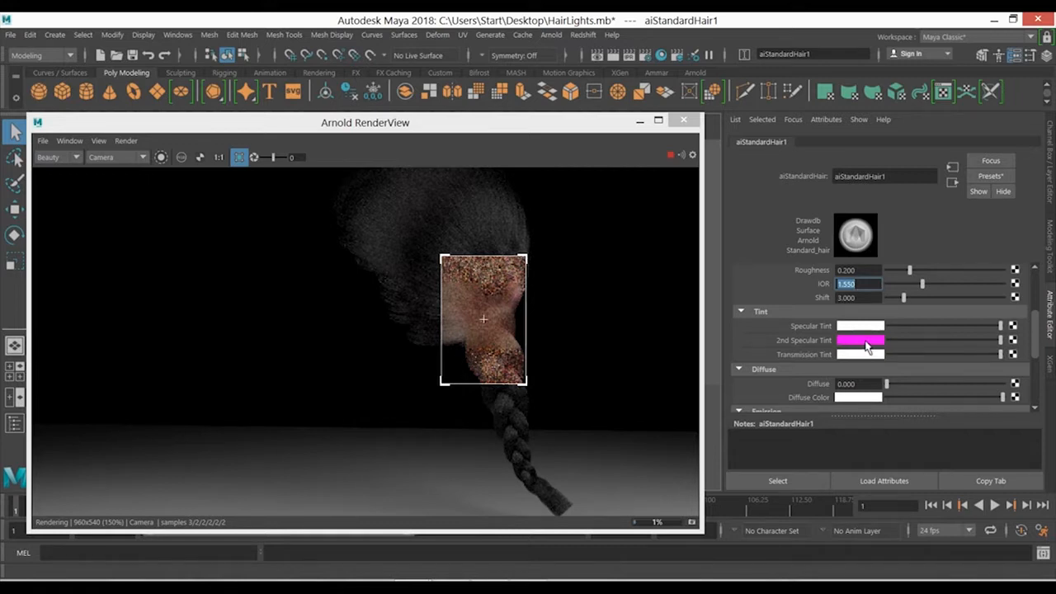
left_click(866, 345)
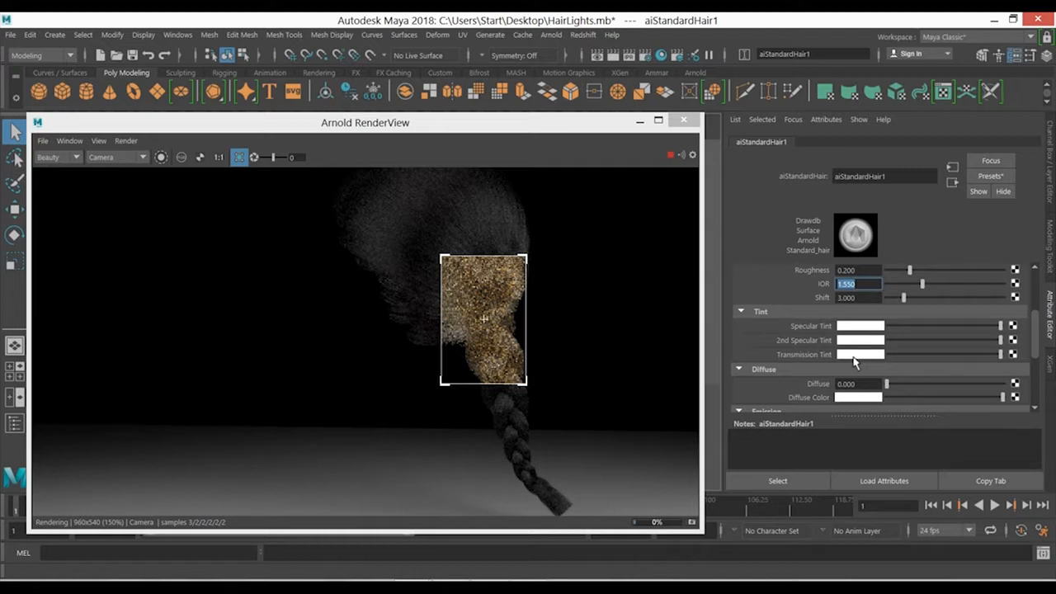
- Test a pure blue Transmission Tint in the live render and restore it to white
left_click(854, 356)
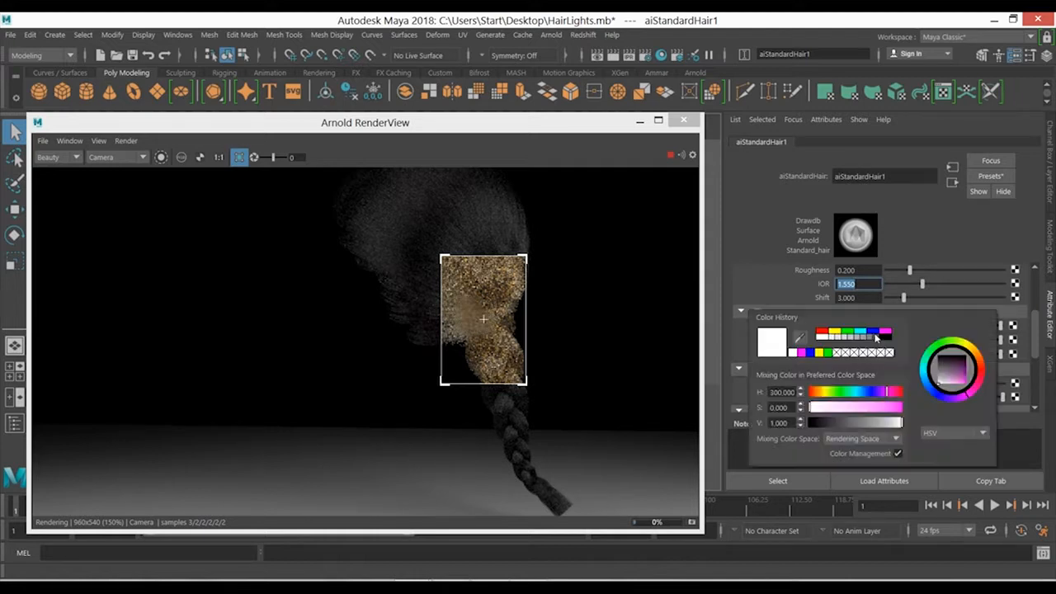
left_click(872, 332)
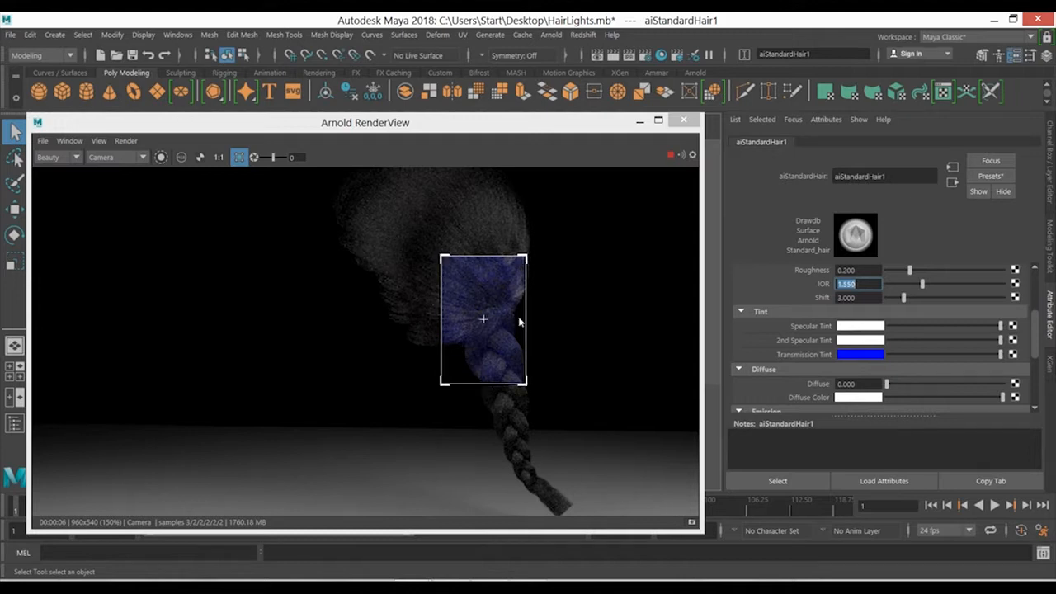
left_click(873, 354)
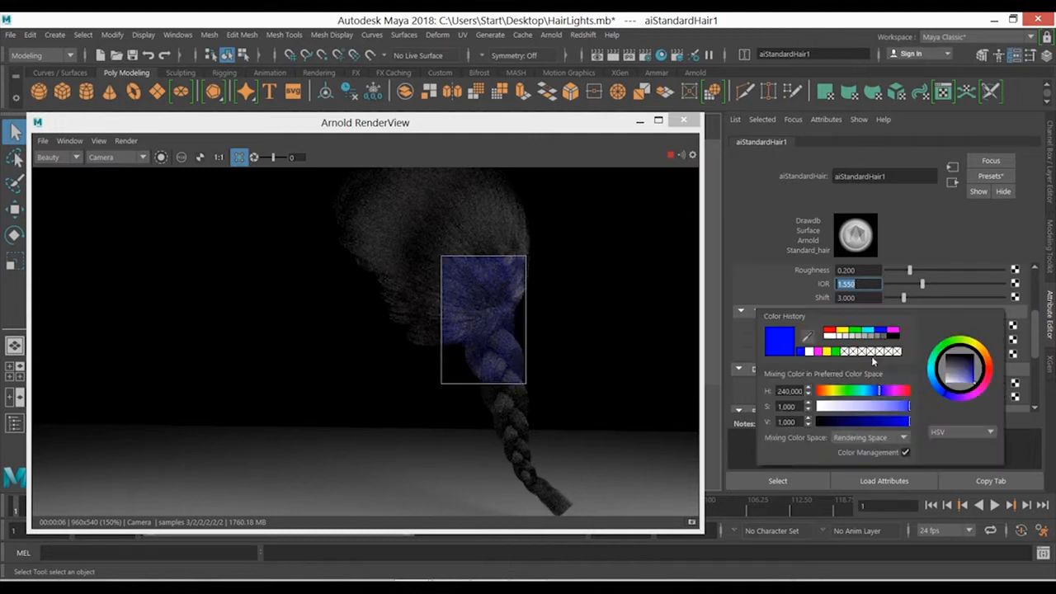
left_click(808, 351)
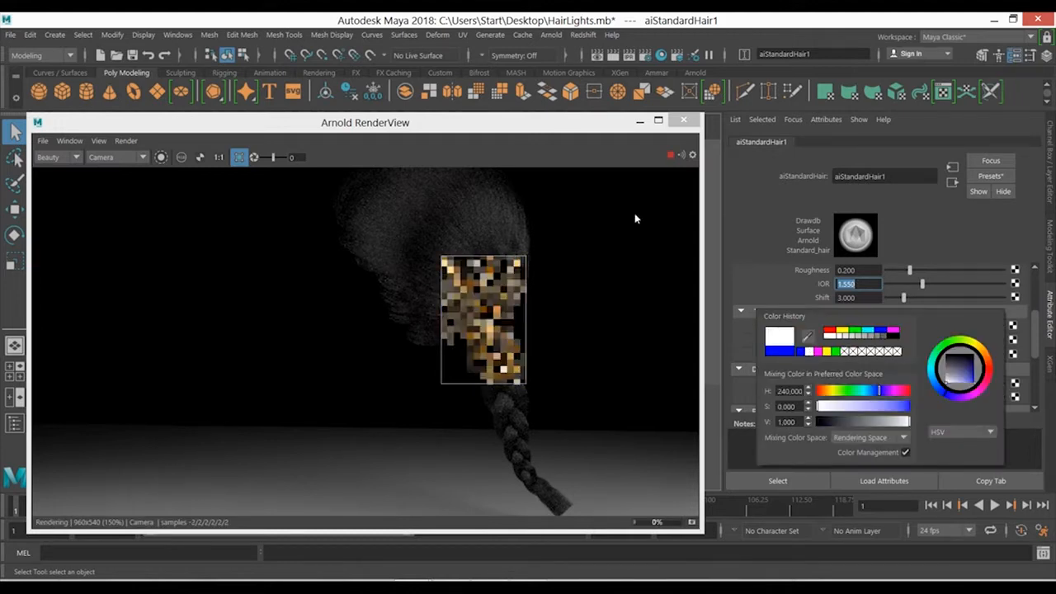
- Stop the live render and read the Transmission Tint, Diffuse and Diffuse Color sections of the Standard Hair documentation
left_click(669, 157)
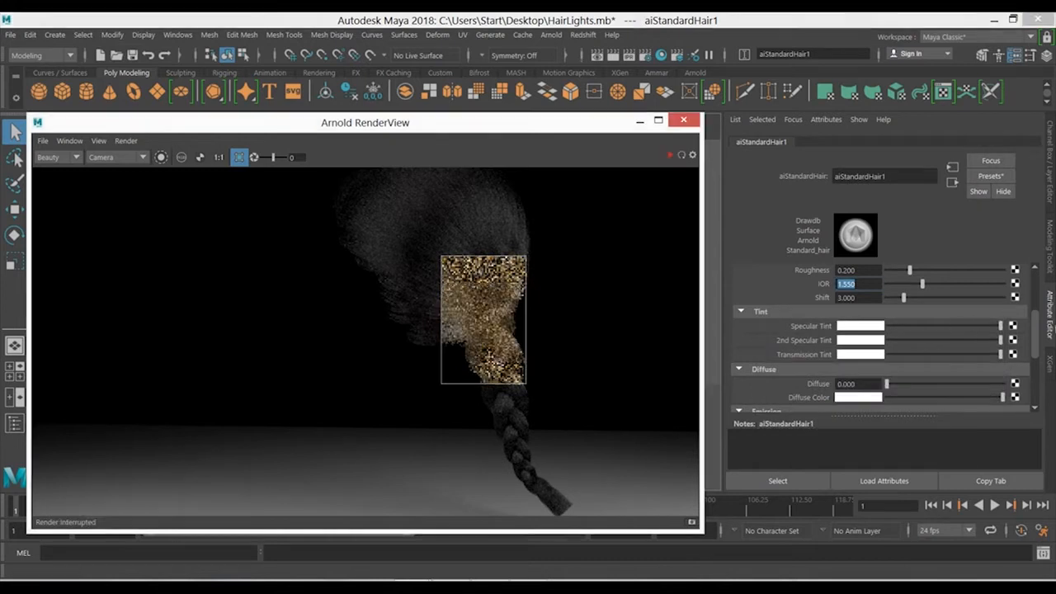
scroll(1031, 338, "down", 3)
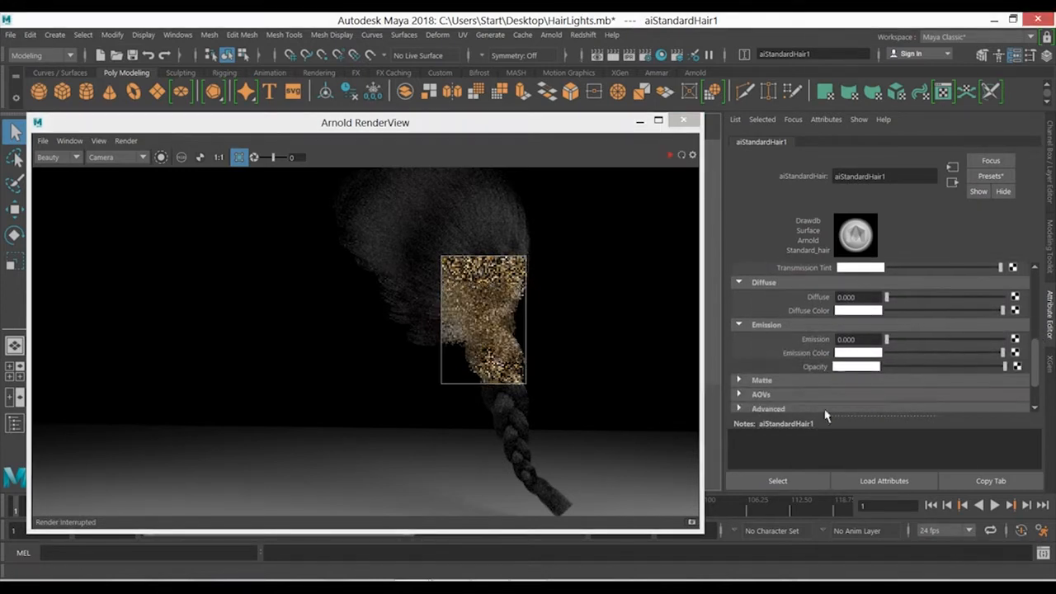
key("alt+Tab")
scroll(579, 306, "down", 9)
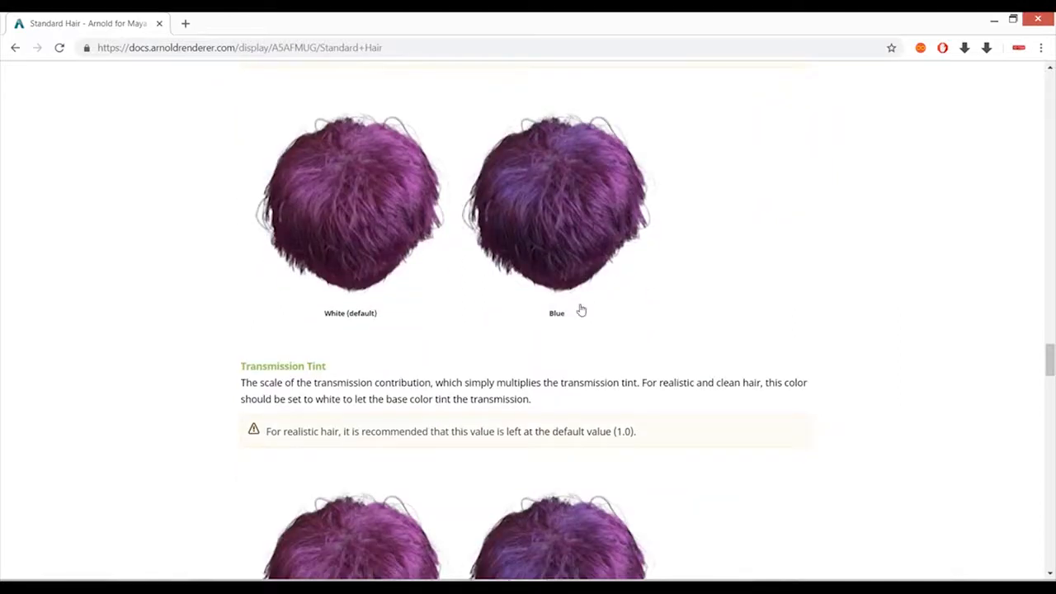
scroll(556, 306, "up", 6)
scroll(518, 399, "down", 15)
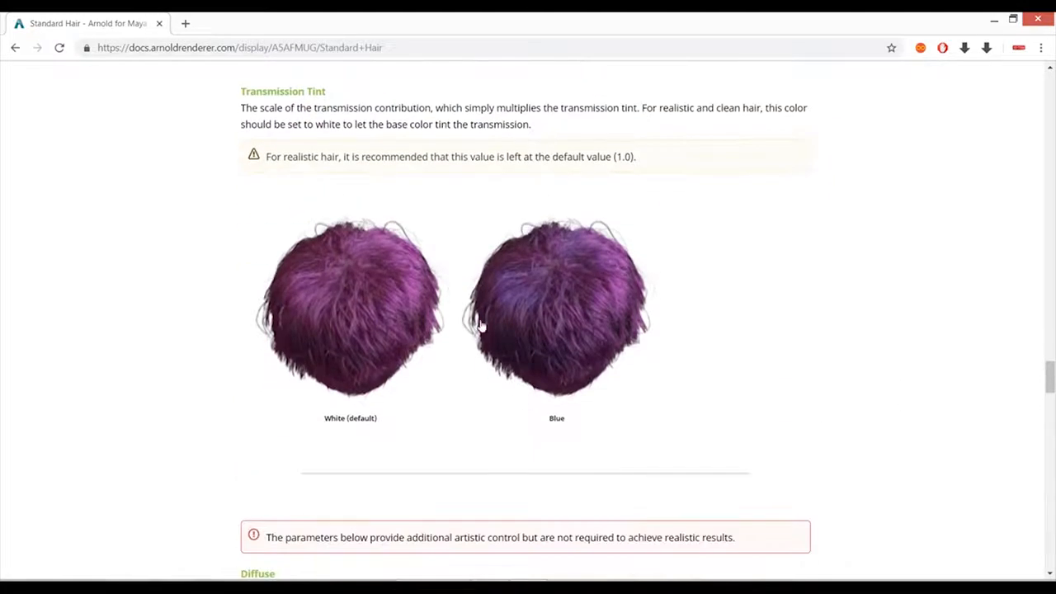
scroll(547, 360, "up", 3)
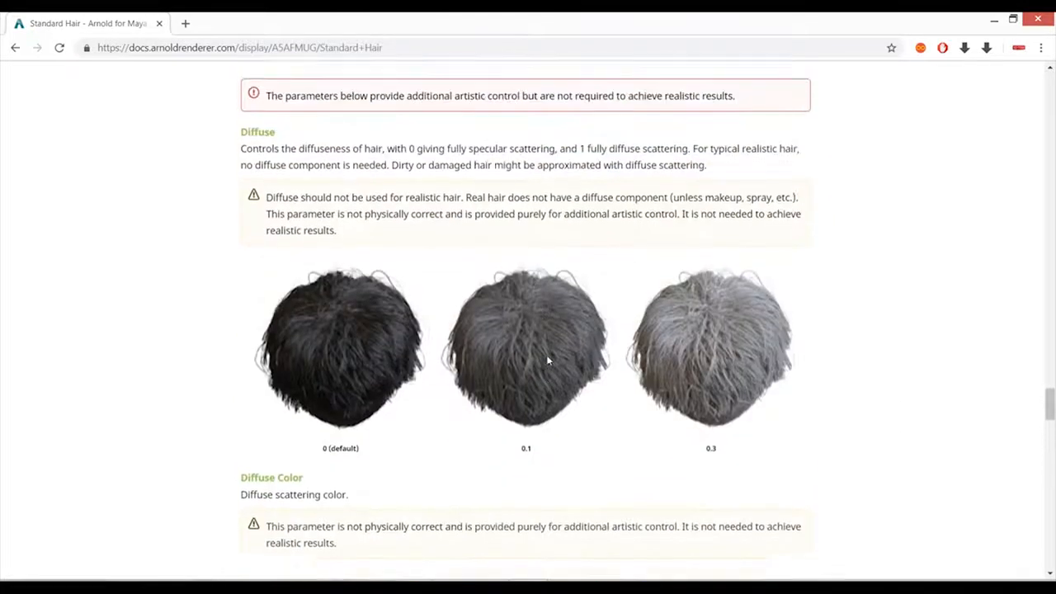
scroll(546, 361, "down", 2)
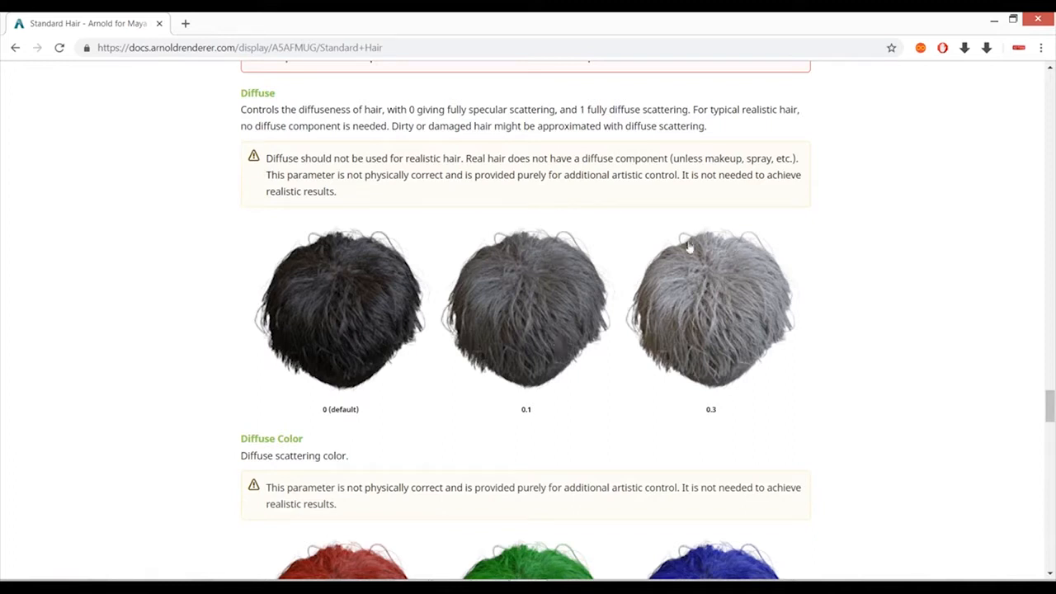
scroll(693, 322, "down", 3)
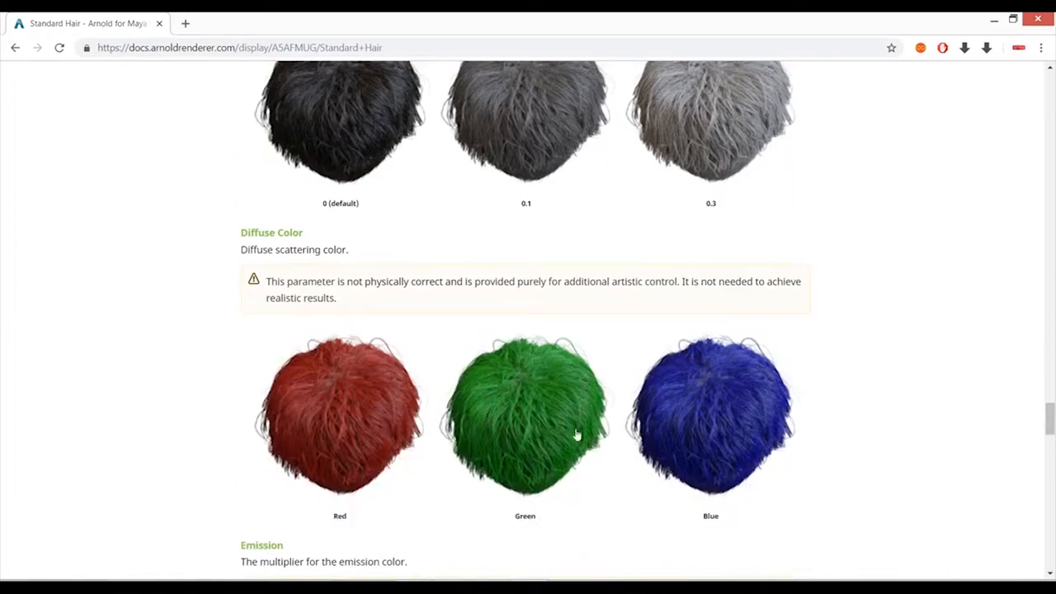
scroll(537, 407, "down", 1)
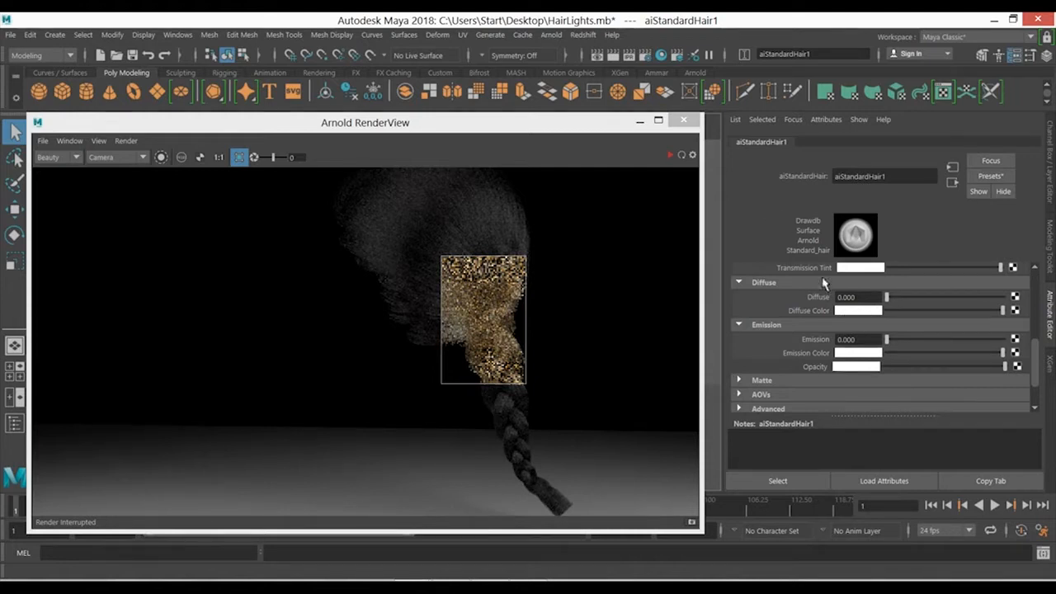
- Run the live render of the cropped braid region briefly and stop it
left_click(670, 155)
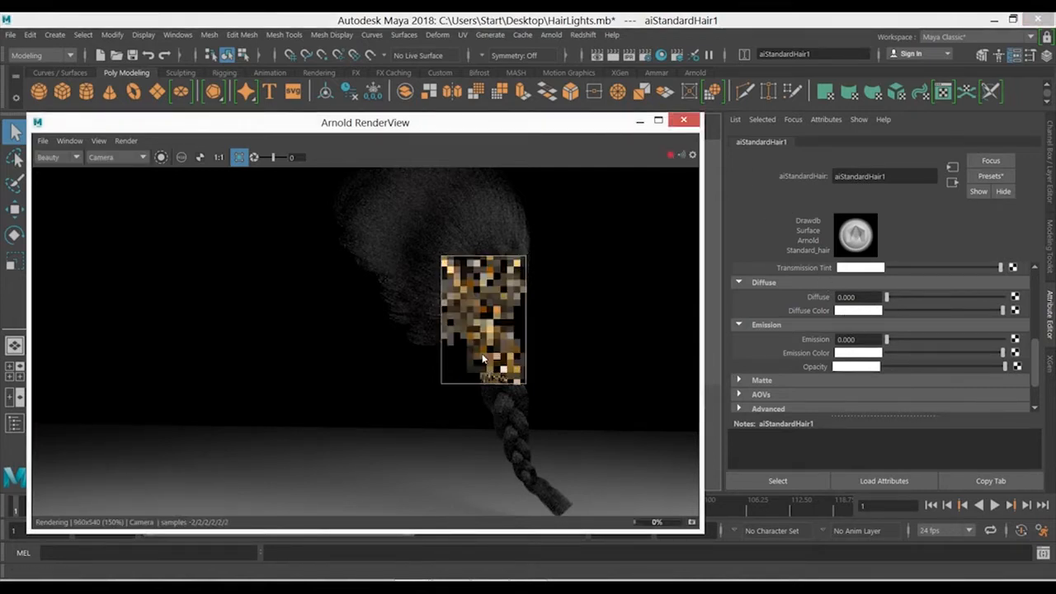
left_click(671, 156)
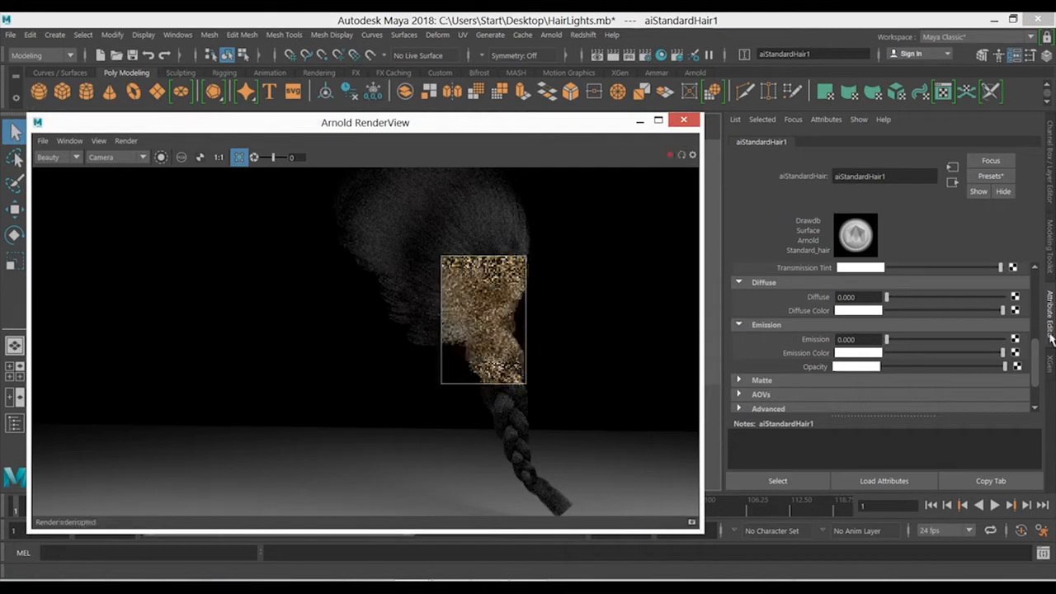
- Run the live render of the cropped braid region and test the shader's Diffuse weight at 0.232 and 1.000
scroll(914, 311, "up", 5)
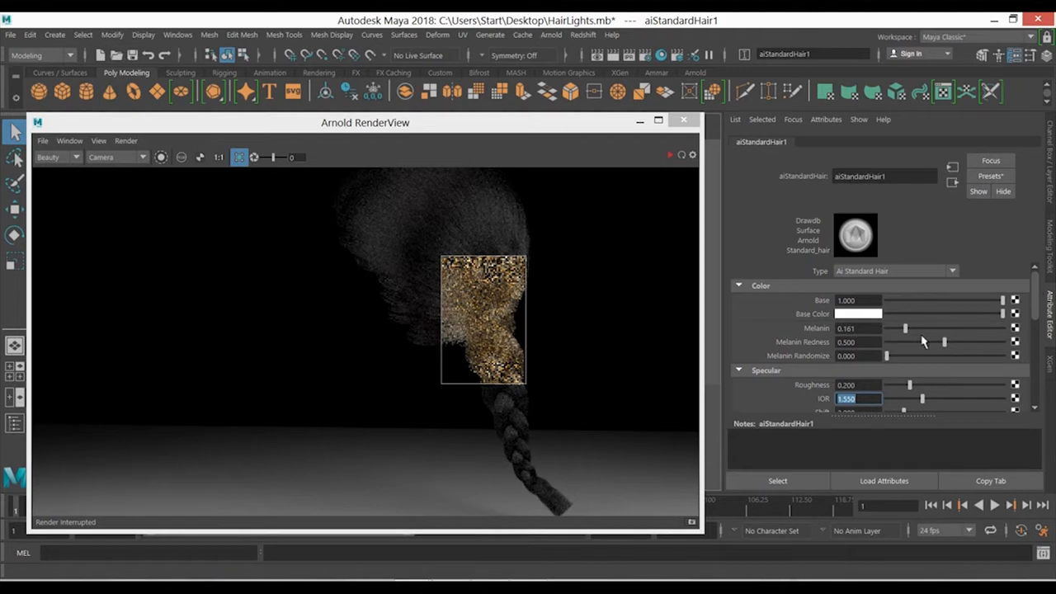
left_click_drag(1036, 306, 1042, 369)
left_click(670, 155)
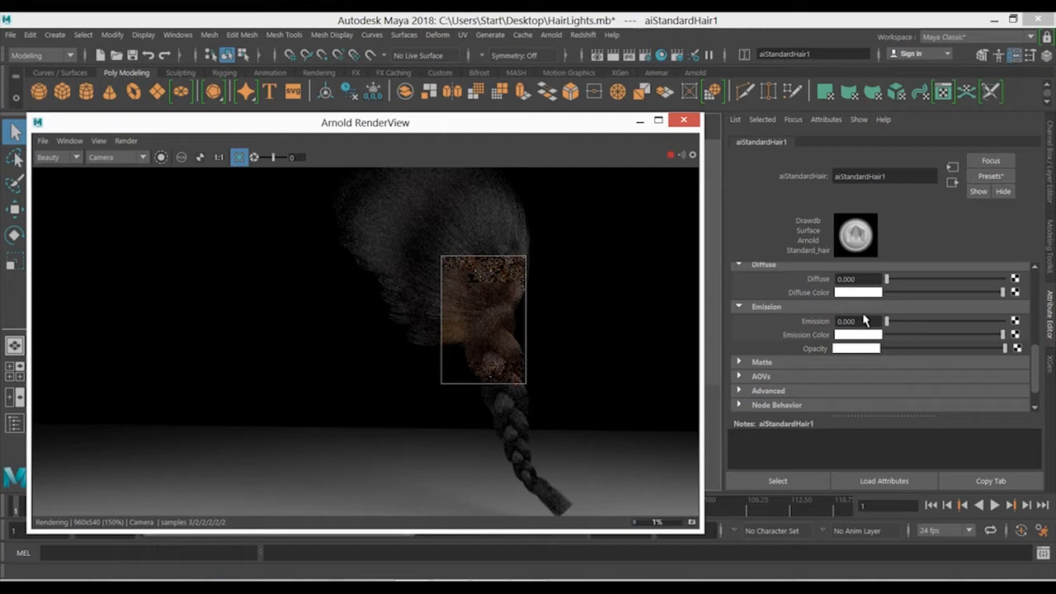
left_click_drag(886, 278, 912, 279)
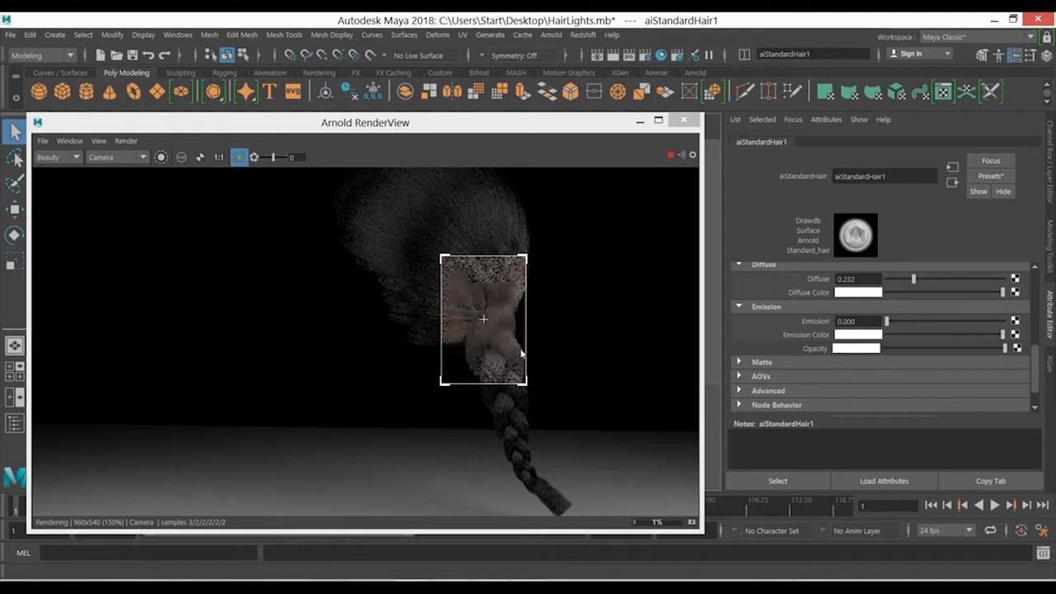
left_click(1005, 279)
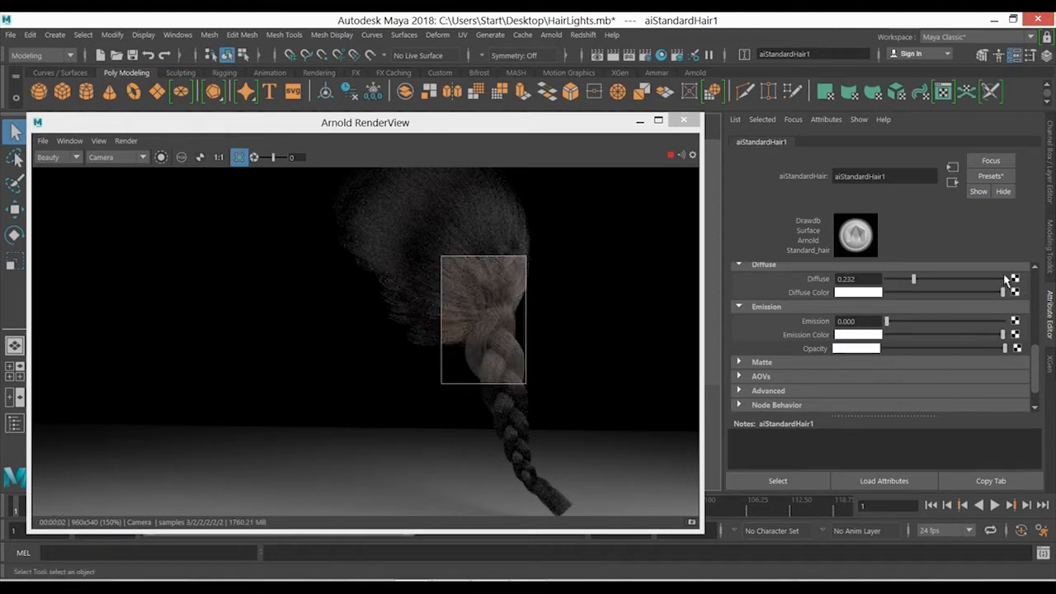
- Try a magenta Diffuse Color in the live render, then restore it to white and reset Diffuse to 0
left_click(850, 292)
left_click(867, 269)
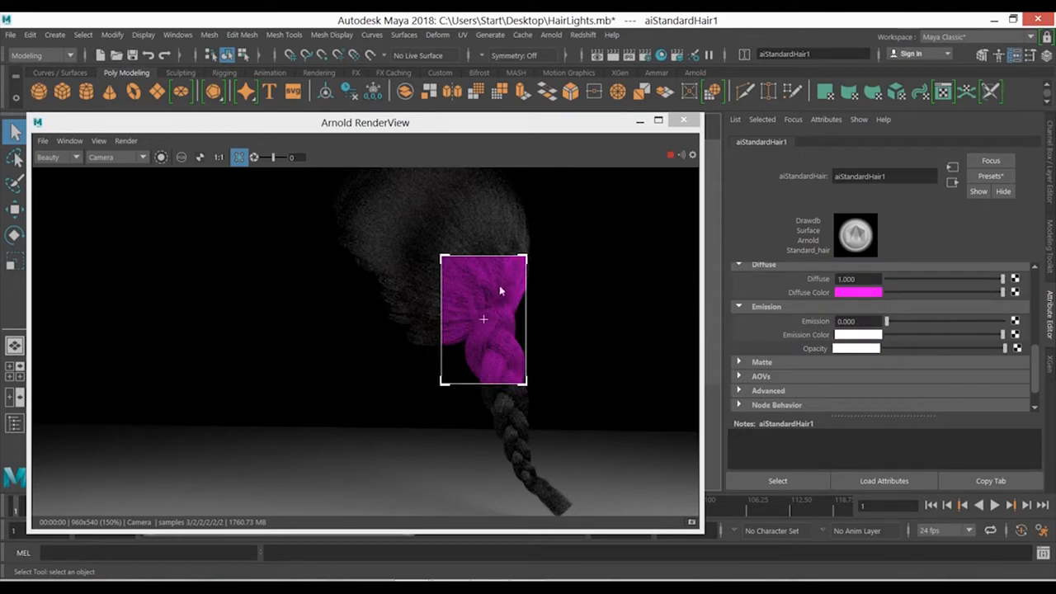
left_click(873, 292)
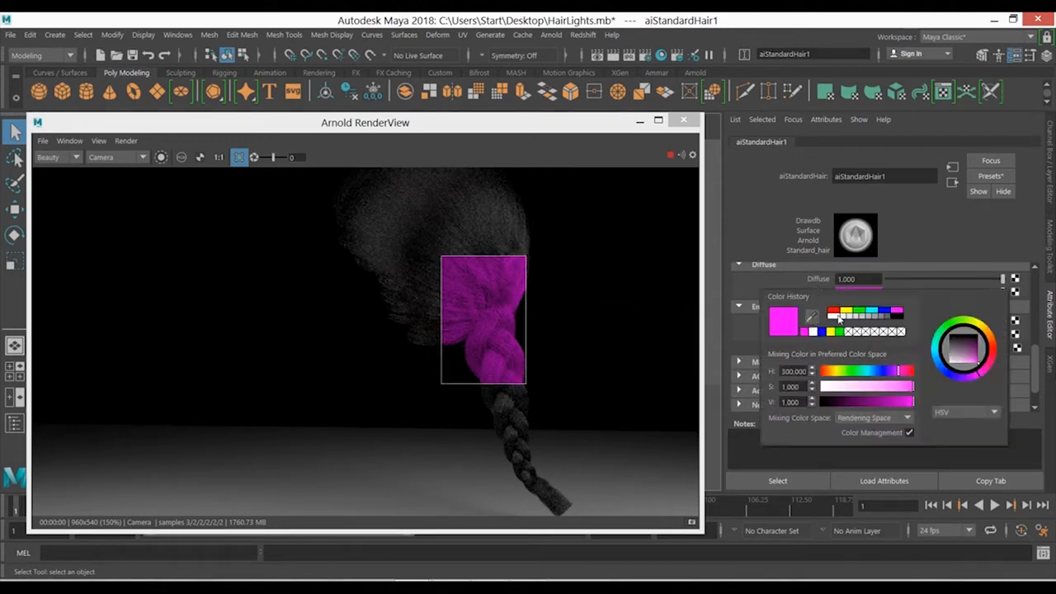
left_click(813, 331)
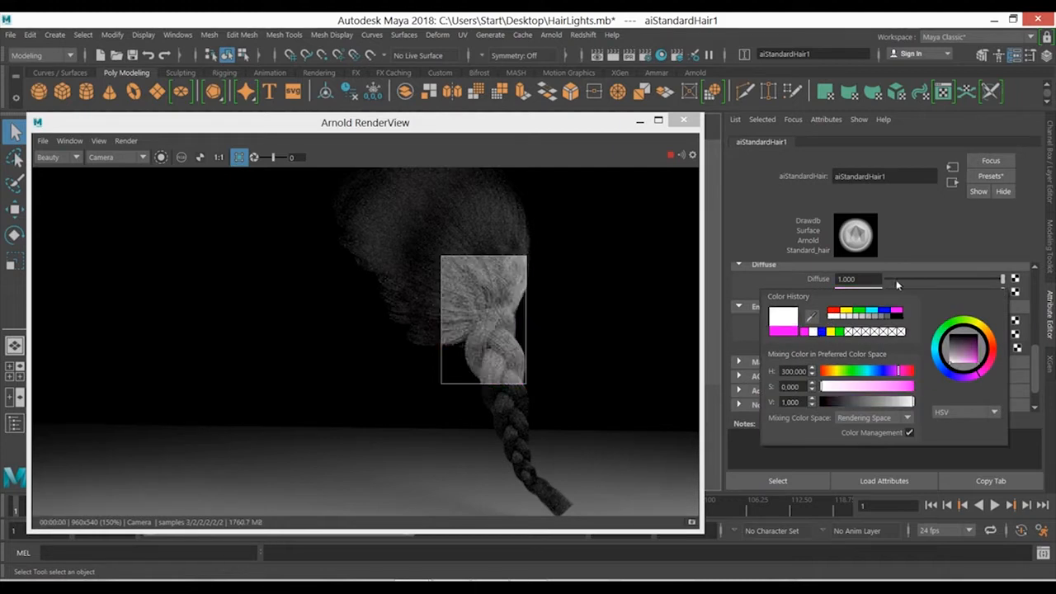
left_click_drag(895, 280, 879, 279)
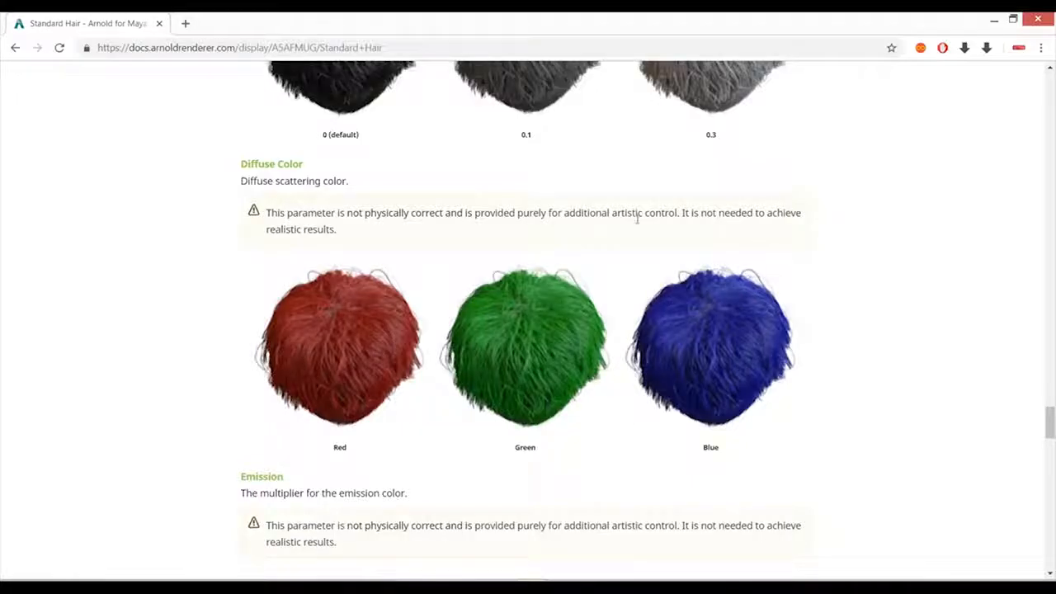
- Read the Emission section of the Standard Hair documentation, then restart the live render in Maya with the shader's Emission attributes shown
scroll(537, 317, "down", 3)
scroll(546, 299, "down", 1)
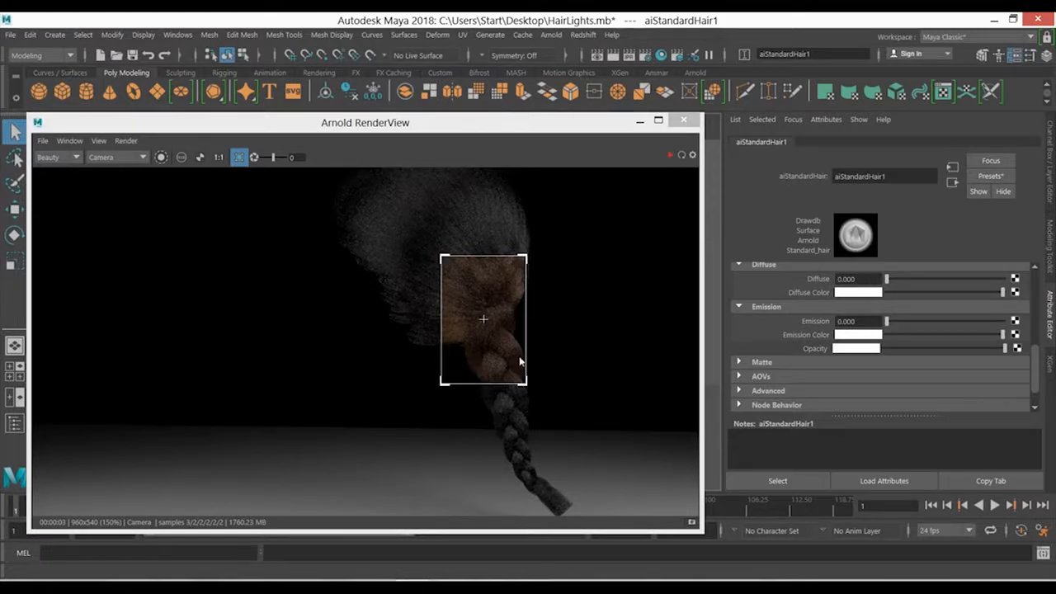
left_click(670, 154)
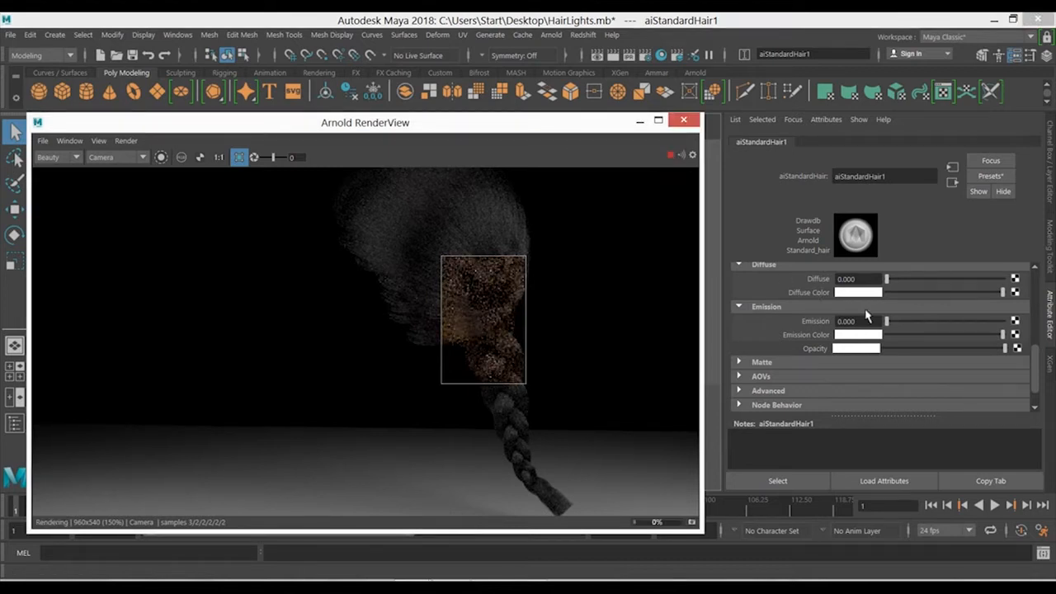
left_click(790, 307)
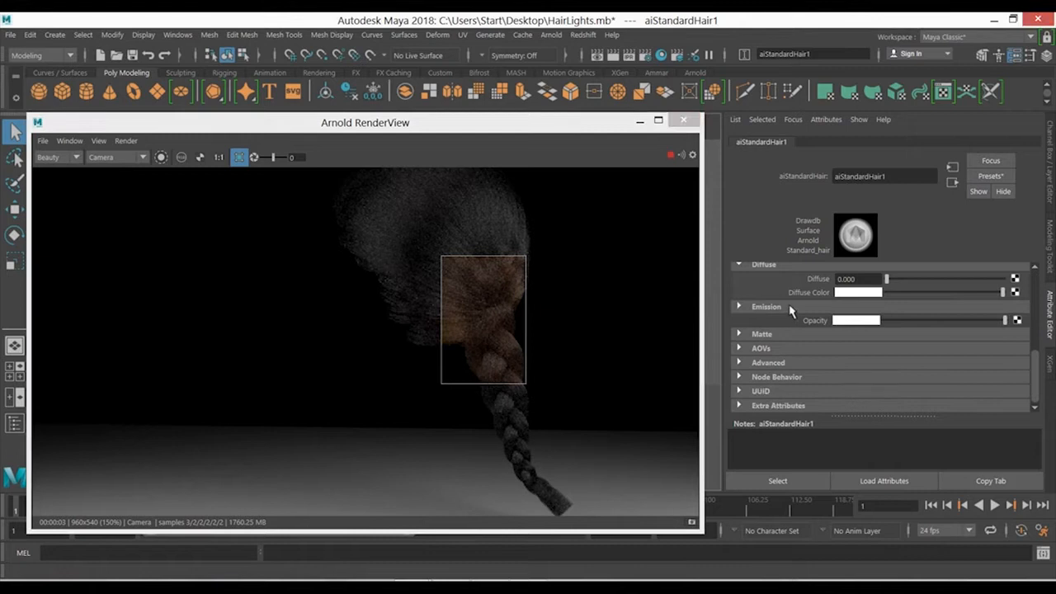
left_click(778, 308)
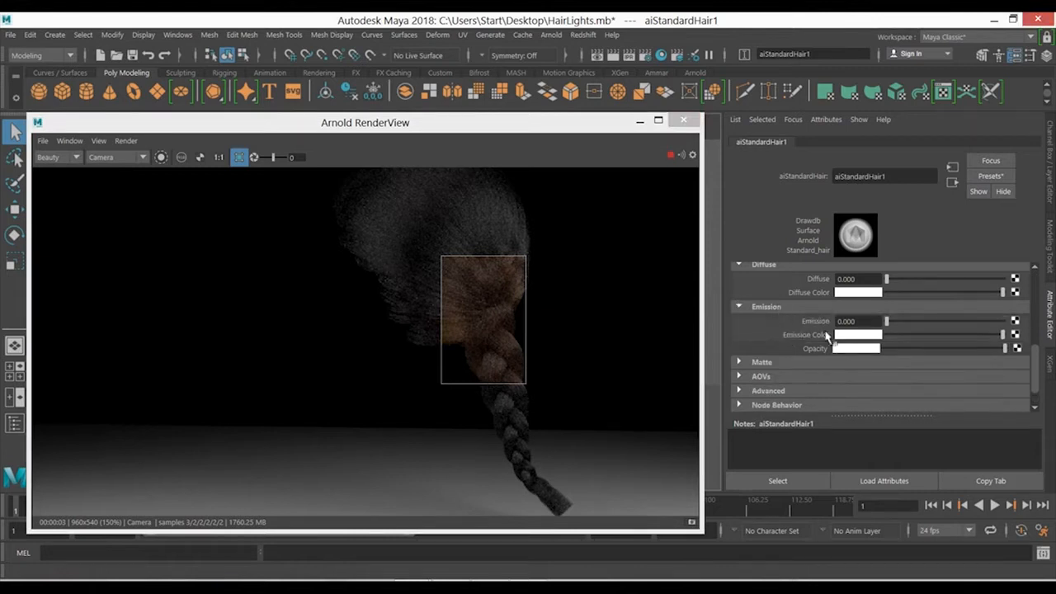
- Test Emission at 0.118 and 1.000 in the live render and reset it to 0
left_click(900, 322)
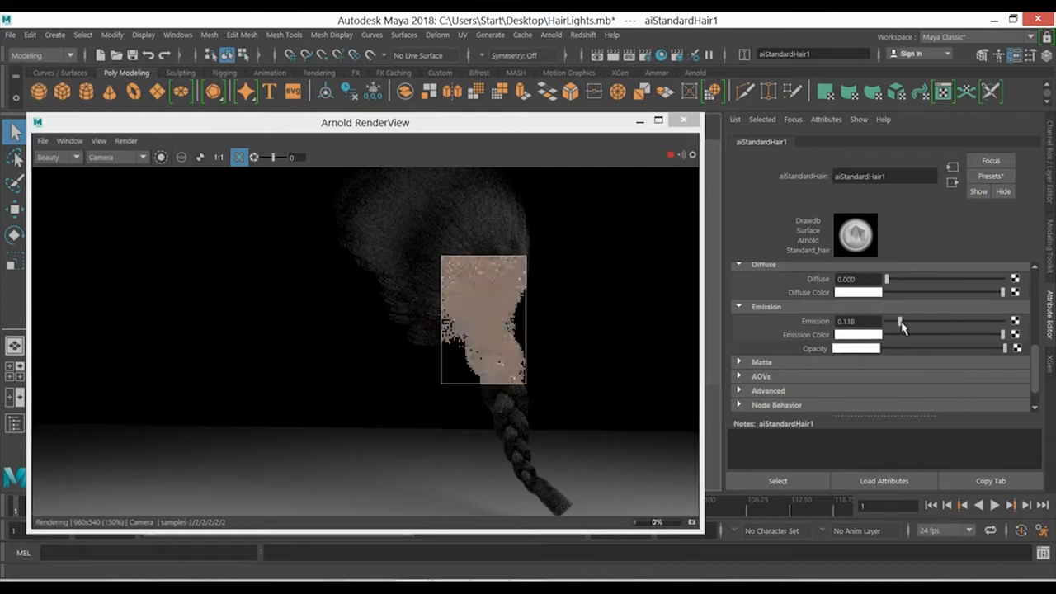
left_click_drag(899, 323, 1002, 323)
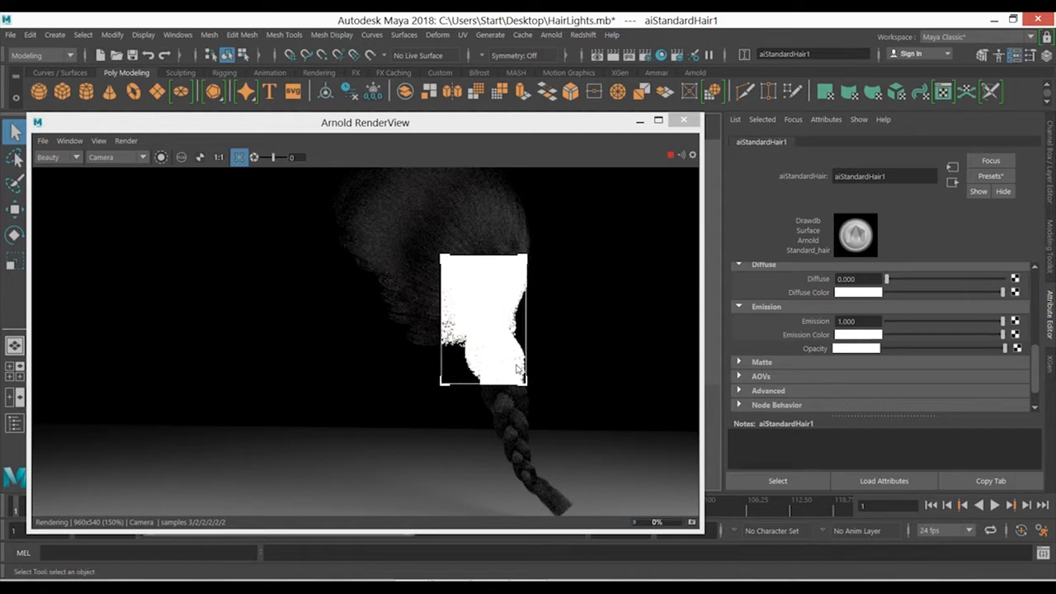
double_click(850, 321)
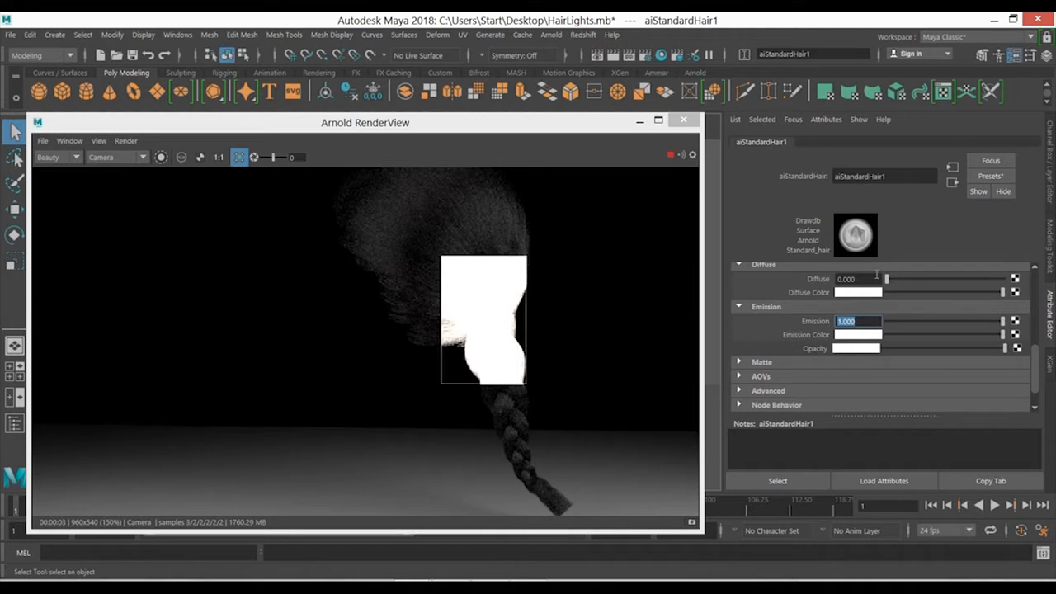
type("0")
key("Return")
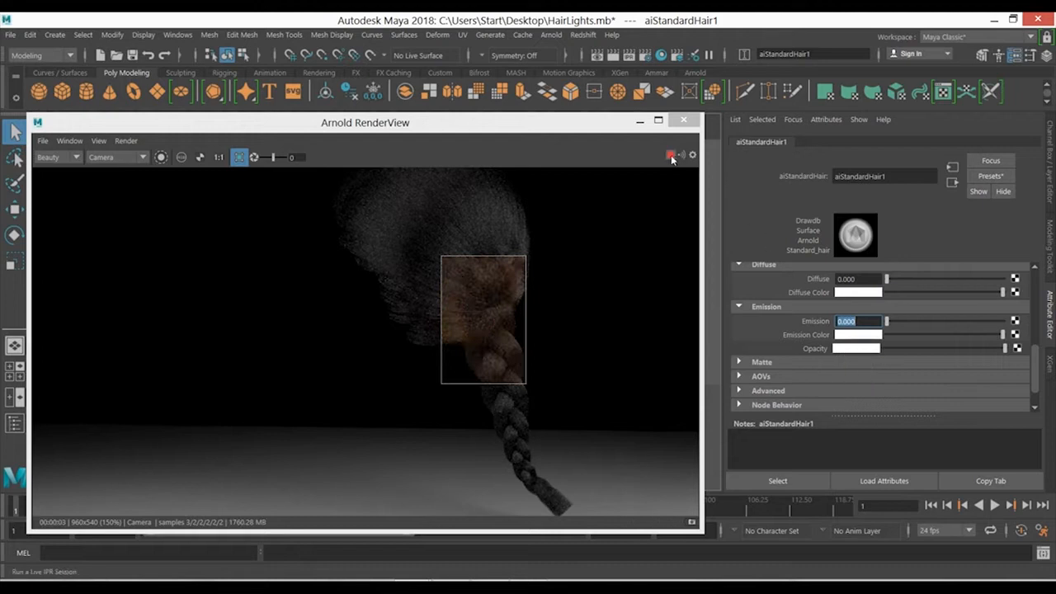
- Minimize the render view, select the braided hair, check the hair system's Arnold Opaque option and return to the aiStandardHair1 attributes
left_click(683, 120)
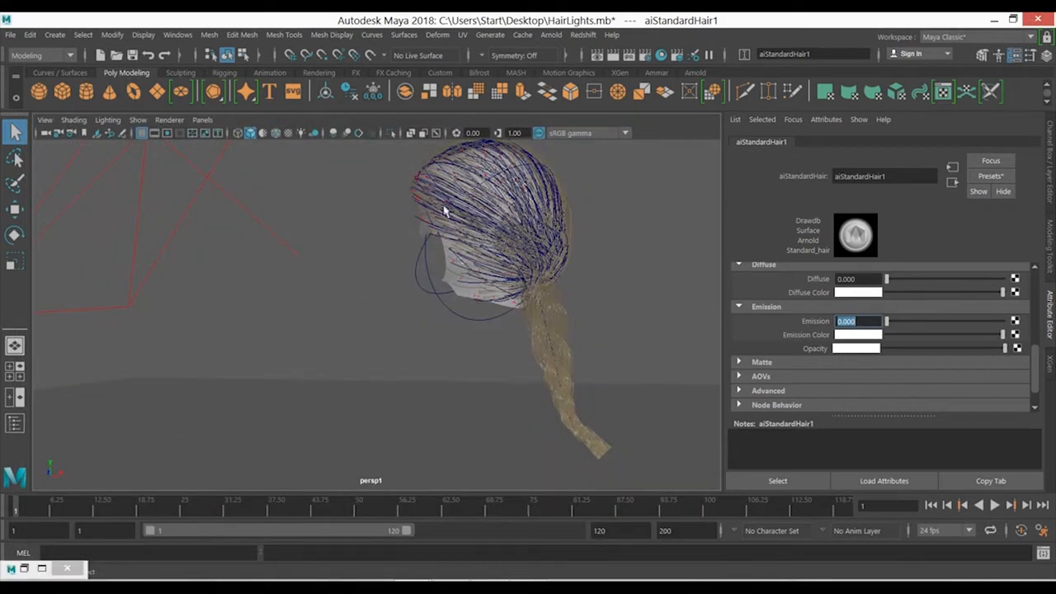
left_click(528, 193)
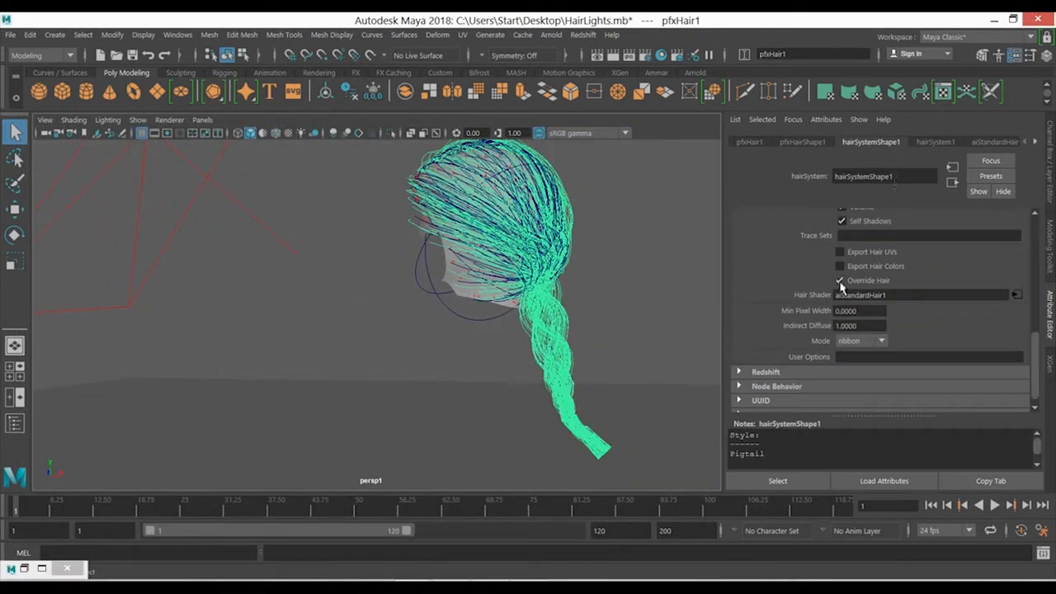
scroll(864, 287, "up", 5)
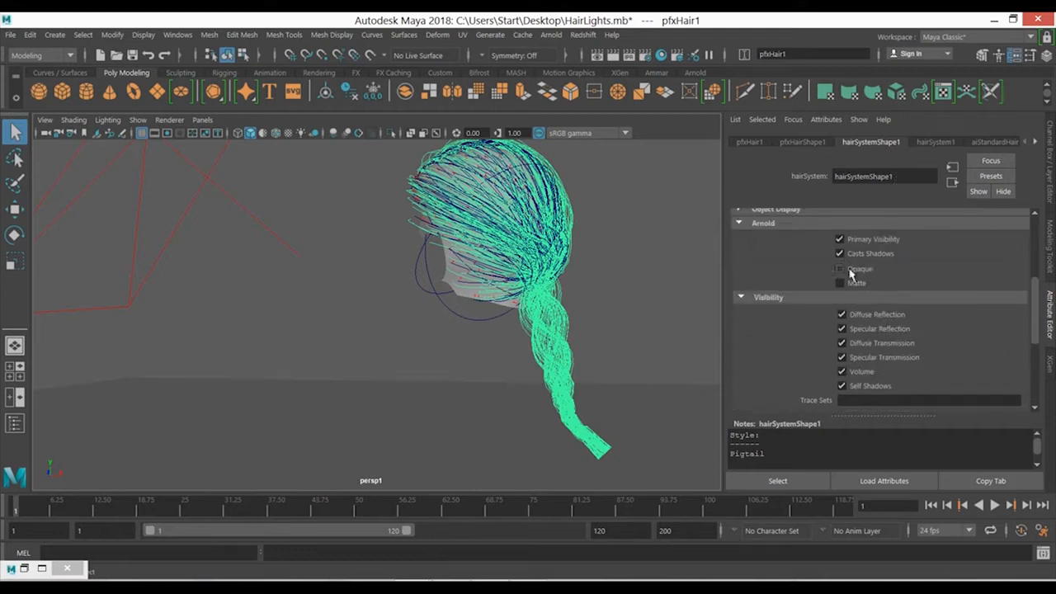
left_click(988, 142)
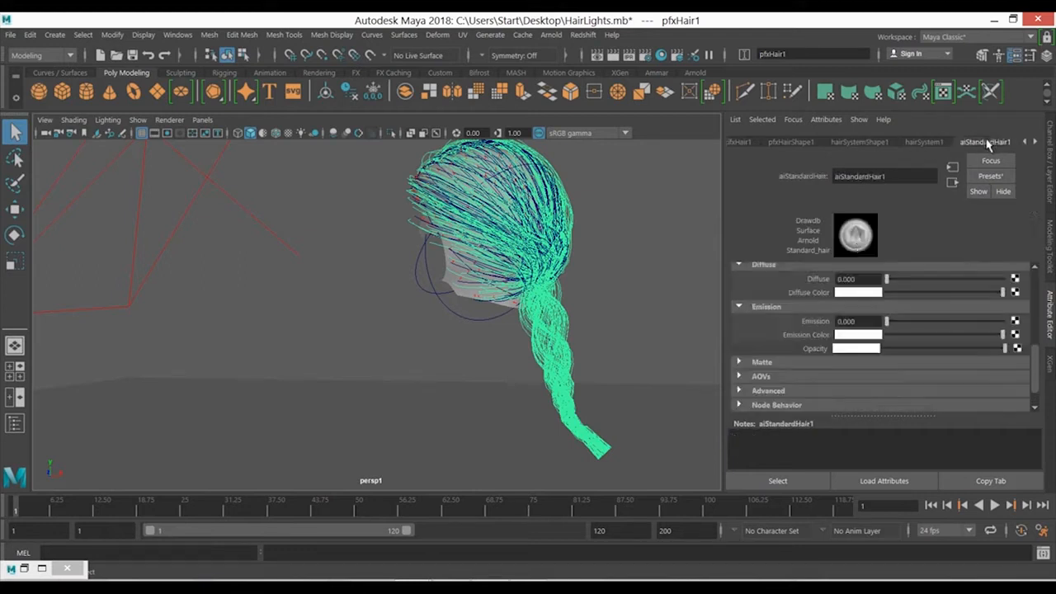
- Restore the render view, move the crop region to the lower braid and its tip, and start the live render
left_click(43, 569)
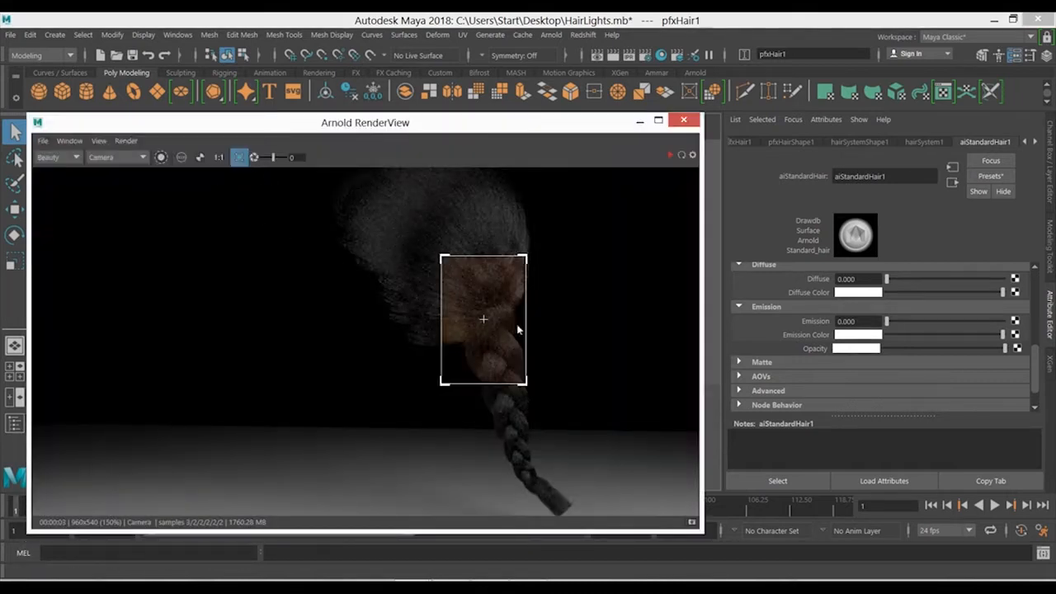
scroll(525, 346, "down", 2)
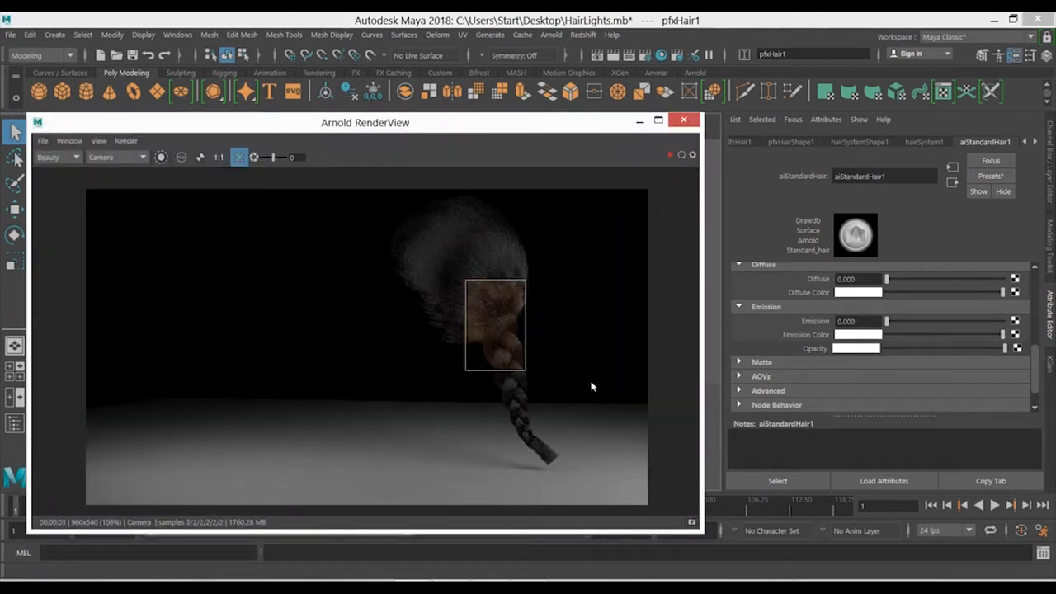
left_click_drag(571, 357, 474, 476)
left_click(670, 154)
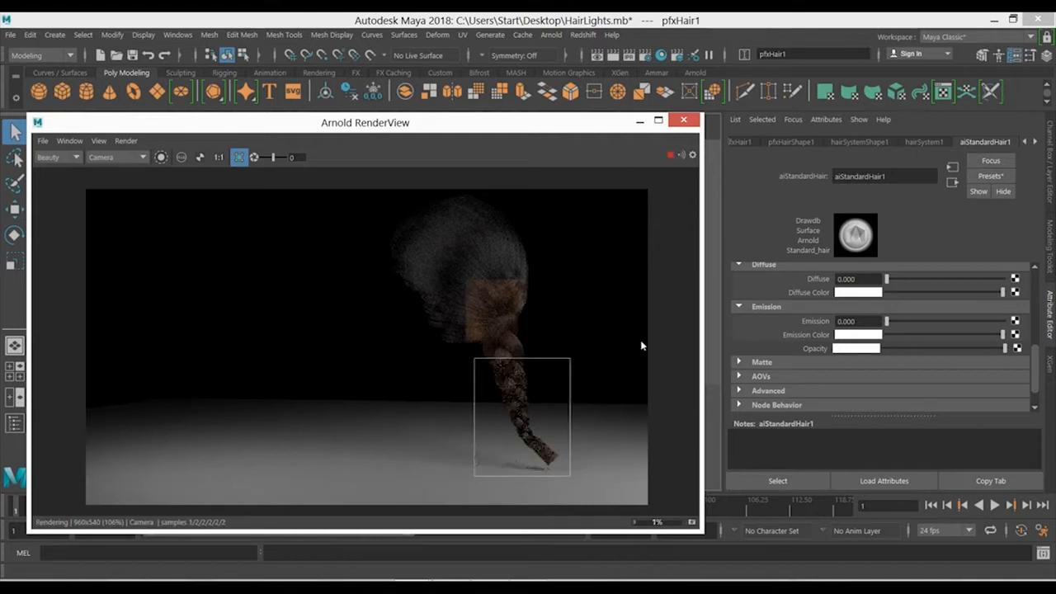
scroll(541, 427, "up", 2)
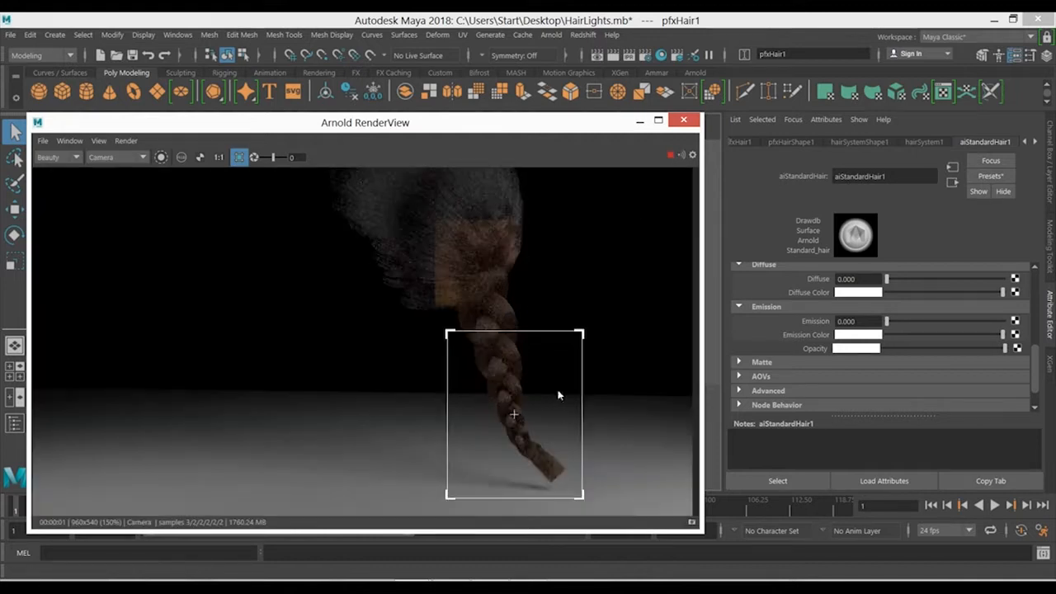
- Test grey and fully black Opacity in the live render, restore it to white and stop the render
left_click(912, 348)
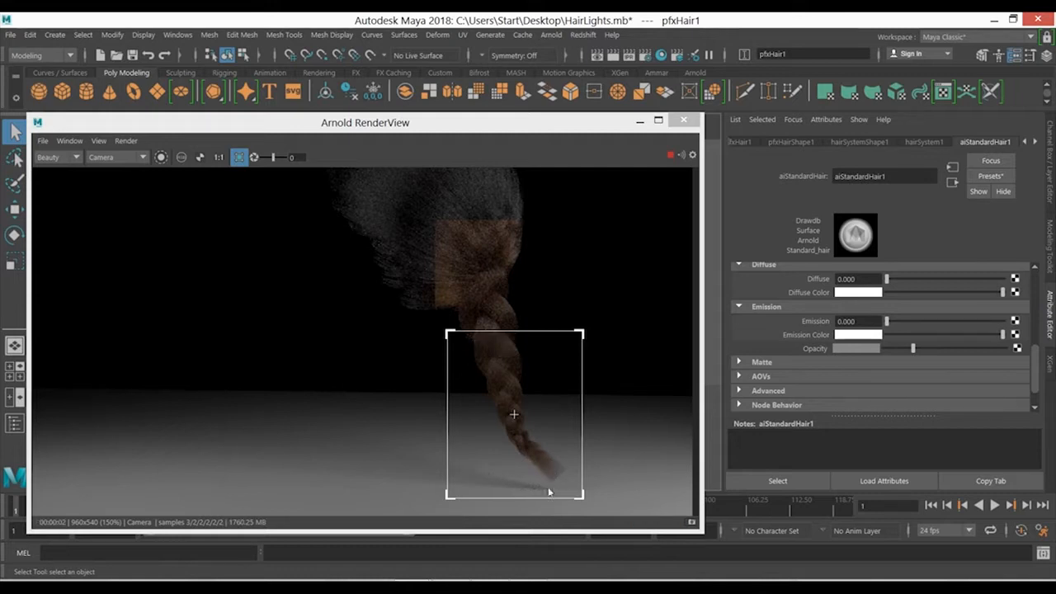
left_click_drag(912, 348, 889, 349)
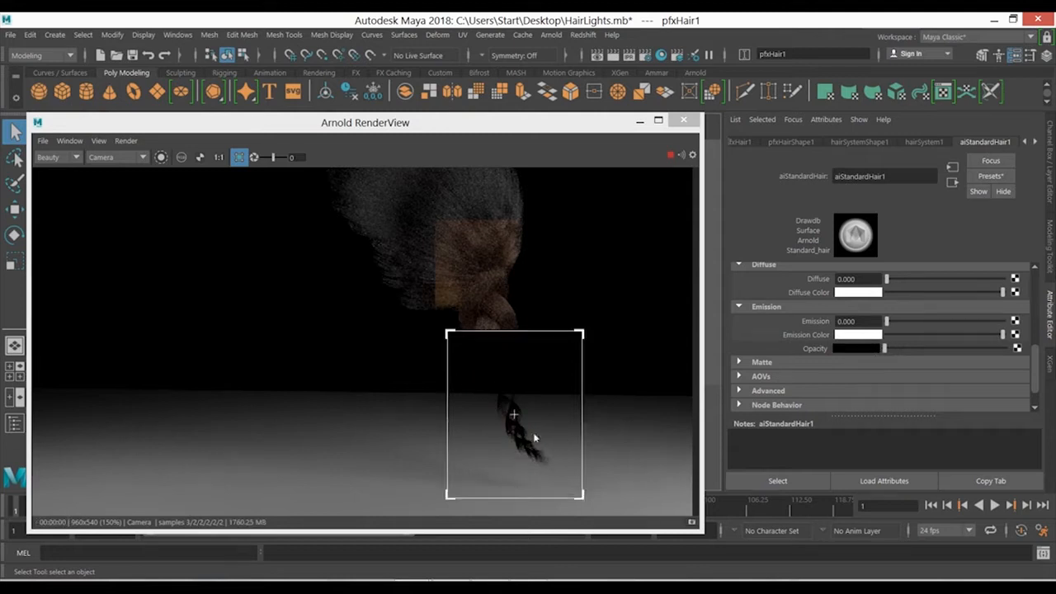
left_click_drag(973, 350, 1028, 353)
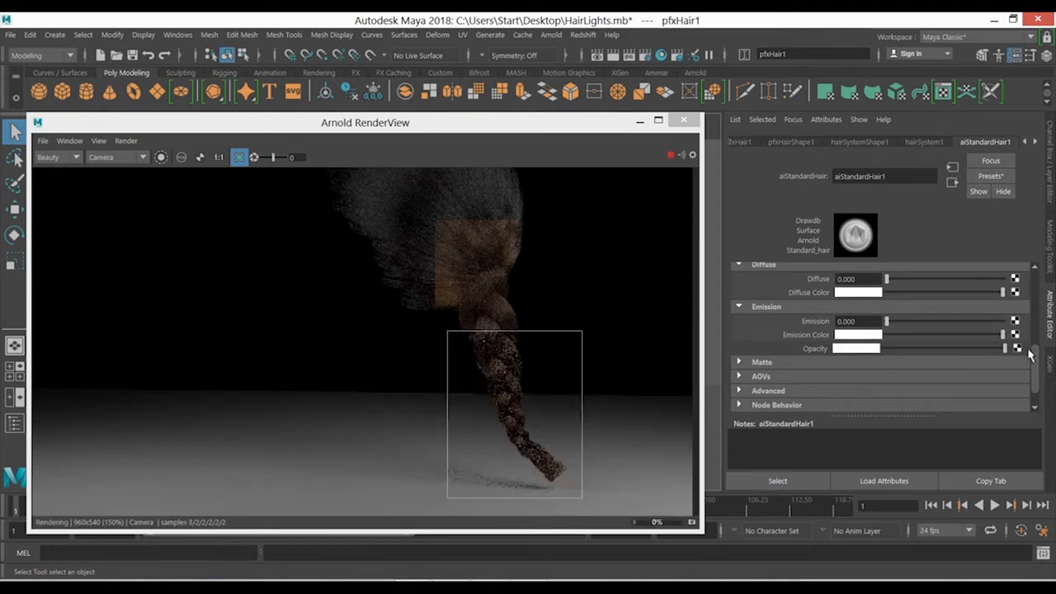
left_click(669, 154)
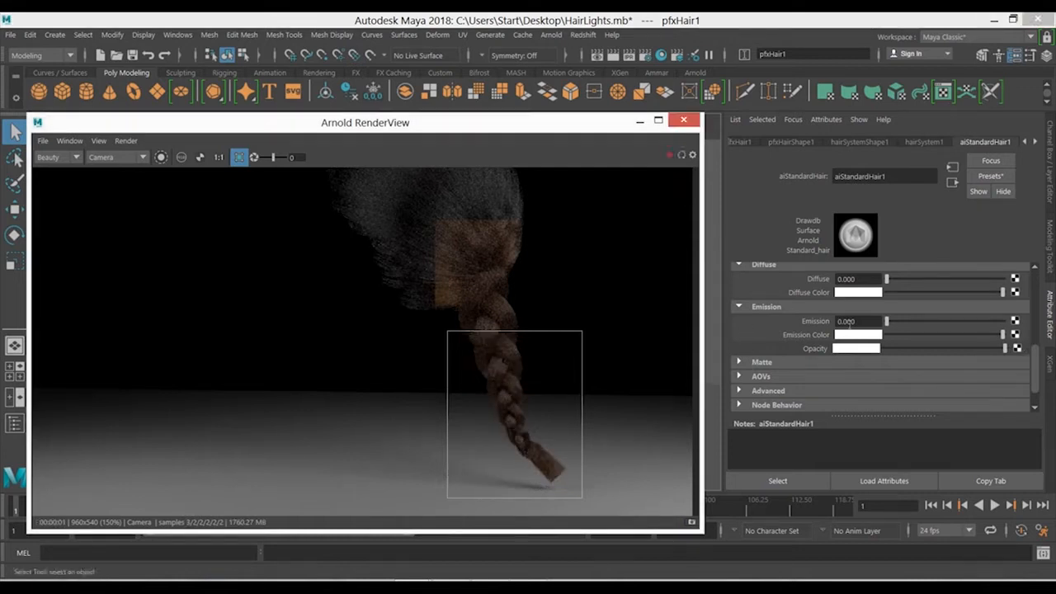
- Look through the Matte and AOVs attributes of aiStandardHair1, collapse both sections and leave the Advanced attributes expanded
left_click(821, 360)
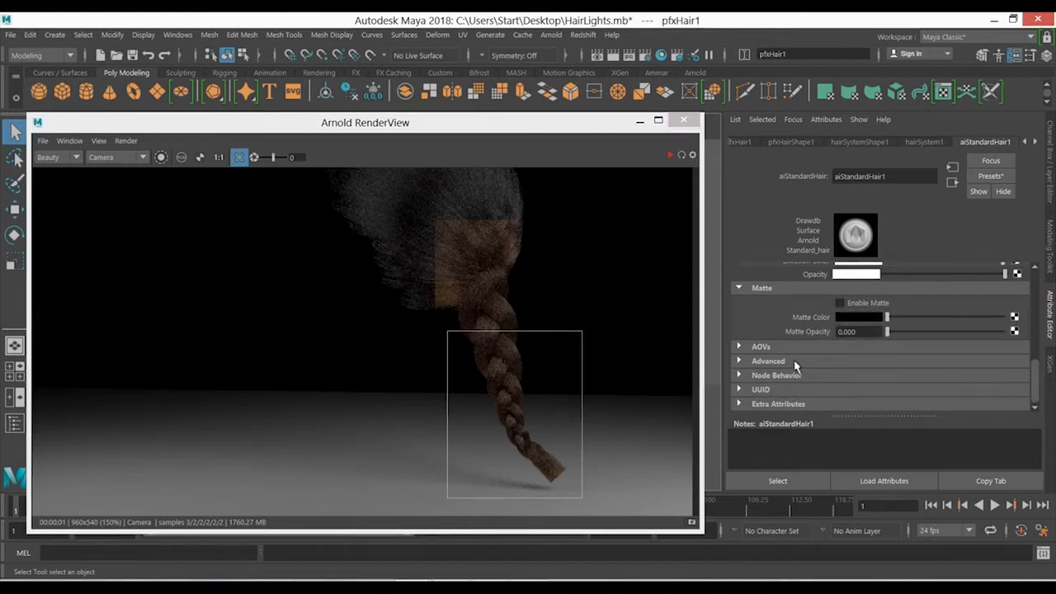
left_click(794, 363)
left_click(792, 347)
left_click(792, 347)
left_click(792, 347)
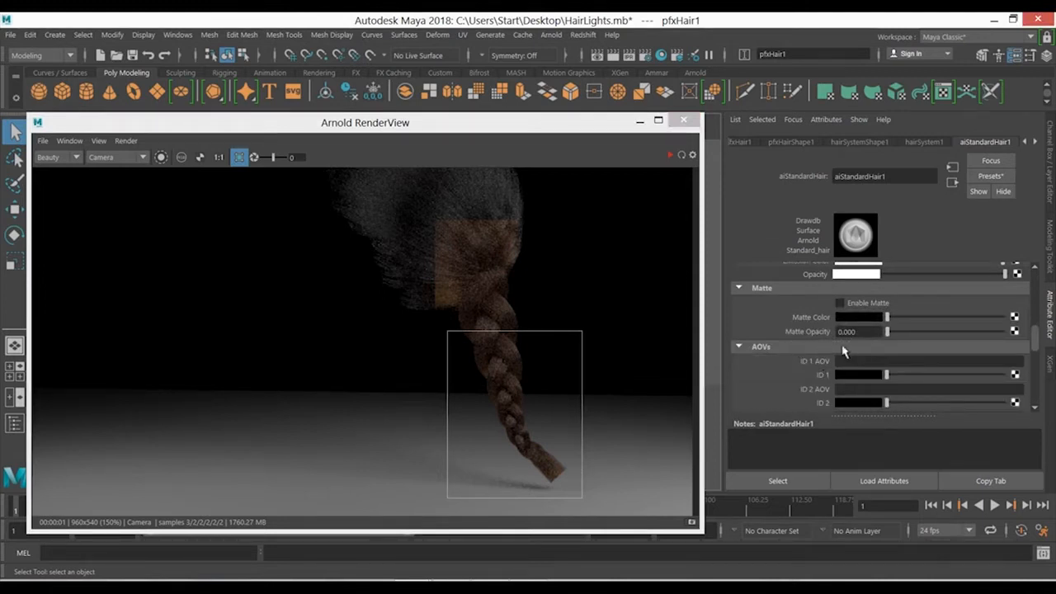
left_click(841, 347)
left_click(804, 287)
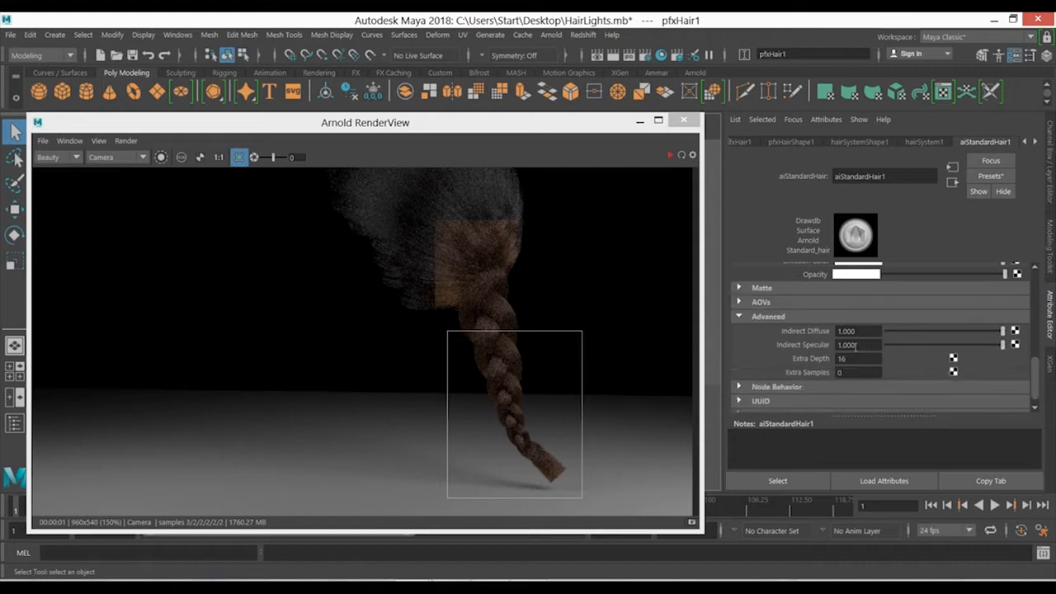
- Switch to the browser and read the AOVs, Indirect Diffuse and Indirect Specular sections of the Standard Hair documentation
key("alt+Tab")
scroll(520, 283, "down", 12)
scroll(450, 294, "down", 1)
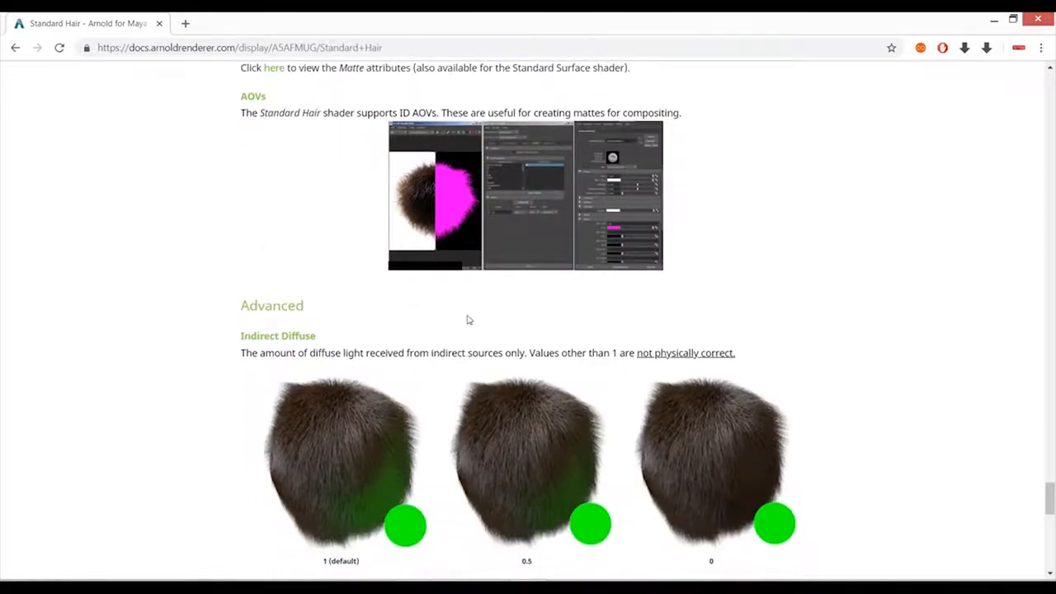
scroll(469, 323, "down", 3)
scroll(520, 364, "down", 2)
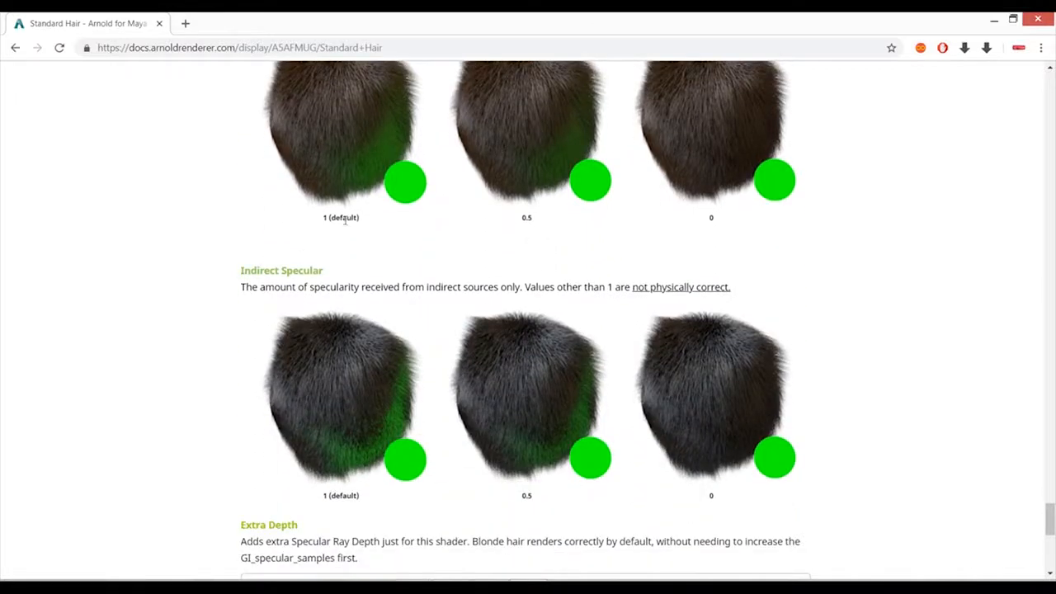
- Switch to Maya, examine the sampling and ray depth values in the Arnold render settings, and close the window
key("alt+Tab")
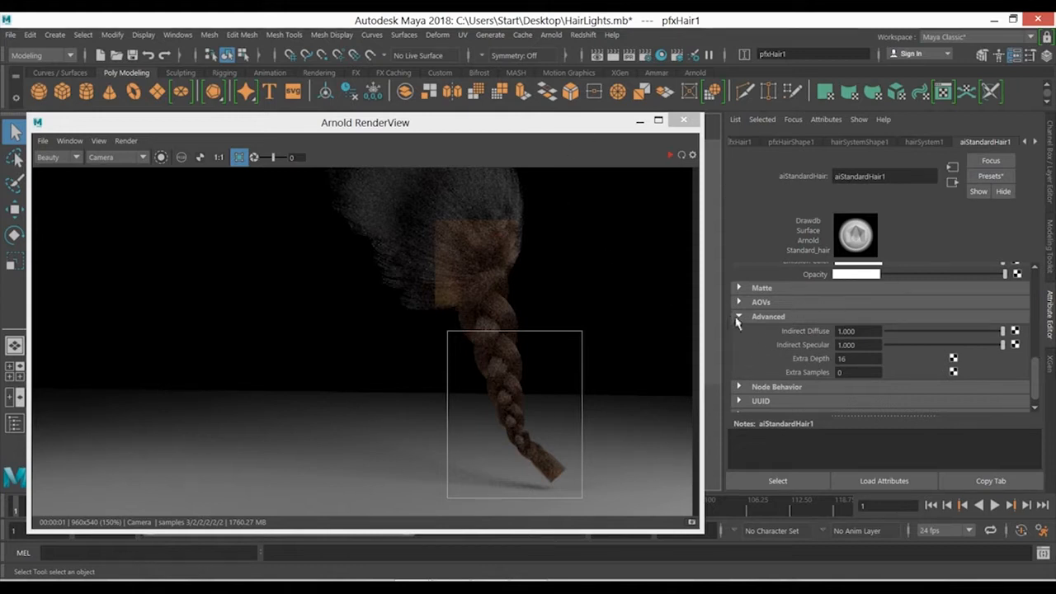
left_click(645, 55)
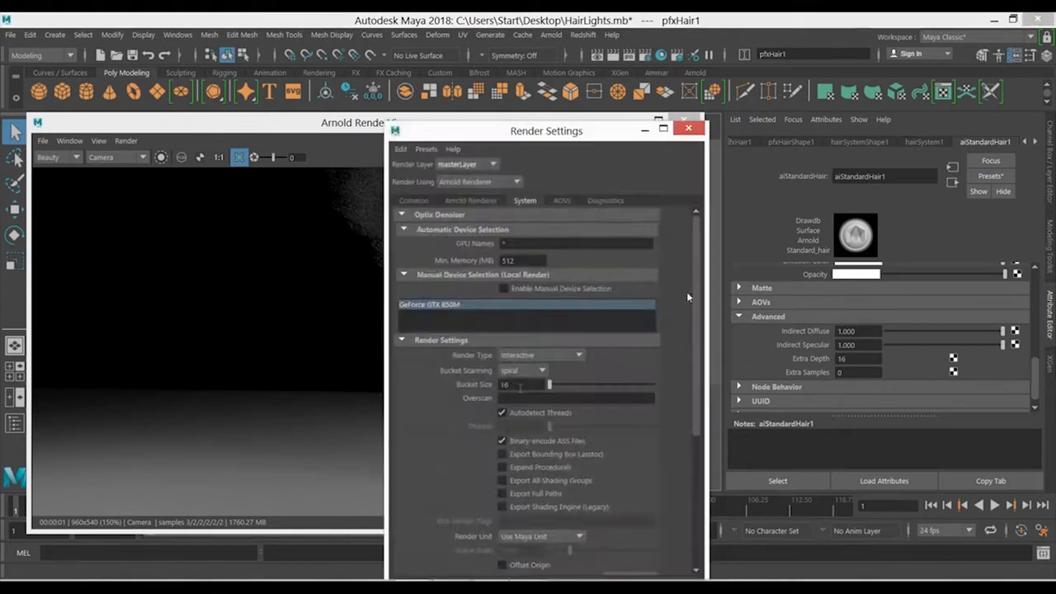
left_click(467, 201)
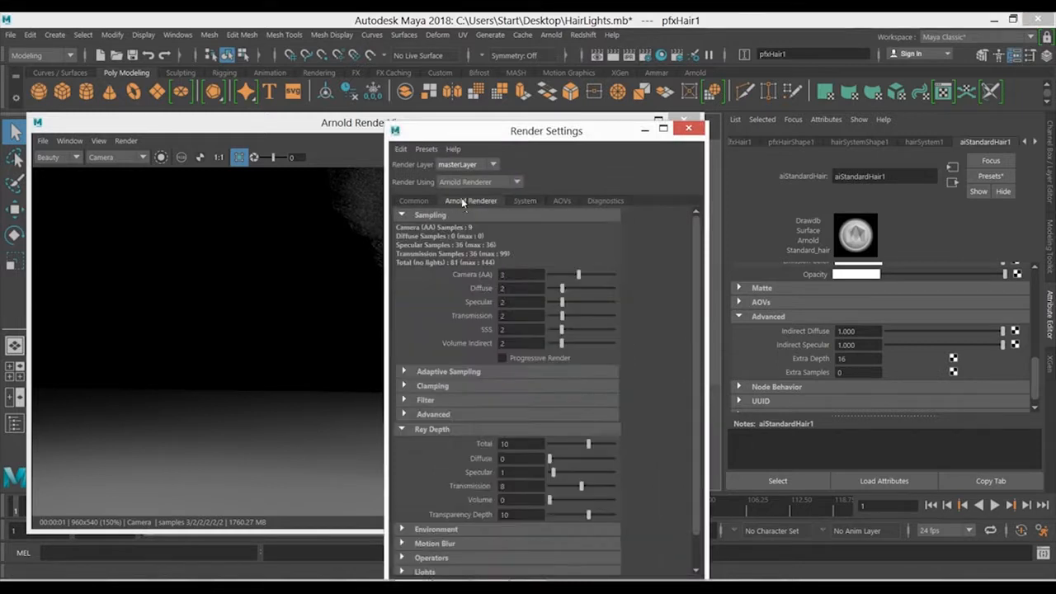
left_click(687, 128)
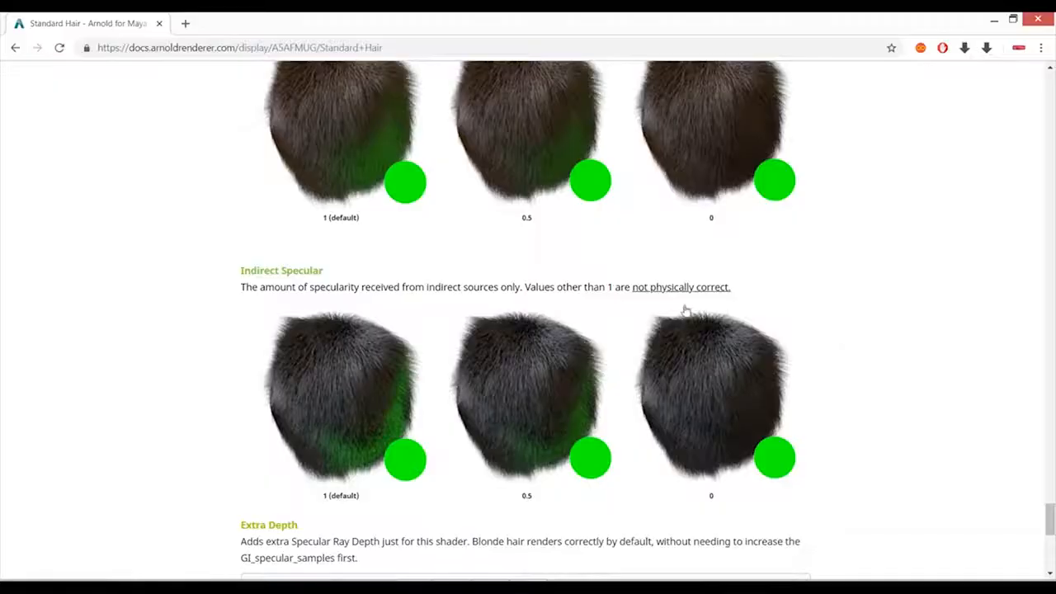
- Switch to the browser and read the Indirect Diffuse, Indirect Specular, Extra Depth and Extra Samples sections of the Standard Hair documentation
scroll(528, 272, "up", 3)
scroll(338, 264, "up", 1)
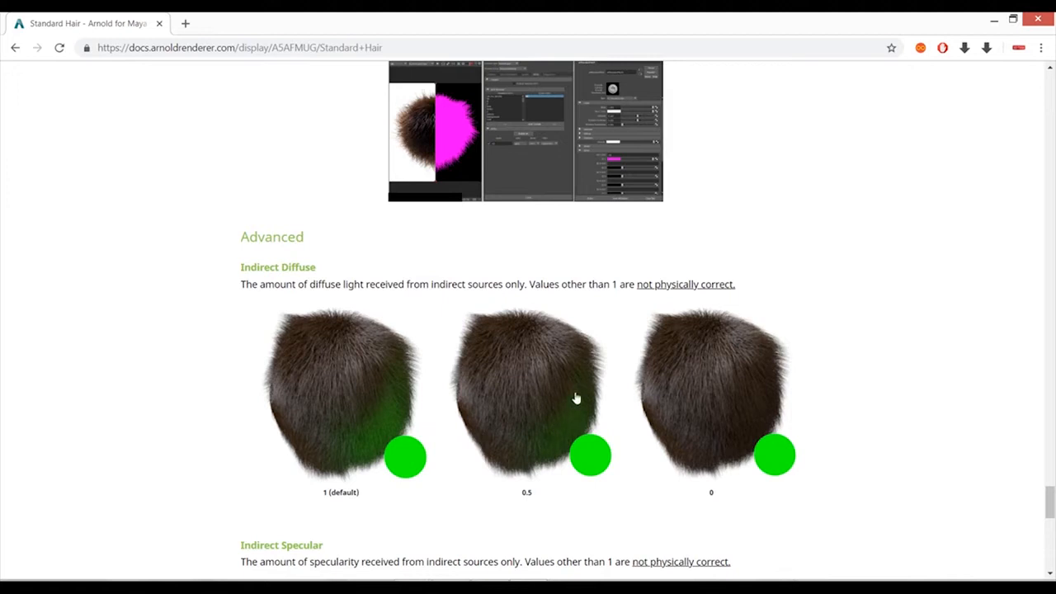
scroll(742, 404, "down", 4)
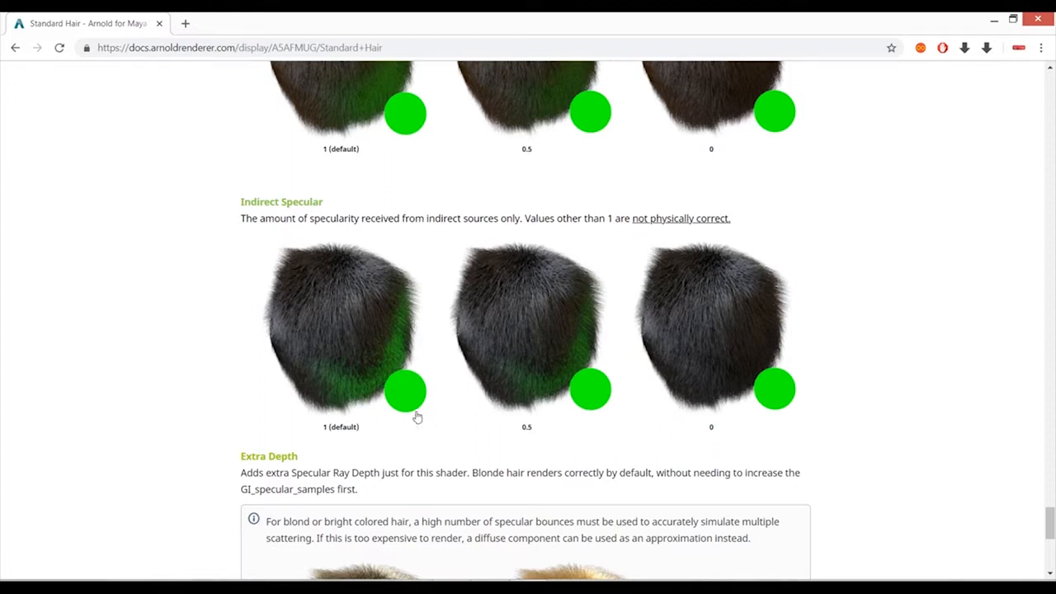
scroll(417, 419, "up", 3)
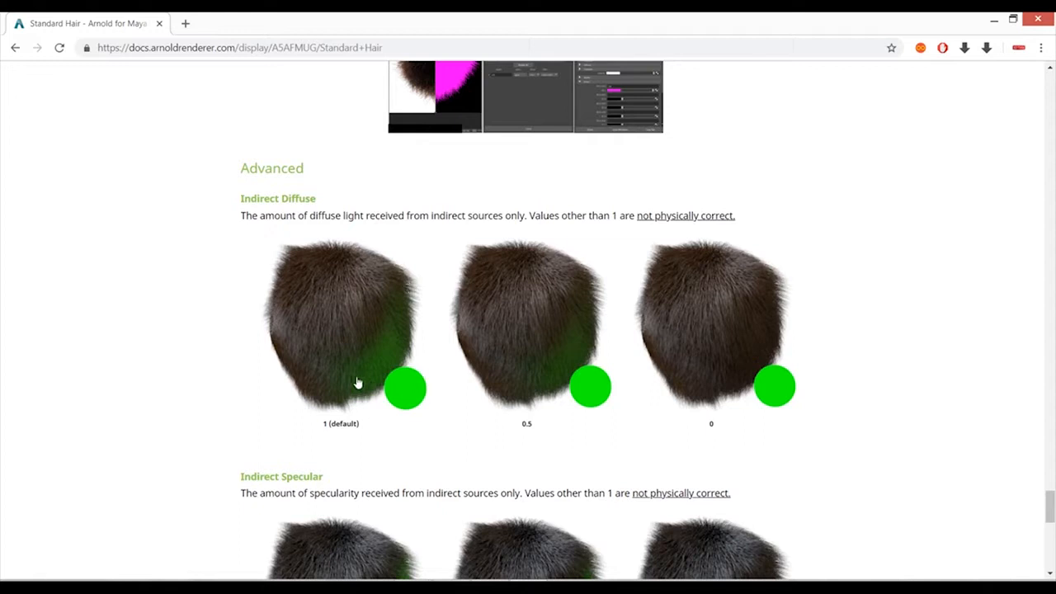
scroll(390, 351, "down", 4)
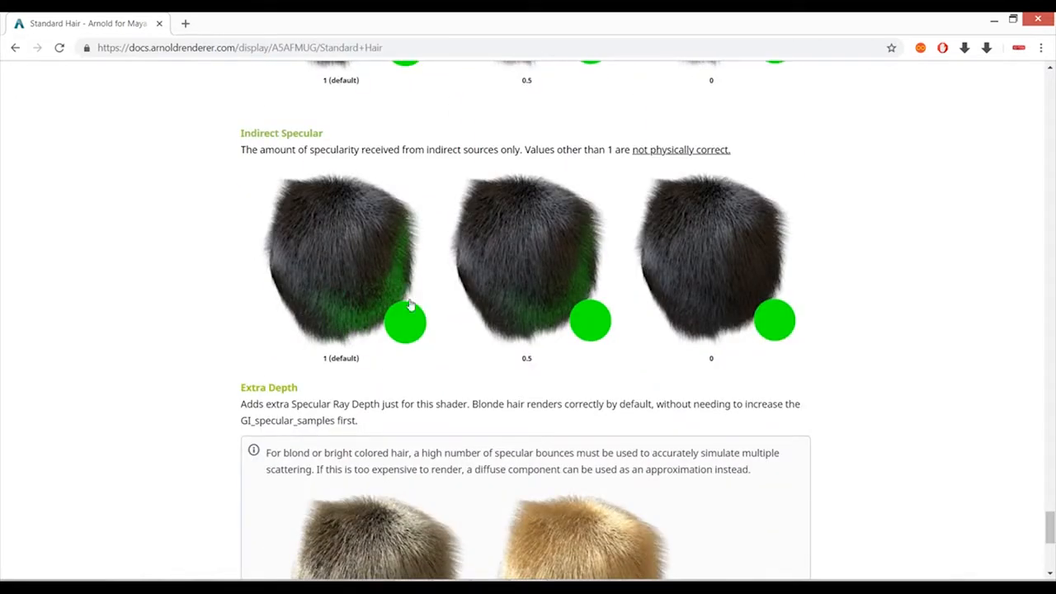
scroll(698, 302, "down", 3)
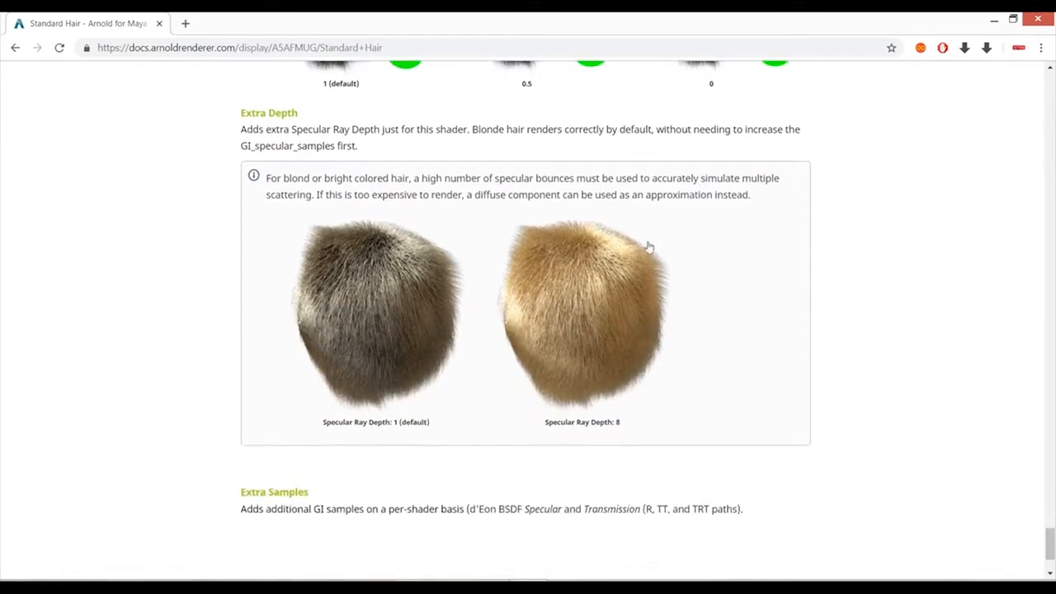
- Switch back to Maya, redraw the crop region around the upper part of the braid and start the live render
key("alt+Tab")
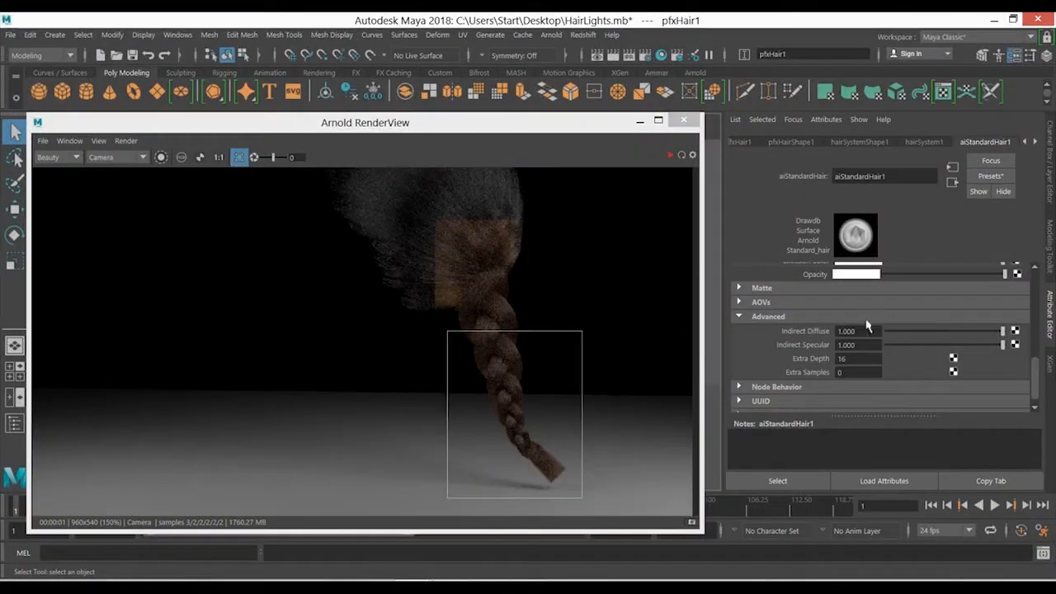
left_click(856, 359)
key("Tab")
left_click_drag(545, 297, 460, 377)
left_click(669, 155)
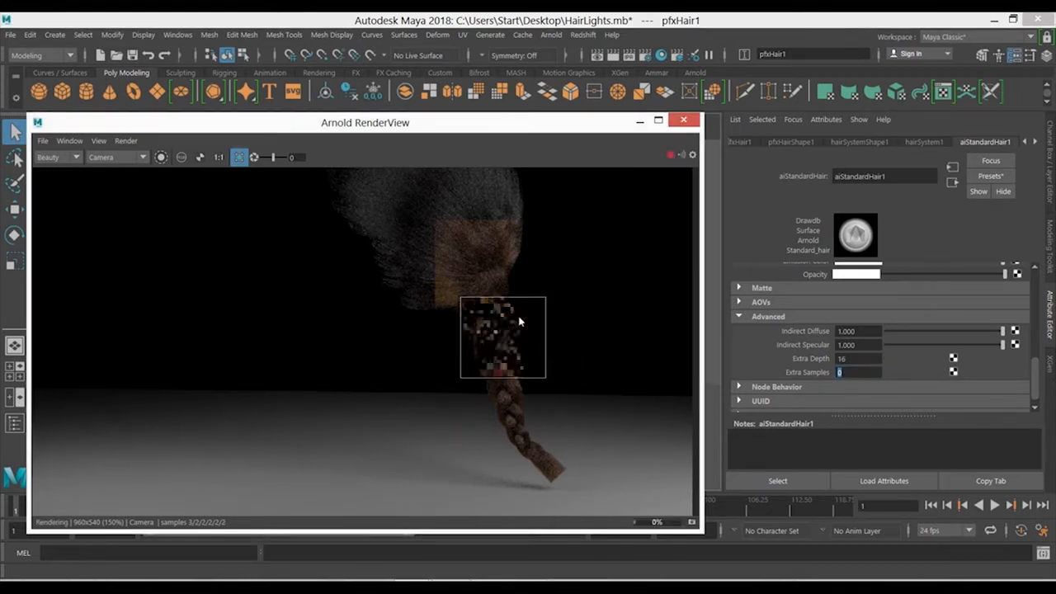
- Set Extra Samples of aiStandardHair1 to 3 and stop the live render
left_click(858, 373)
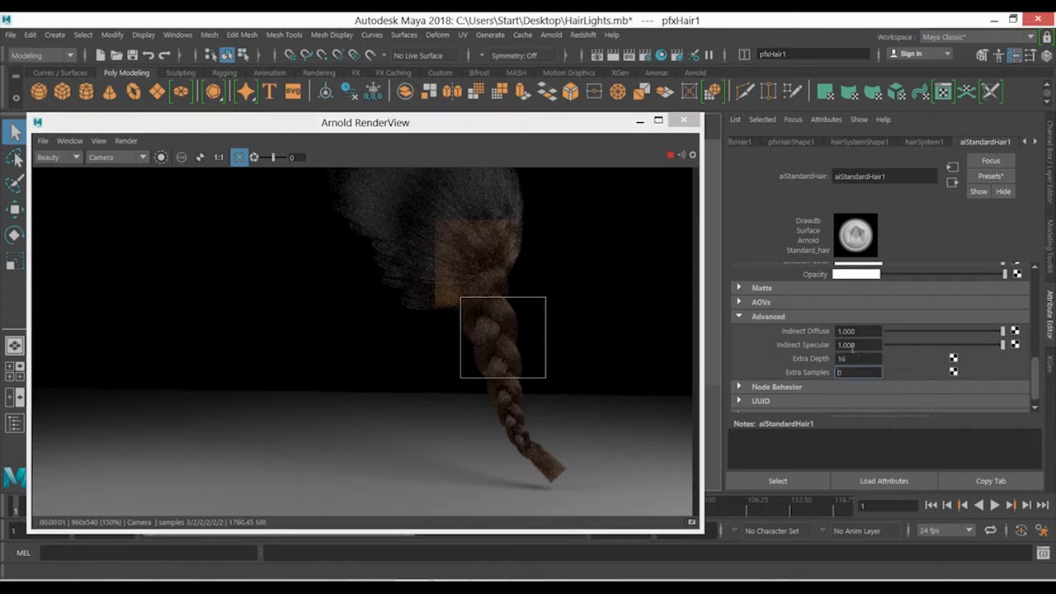
type("3")
key("Return")
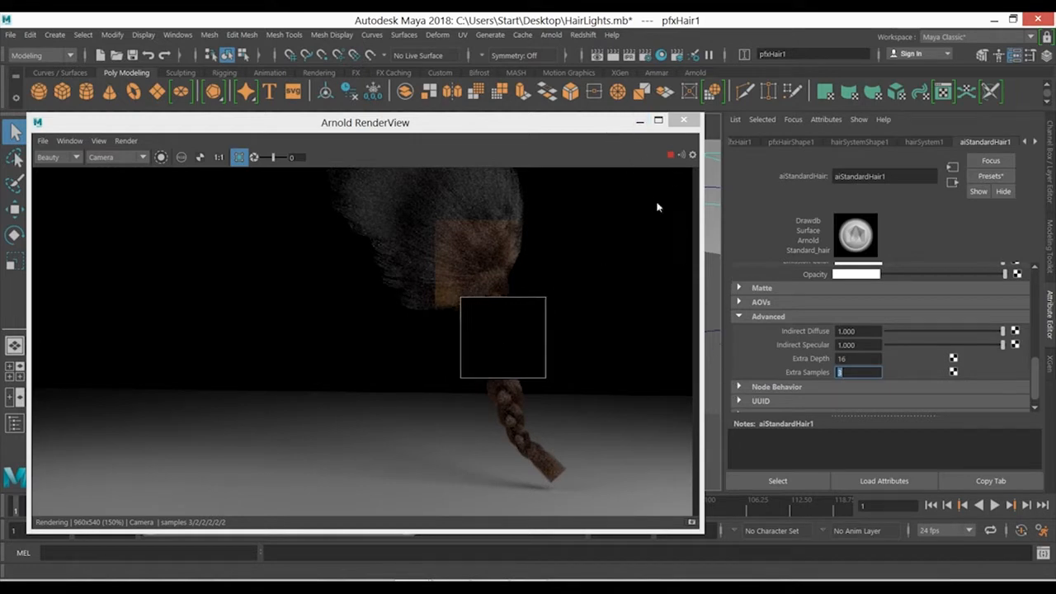
left_click(668, 156)
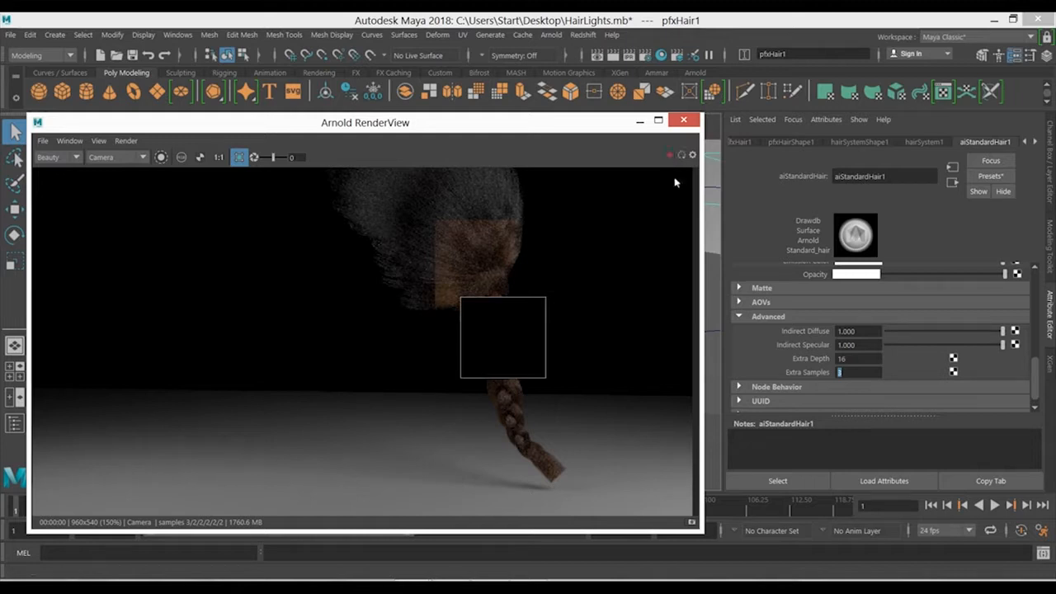
- Frame the hair in the viewport, restart the live render and inspect the rendered upper braid up close
left_click(639, 121)
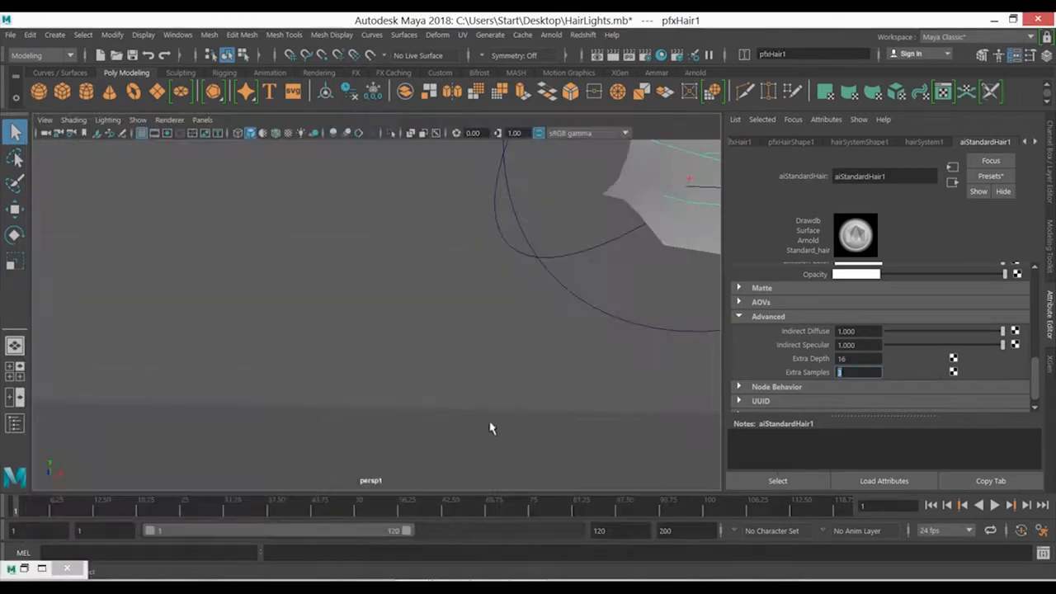
key("f")
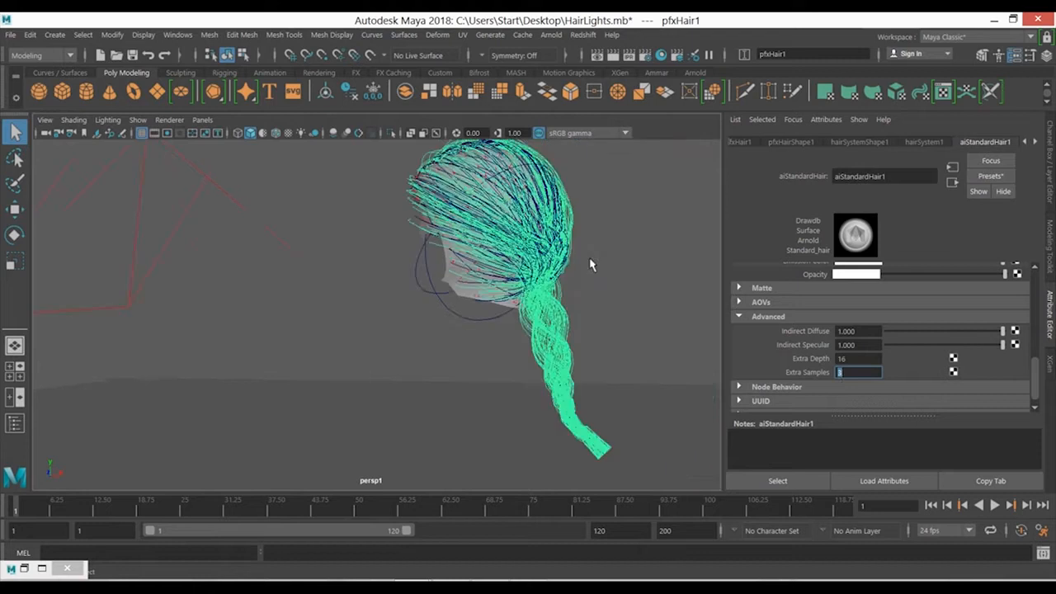
left_click(23, 569)
left_click(671, 157)
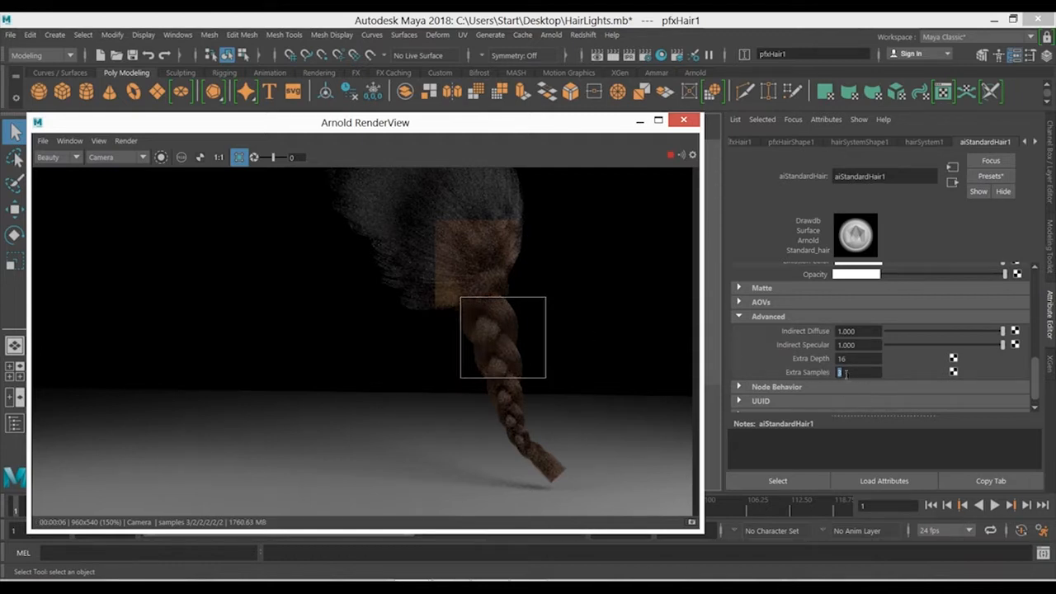
scroll(503, 338, "up", 4)
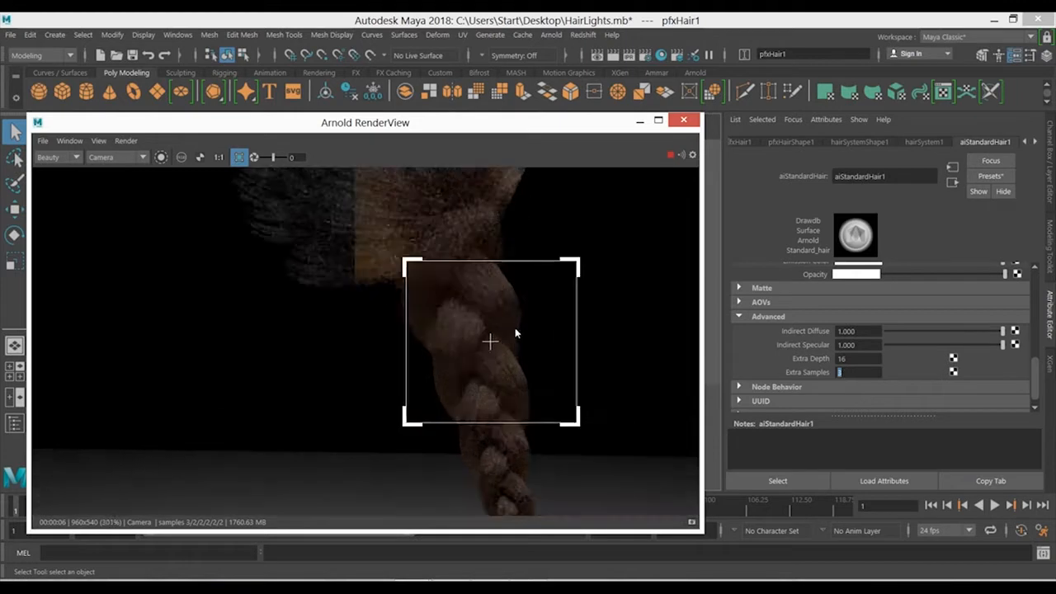
scroll(487, 354, "down", 2)
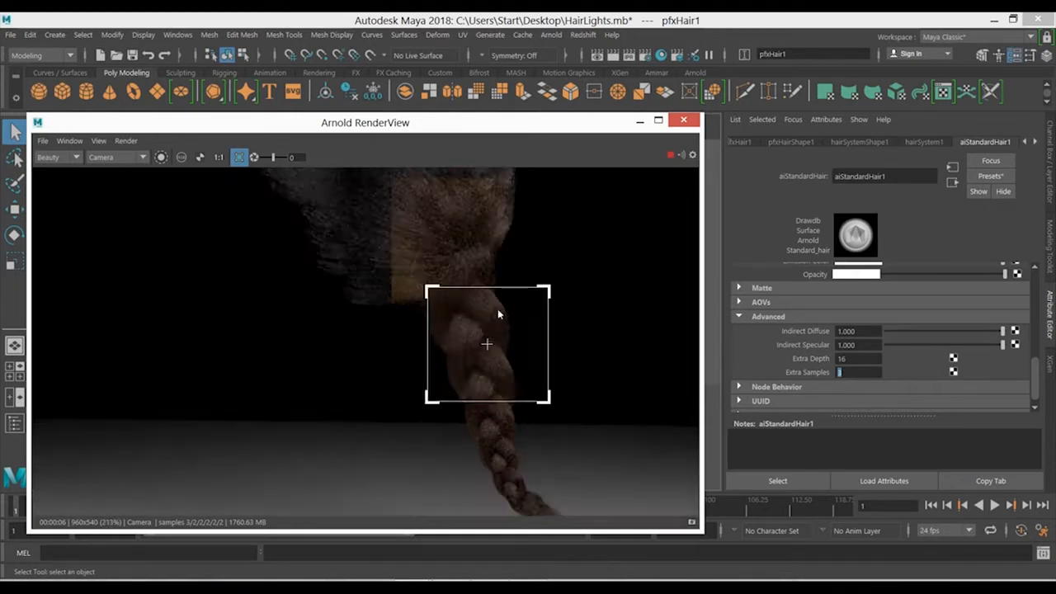
- Check the Arnold sampling settings, inspect the rendered braid again and minimize both the settings and render windows
left_click(646, 56)
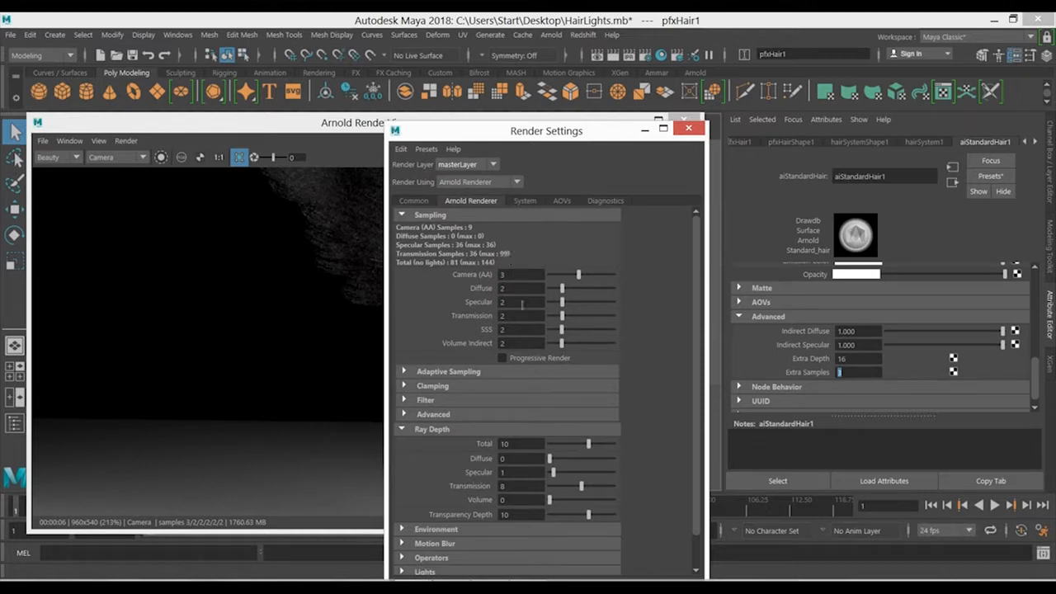
left_click(644, 131)
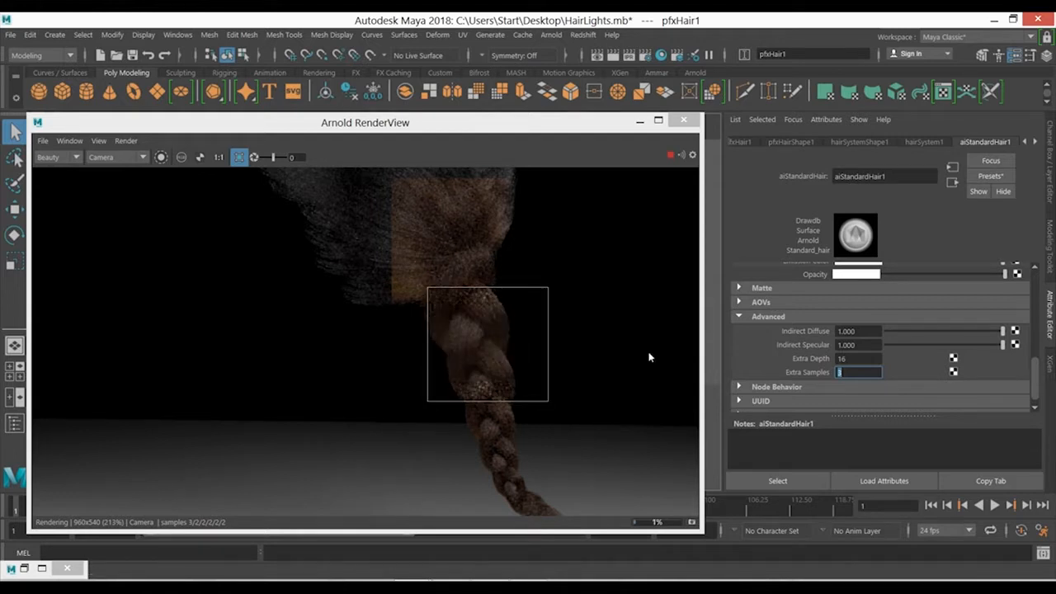
scroll(649, 357, "down", 1)
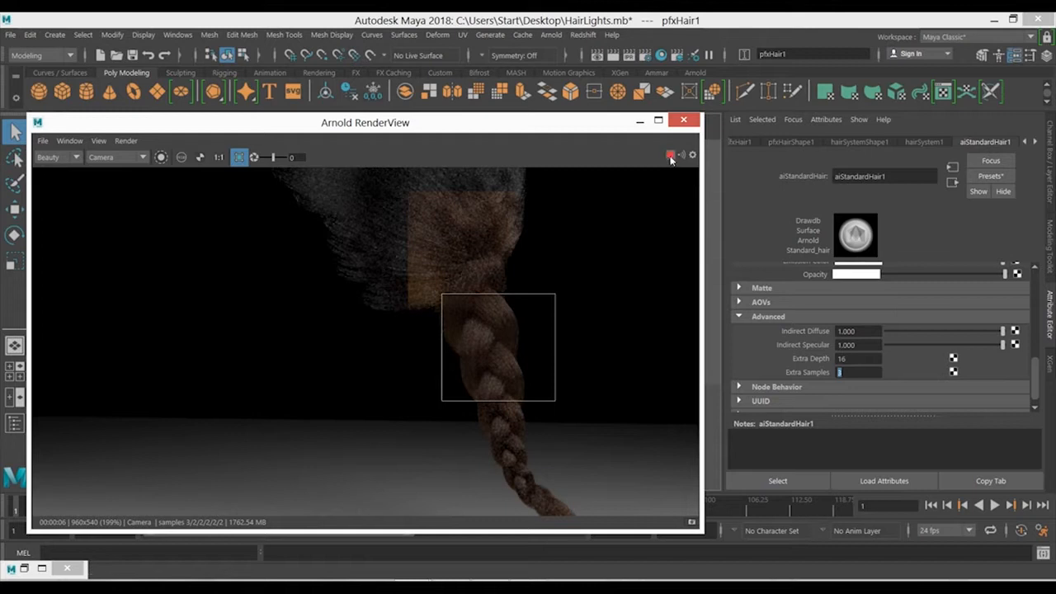
left_click(640, 122)
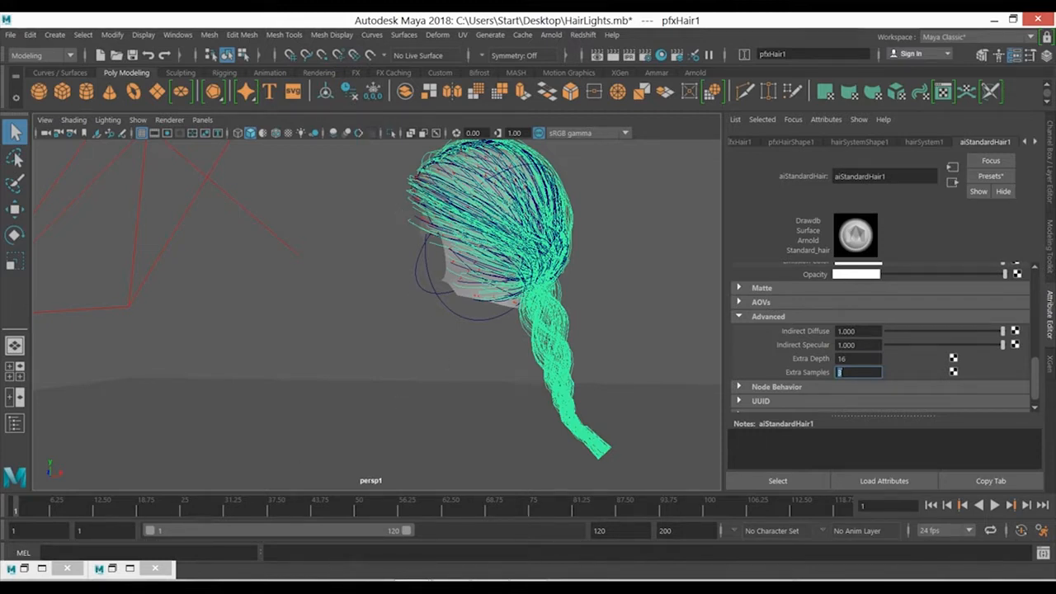
- Switch to the browser and review the Standard Hair documentation from Extra Depth back up to the introduction
mouse_move(524, 567)
left_click(524, 520)
scroll(546, 408, "down", 2)
scroll(549, 396, "up", 3)
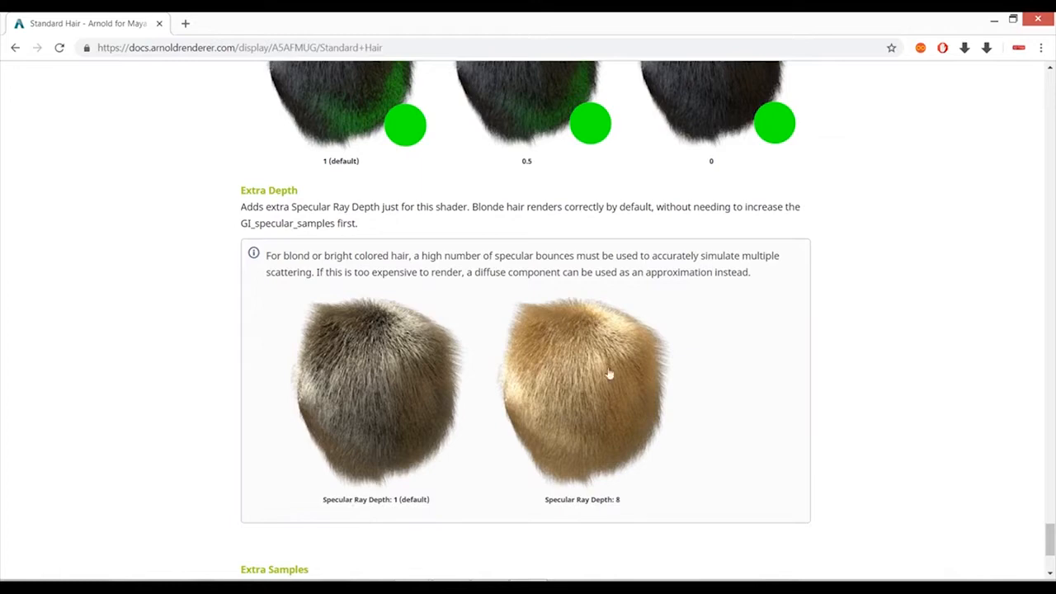
scroll(527, 405, "up", 10)
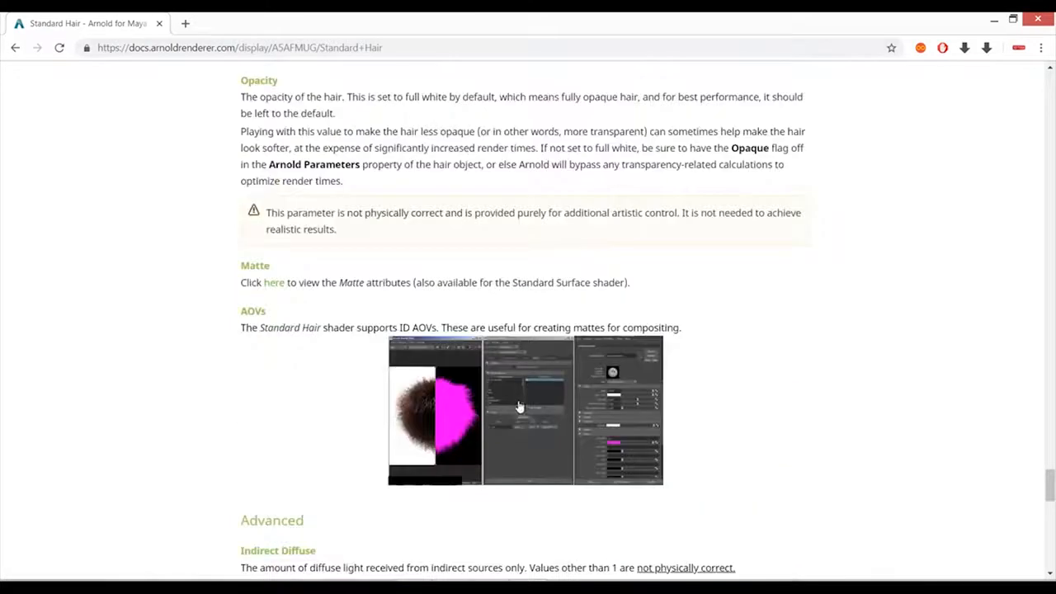
scroll(520, 406, "up", 15)
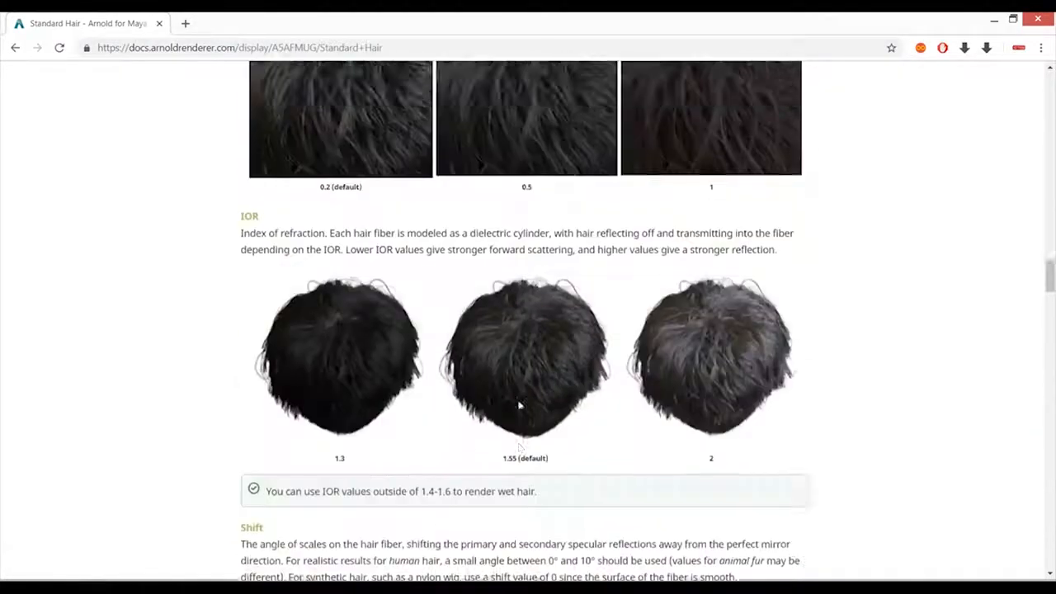
scroll(519, 406, "up", 20)
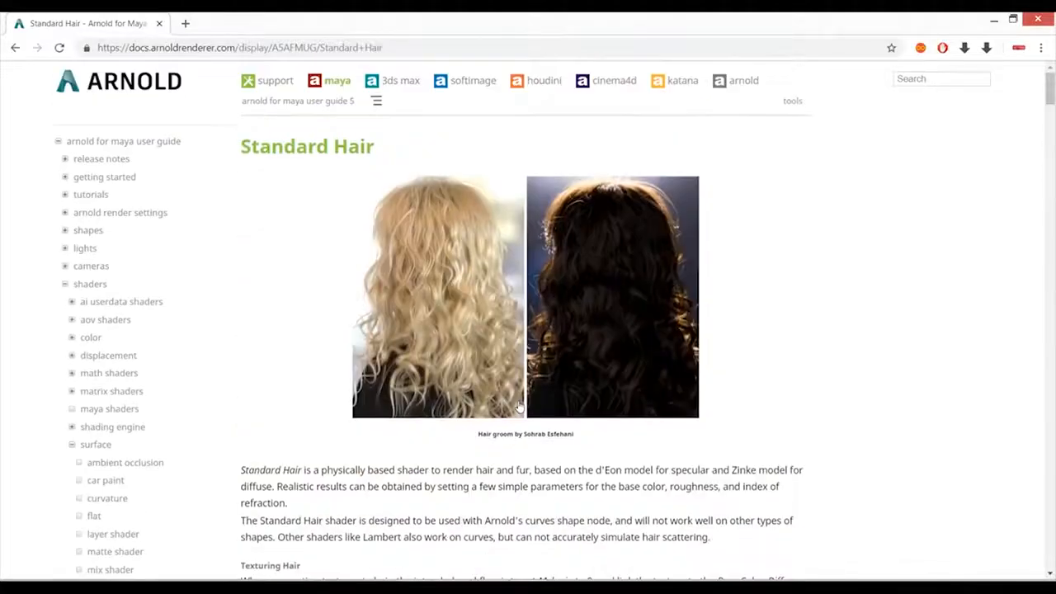
- Return to Maya, restore the render view and enlarge the crop region to cover the whole hair and braid
key("alt+Tab")
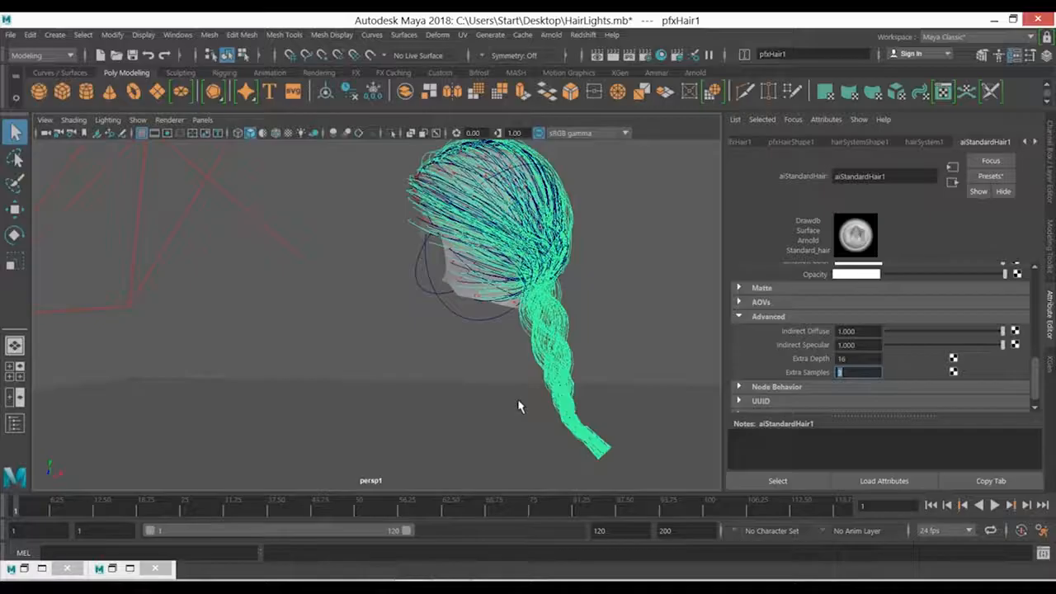
left_click(112, 569)
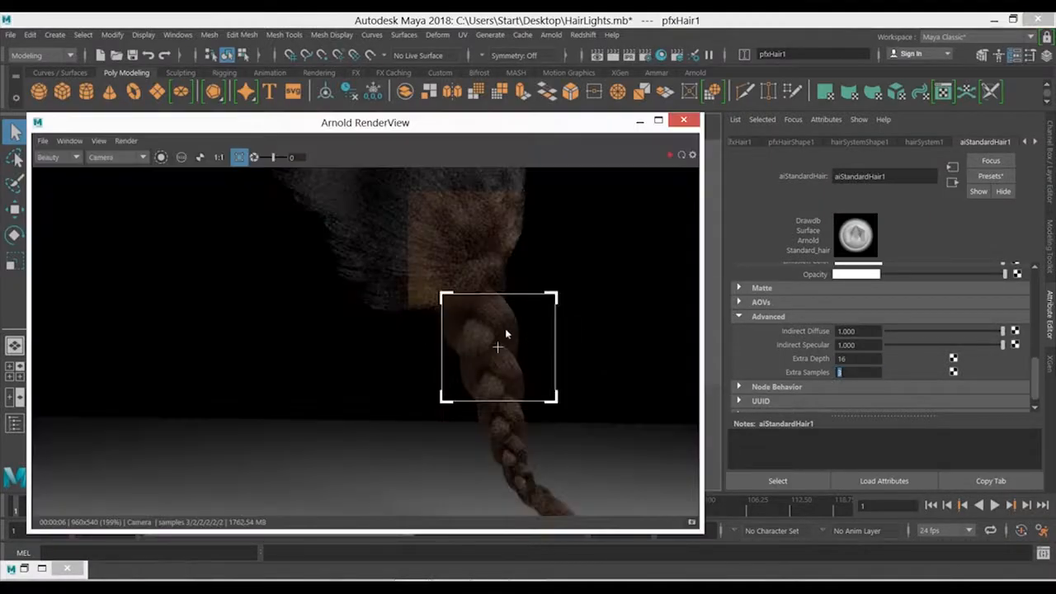
scroll(531, 334, "down", 1)
left_click_drag(389, 193, 577, 435)
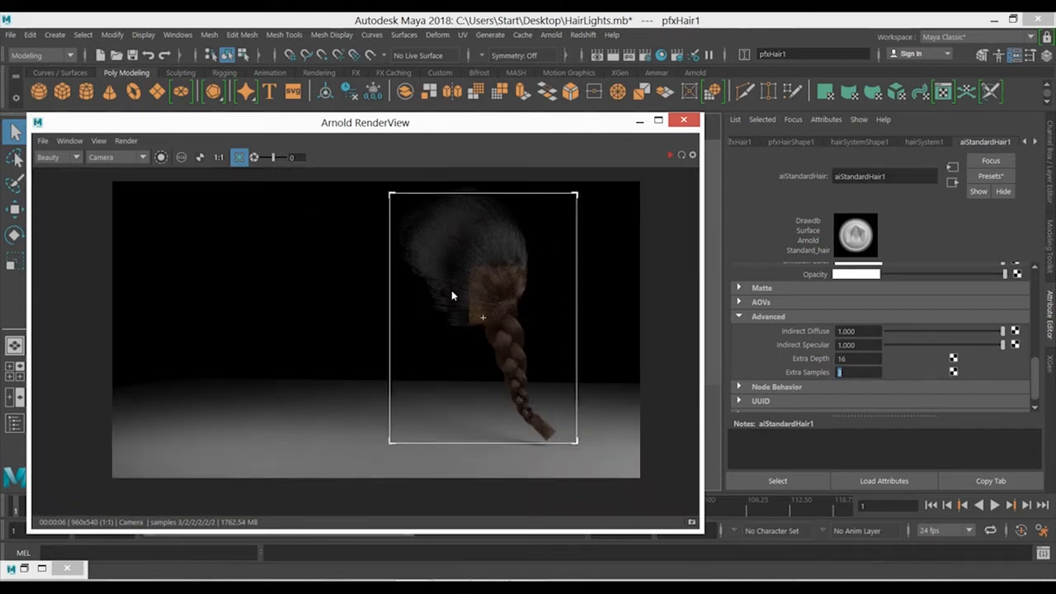
- Set Extra Samples to 2 and Melanin to 0.877 on aiStandardHair1, and briefly run the live render before stopping it
left_click_drag(1035, 381, 1045, 417)
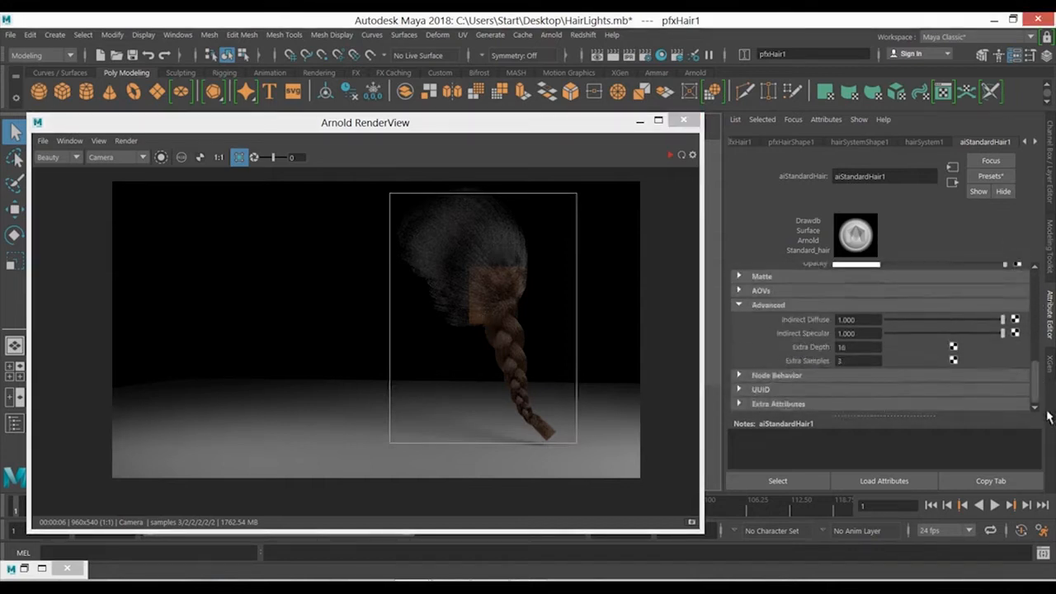
left_click_drag(852, 361, 804, 361)
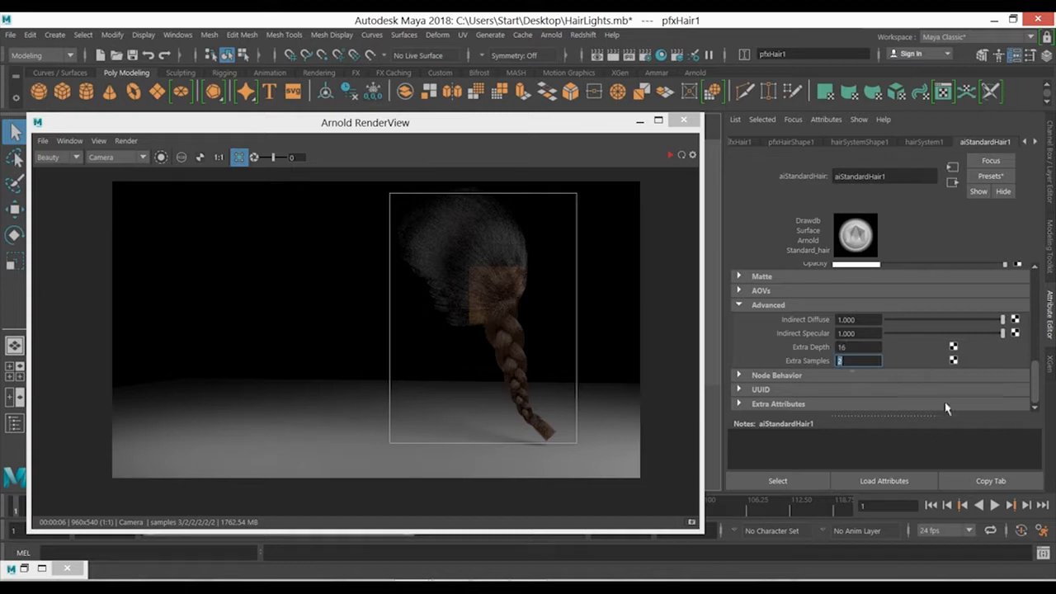
left_click_drag(1040, 391, 1031, 274)
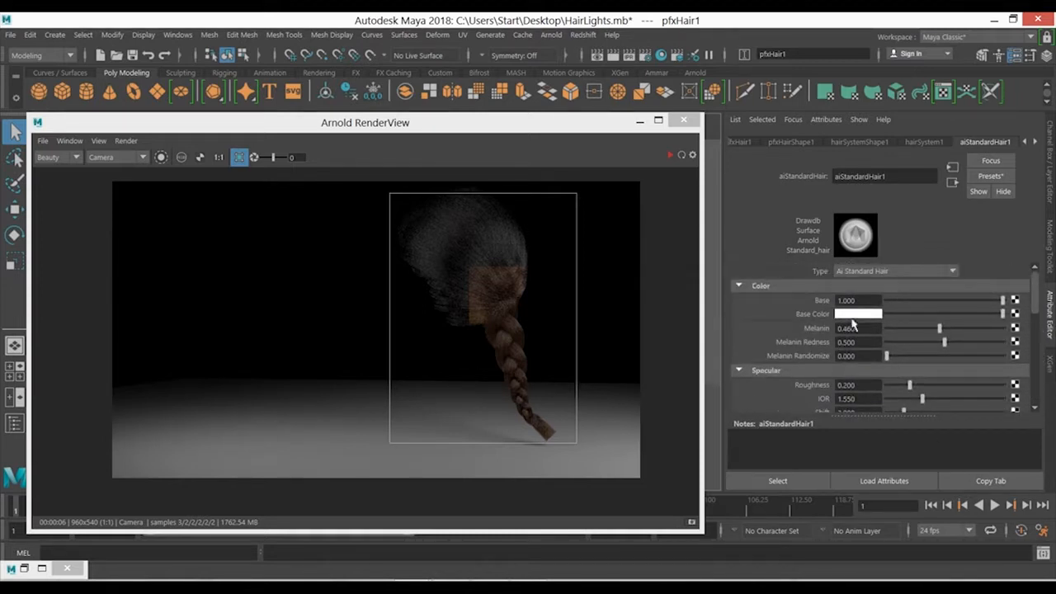
left_click(987, 329)
left_click(670, 156)
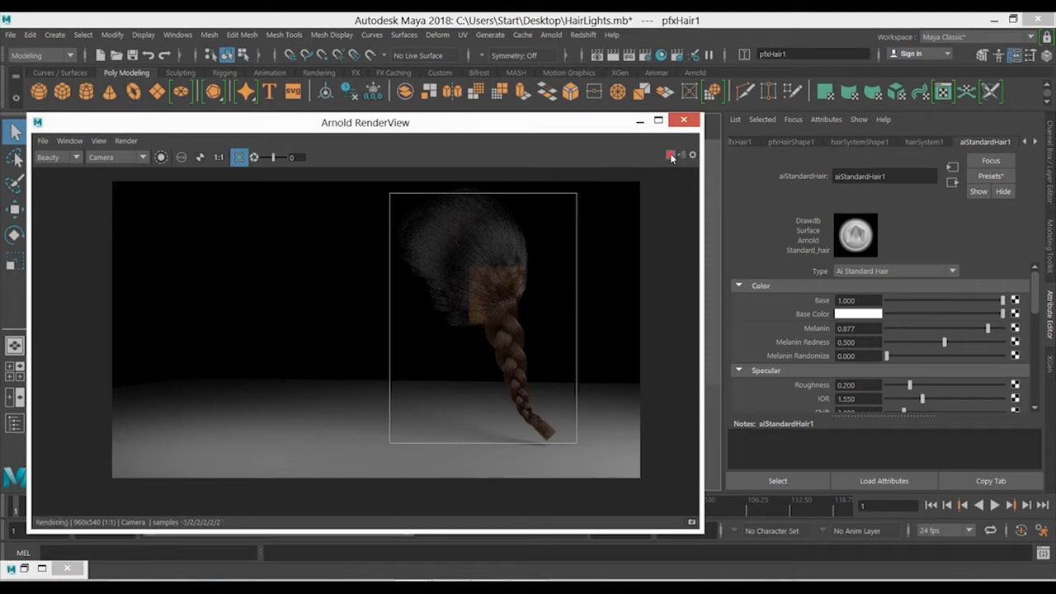
left_click(671, 156)
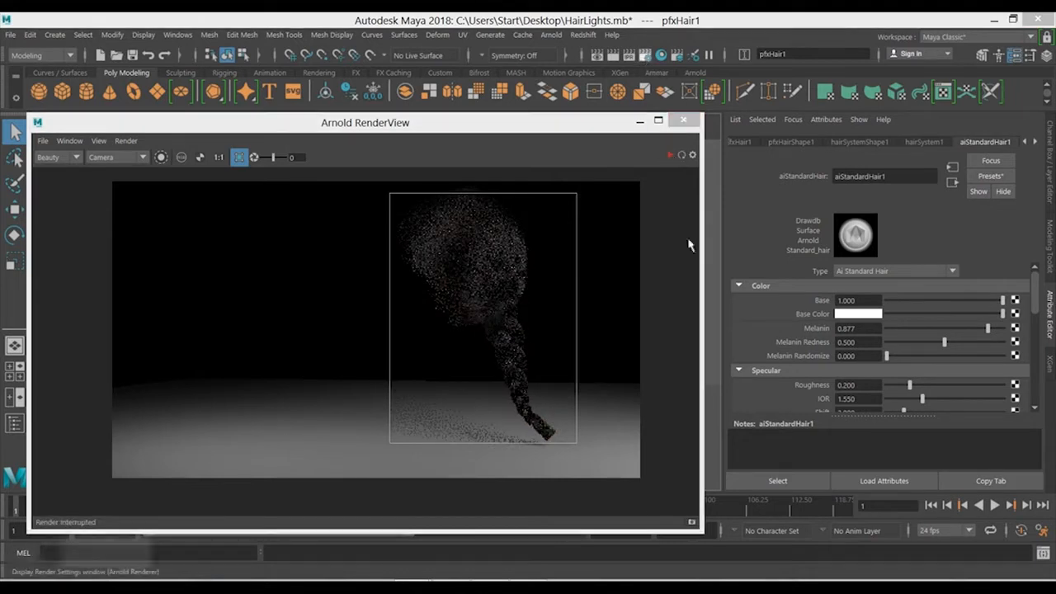
- Set the Arnold sampling to Camera (AA) 4, Diffuse 3 and Specular 4, collapse the Ray Depth settings and close the render settings
left_click(531, 279)
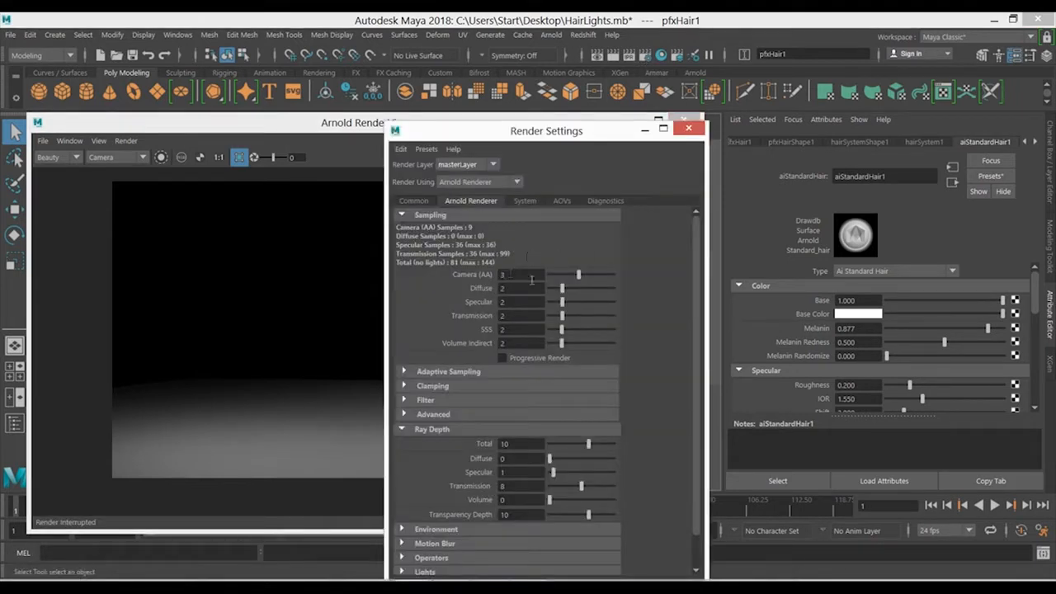
double_click(523, 276)
type("4")
key("Return")
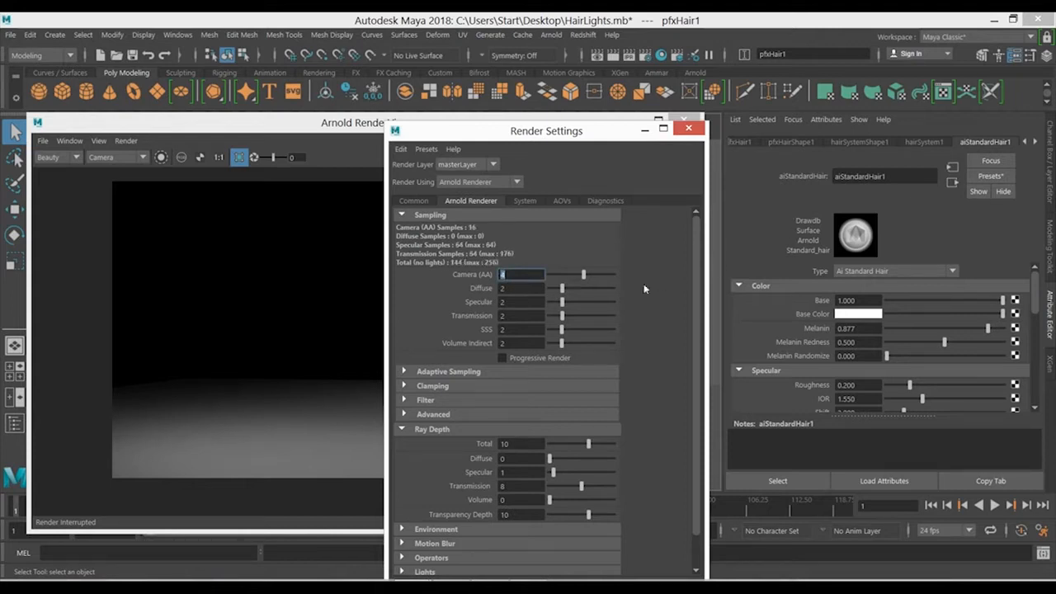
double_click(530, 289)
type("3")
key("Return")
key("Tab")
type("4")
key("Return")
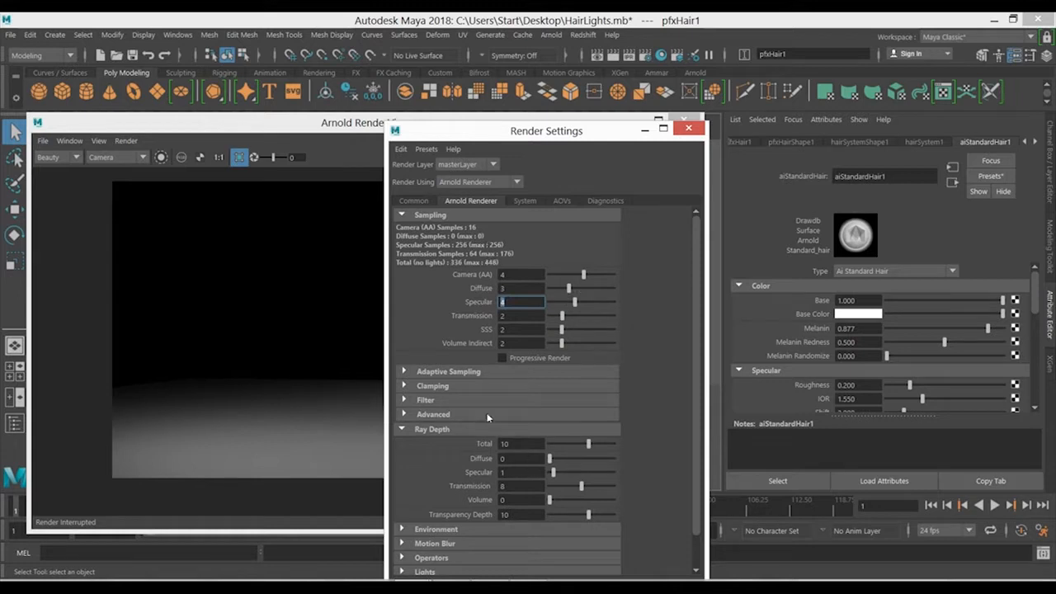
left_click(433, 429)
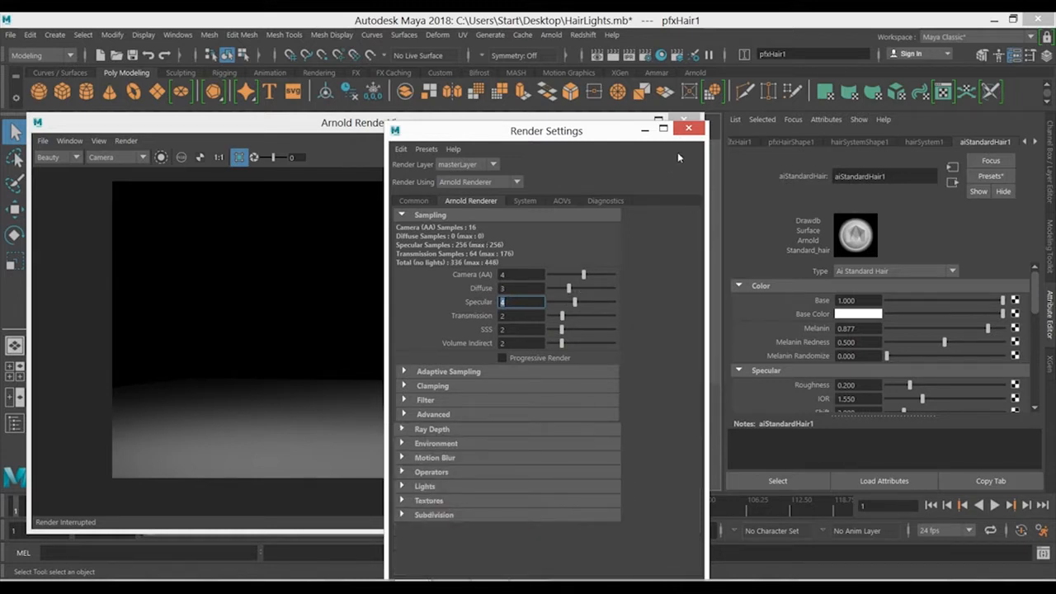
left_click(688, 127)
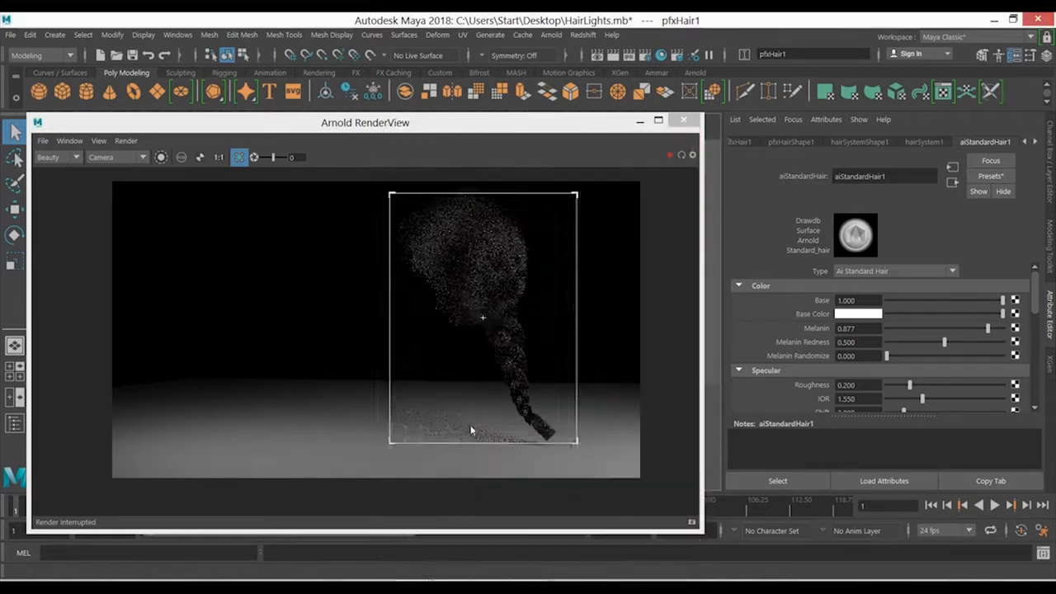
- Start the live render of the cropped hair region and check the Extra Samples setting on aiStandardHair1 while it renders
left_click(670, 155)
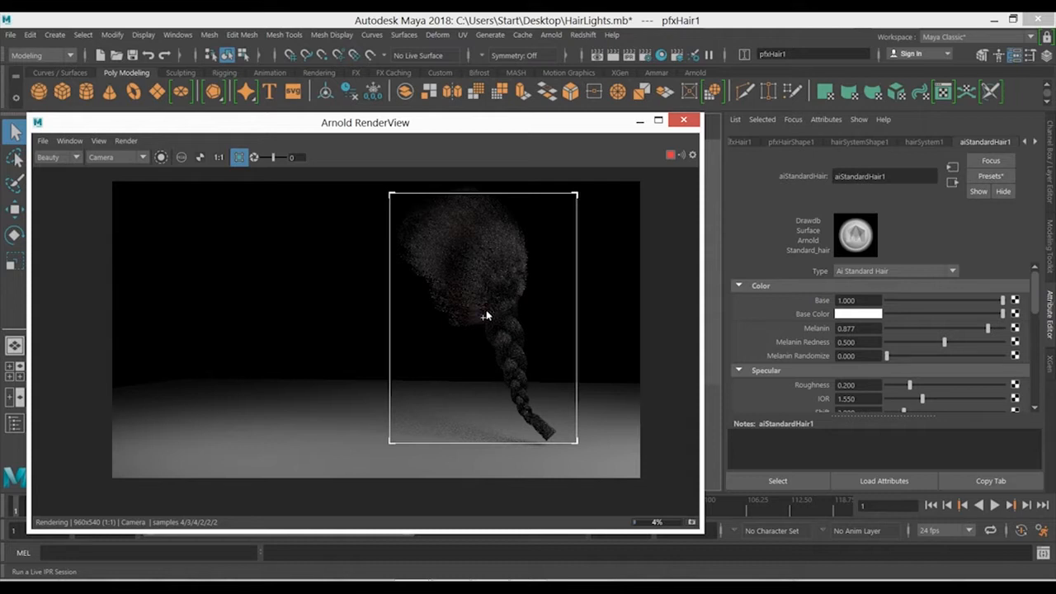
scroll(486, 311, "up", 2)
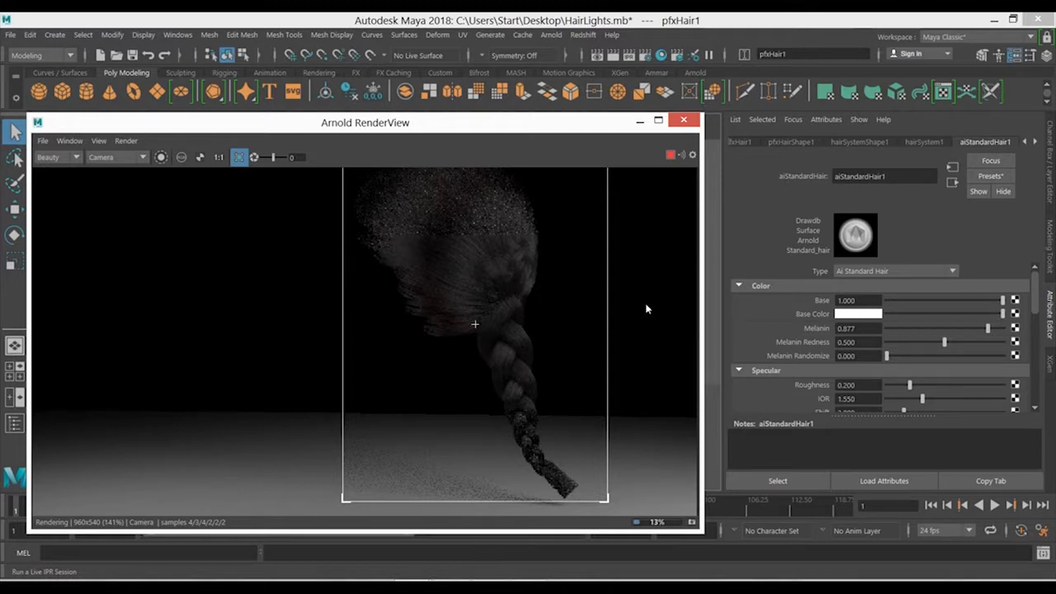
left_click(905, 463)
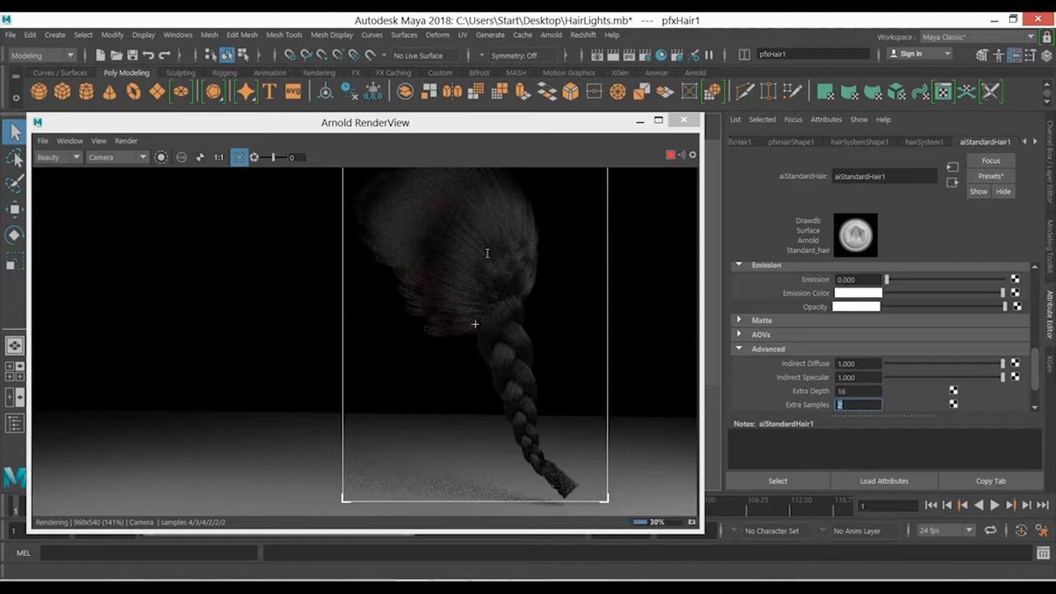
- Maximize the render view and examine the rendered hair and braid up close, from the scalp strands down to the braid tip
left_click(657, 119)
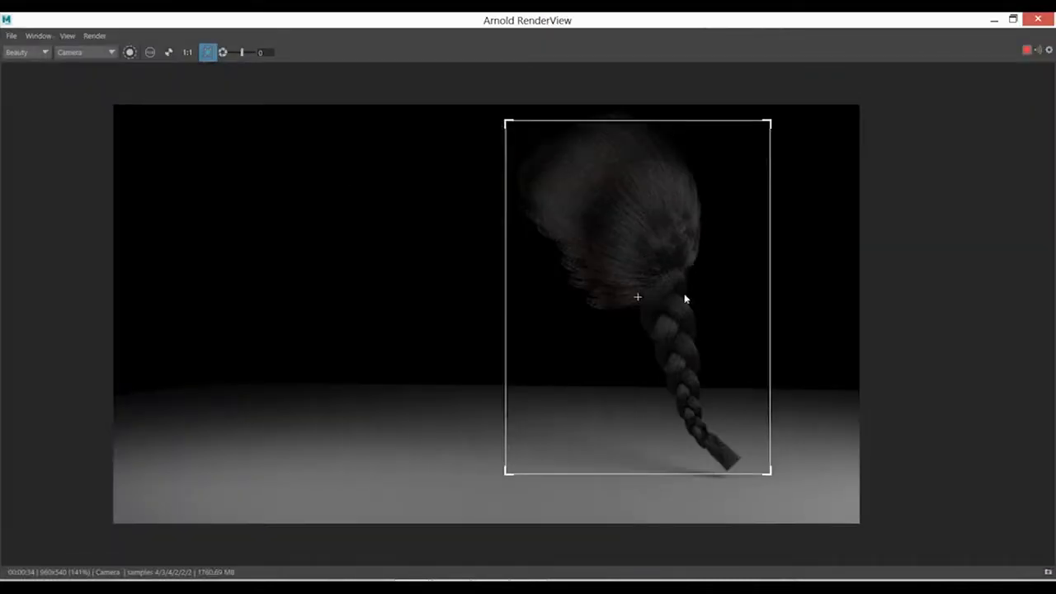
scroll(725, 330, "up", 3)
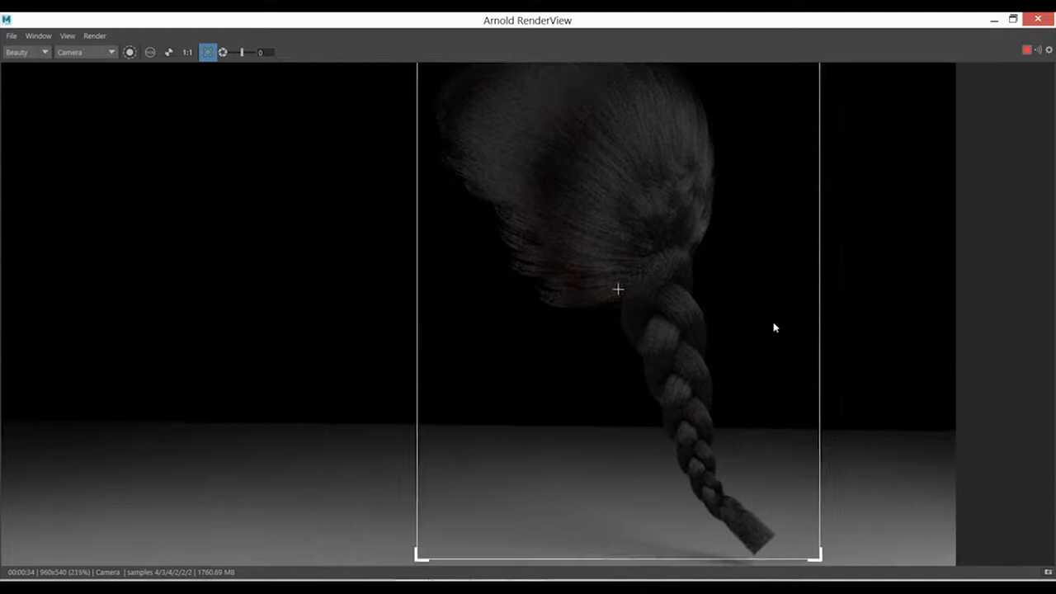
middle_click_drag(781, 357, 778, 314)
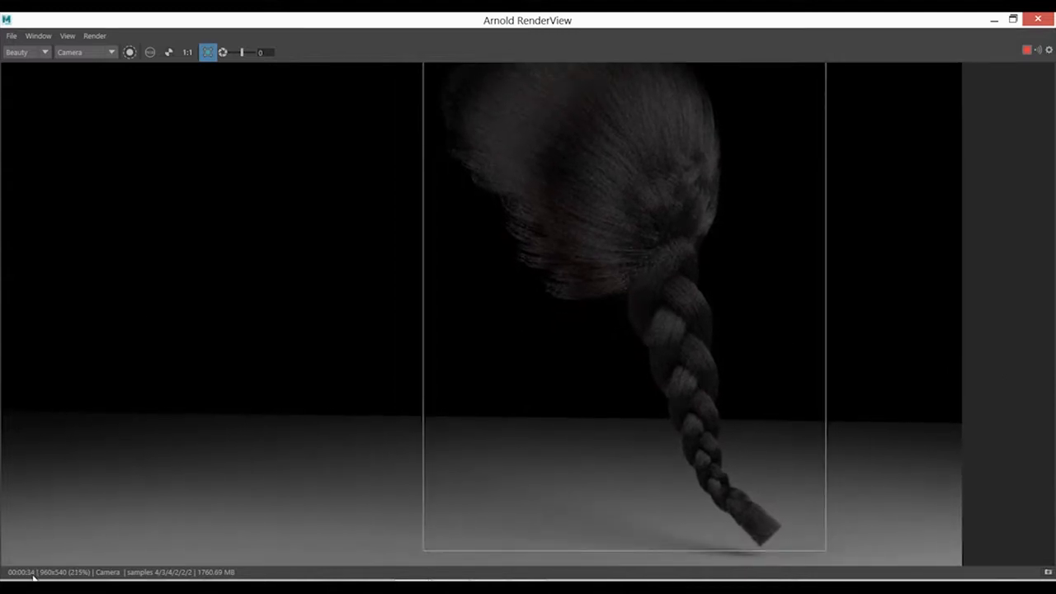
middle_click_drag(670, 294, 619, 403)
scroll(690, 327, "up", 3)
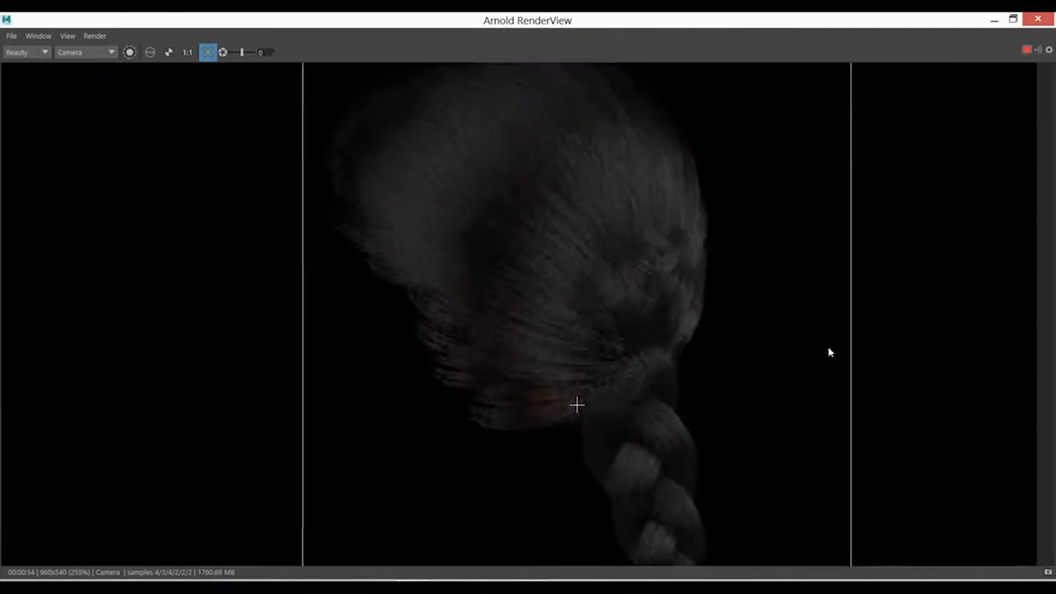
scroll(596, 349, "down", 3)
middle_click_drag(646, 385, 645, 306)
scroll(672, 343, "down", 1)
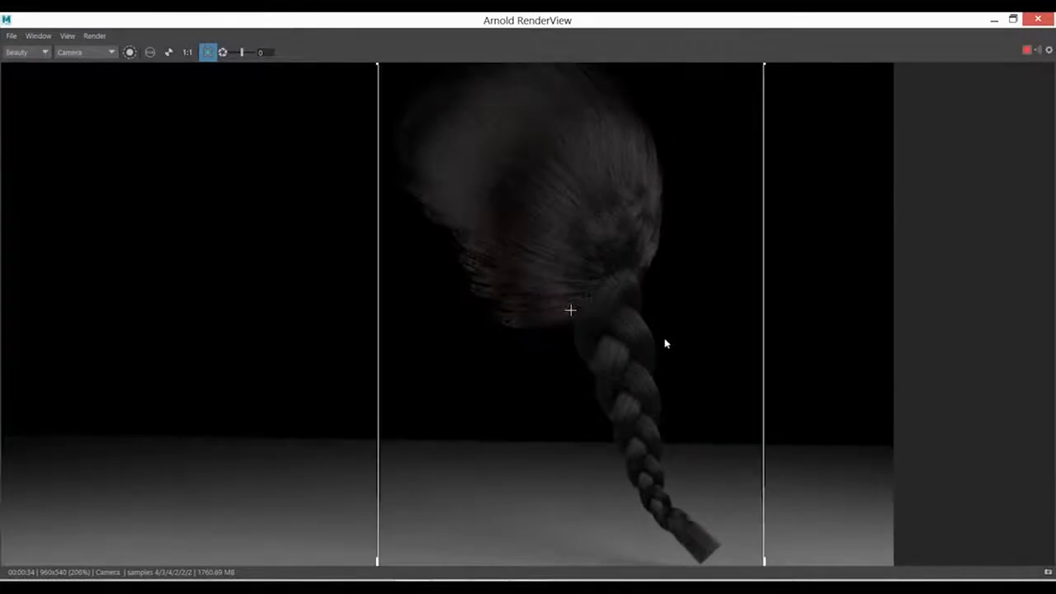